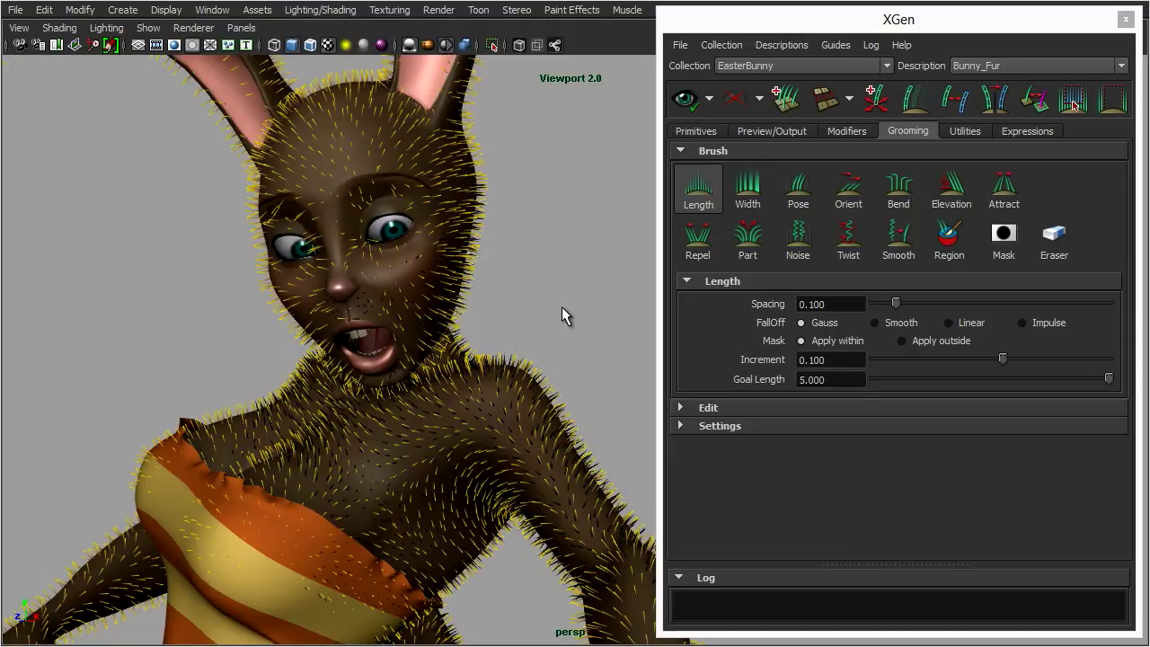
Review the settings of the Length, Width, Repel, Part, Pose, Orient, Bend, Elevation and Attract grooming brushes
alt+drag(561, 306, 508, 300)
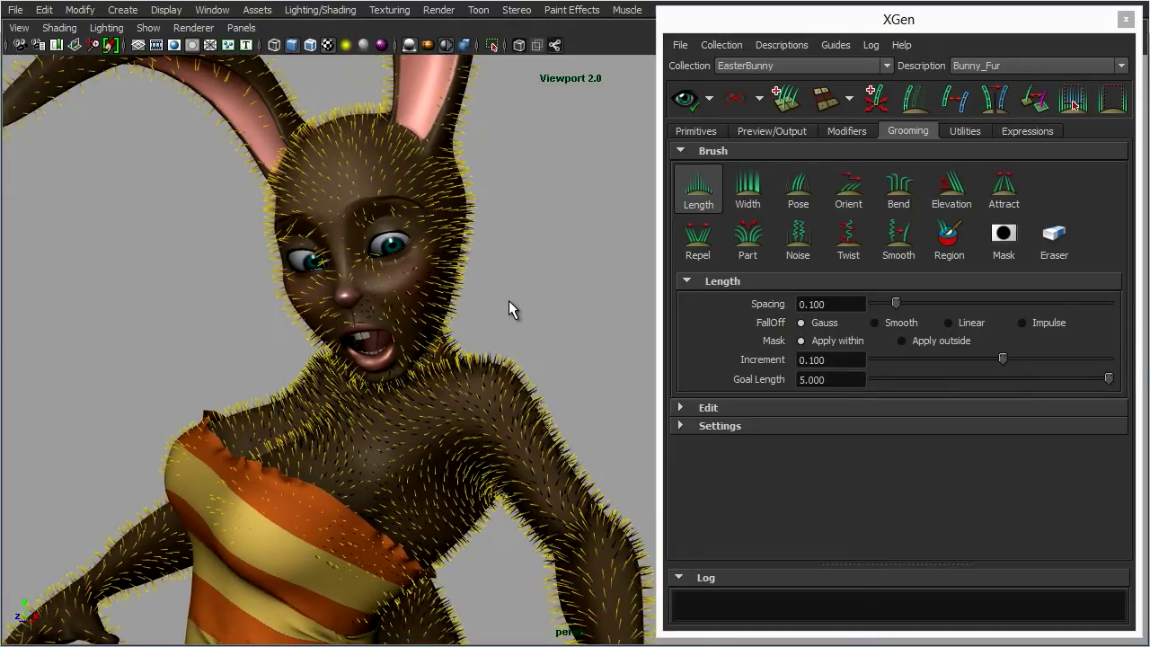
click(748, 193)
click(702, 194)
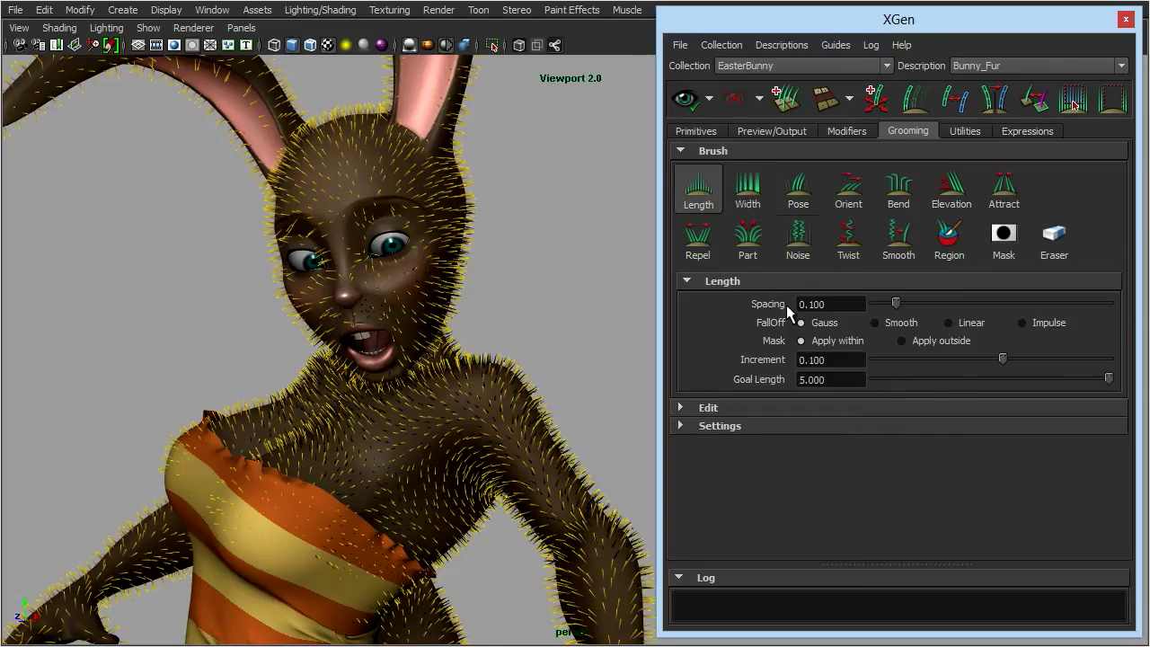
click(697, 239)
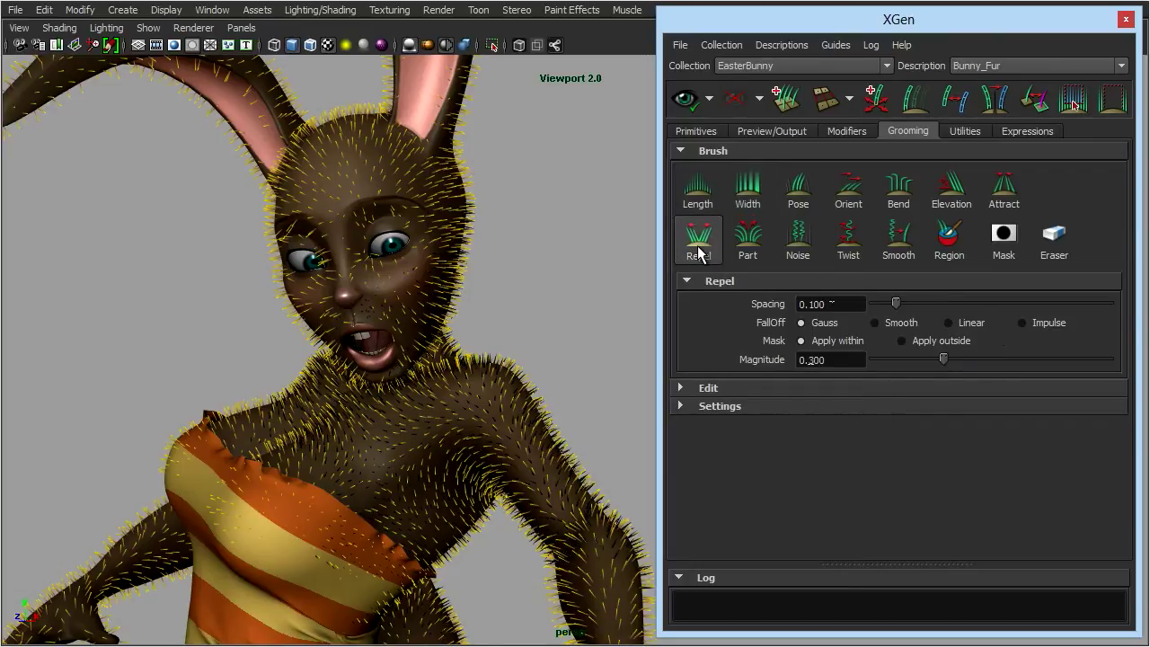
click(757, 239)
click(739, 189)
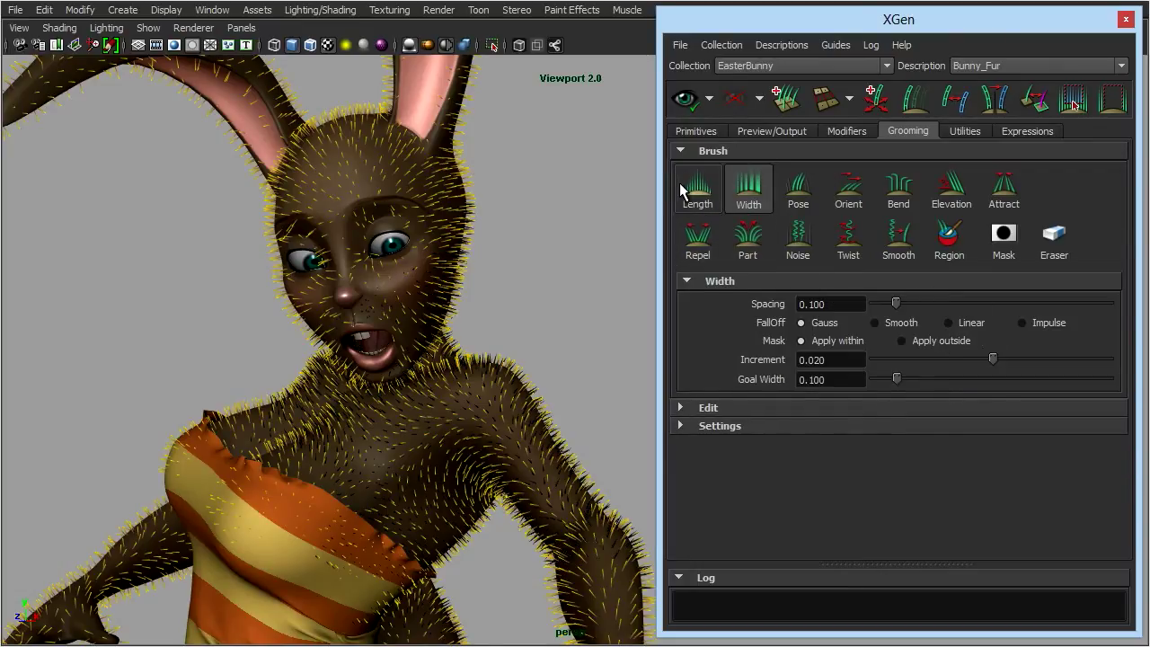
click(692, 187)
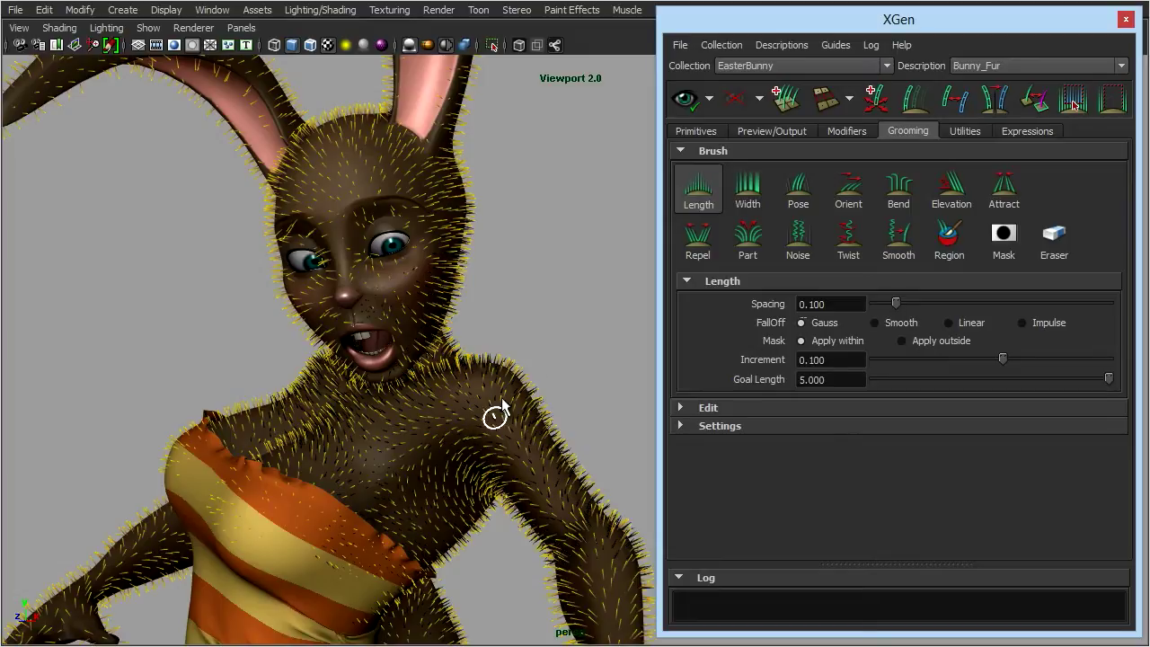
click(848, 188)
click(899, 189)
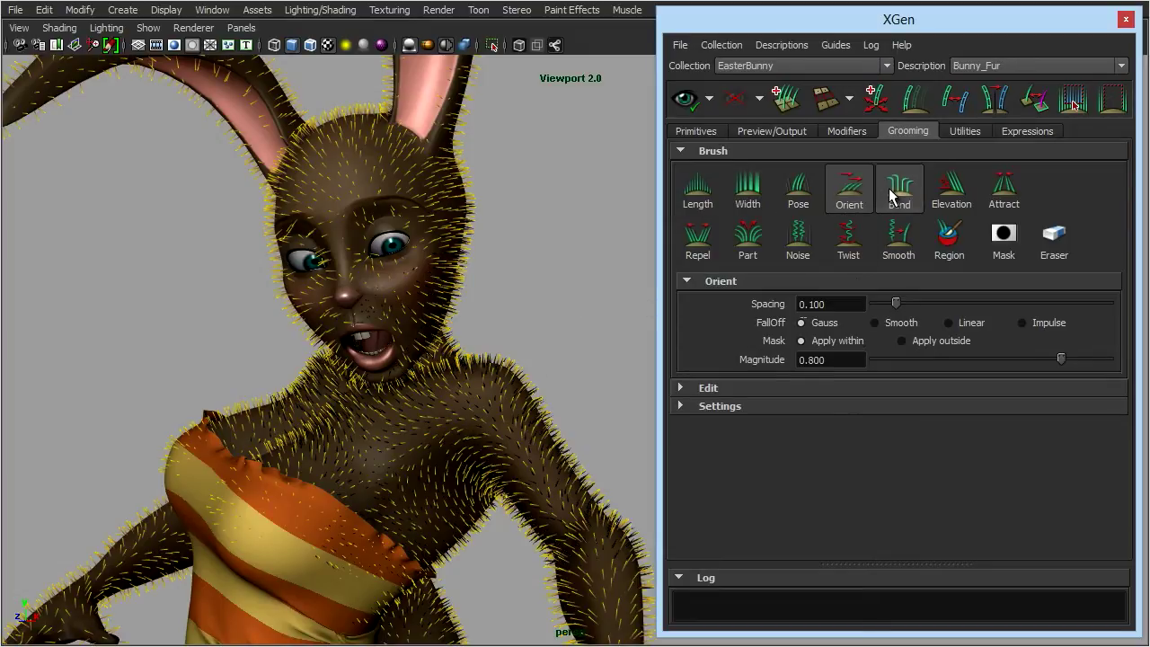
click(796, 189)
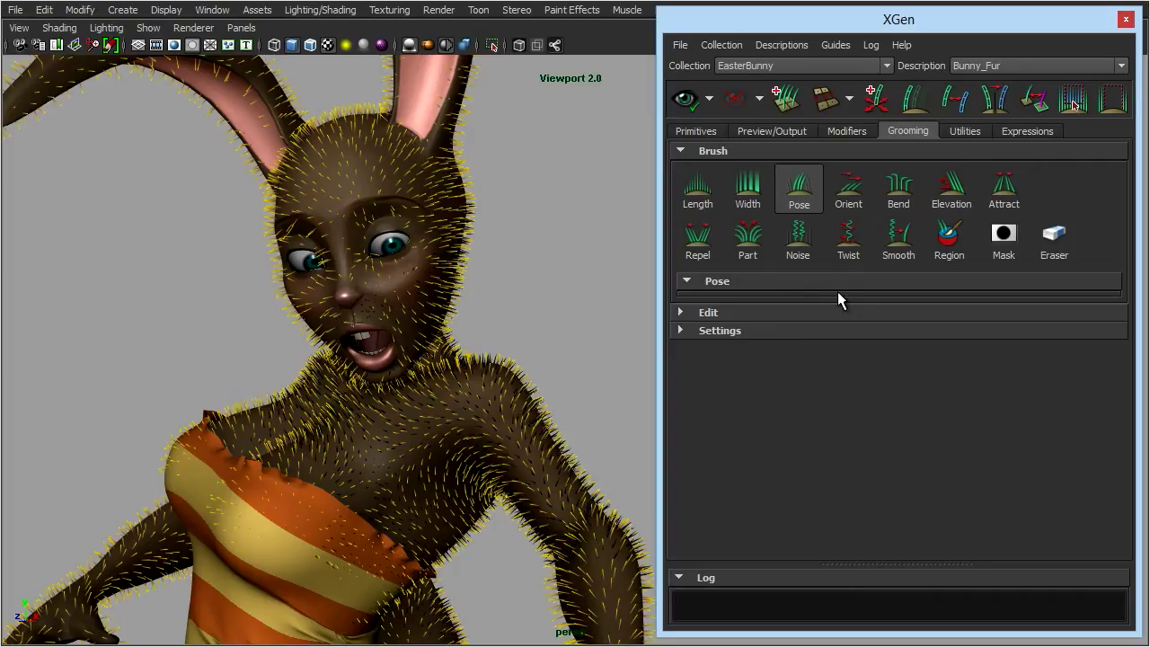
click(847, 189)
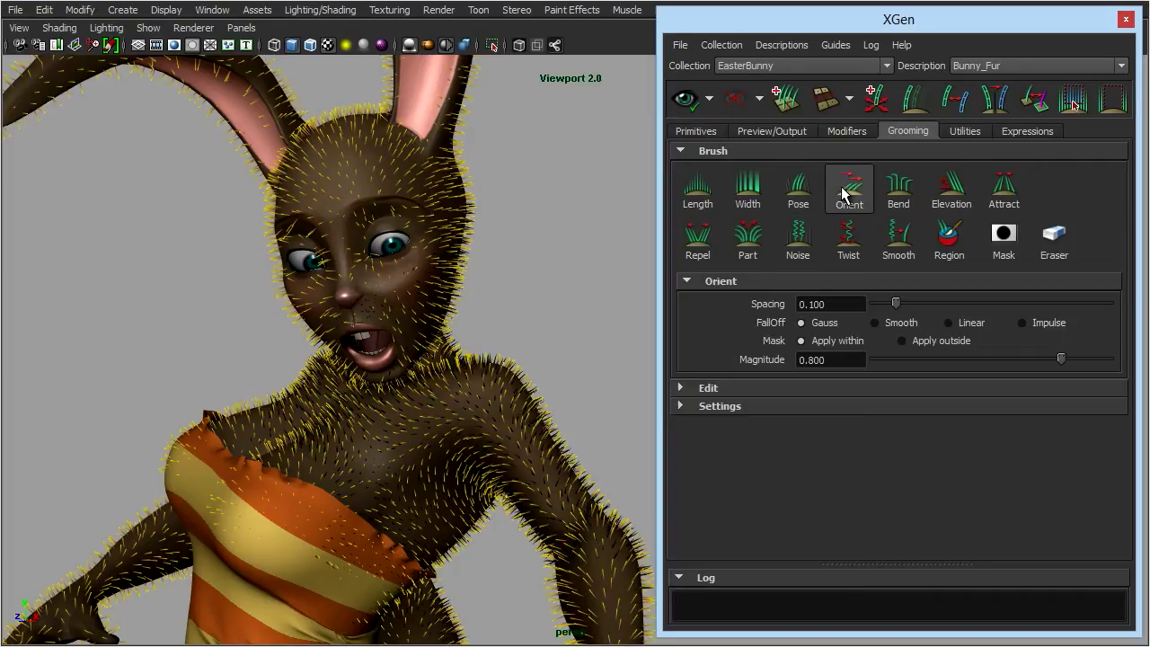
click(902, 189)
click(964, 196)
click(1002, 189)
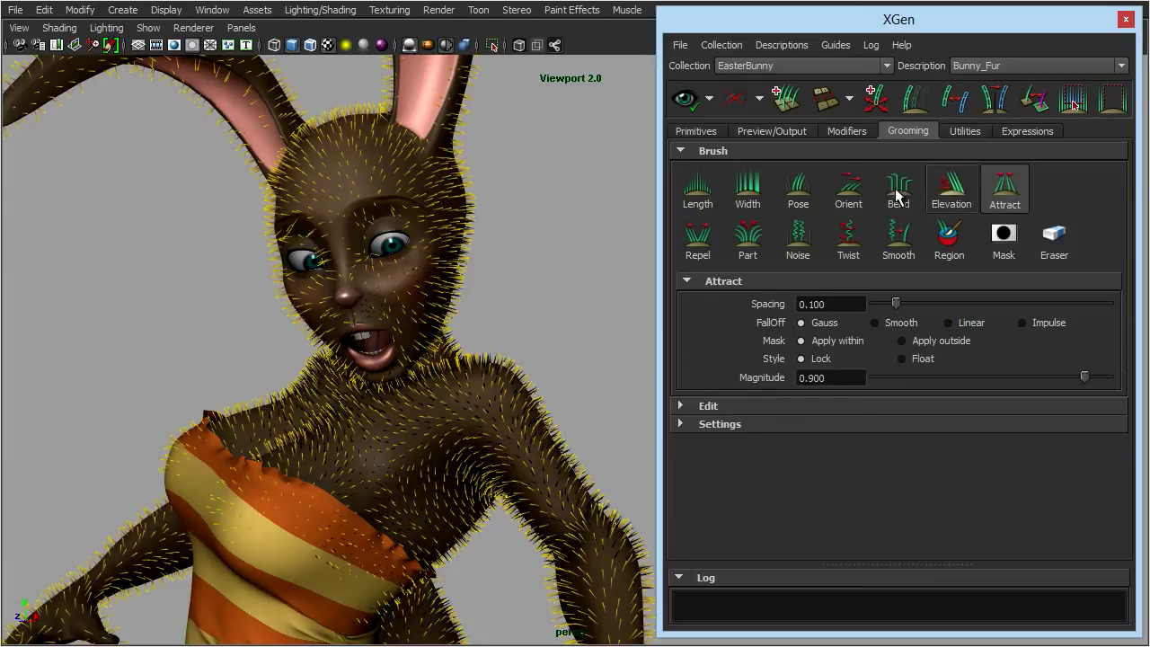
Activate the Pose brush and enlarge its brush circle over the bunny's chest
click(805, 191)
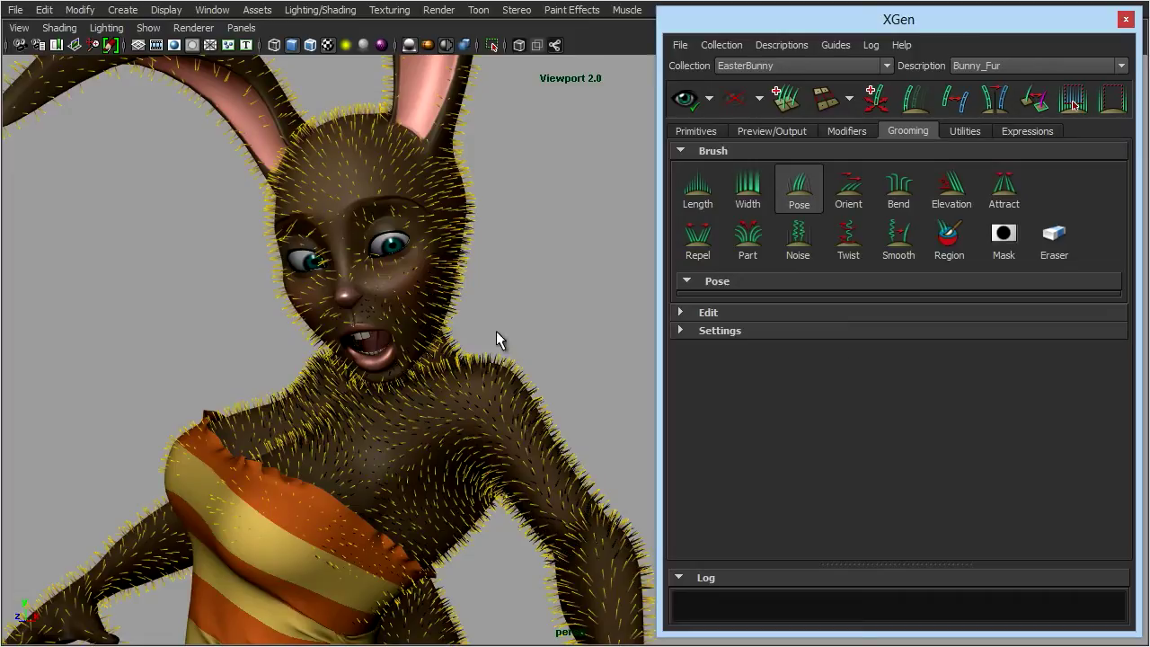
alt+middle_drag(533, 355, 523, 298)
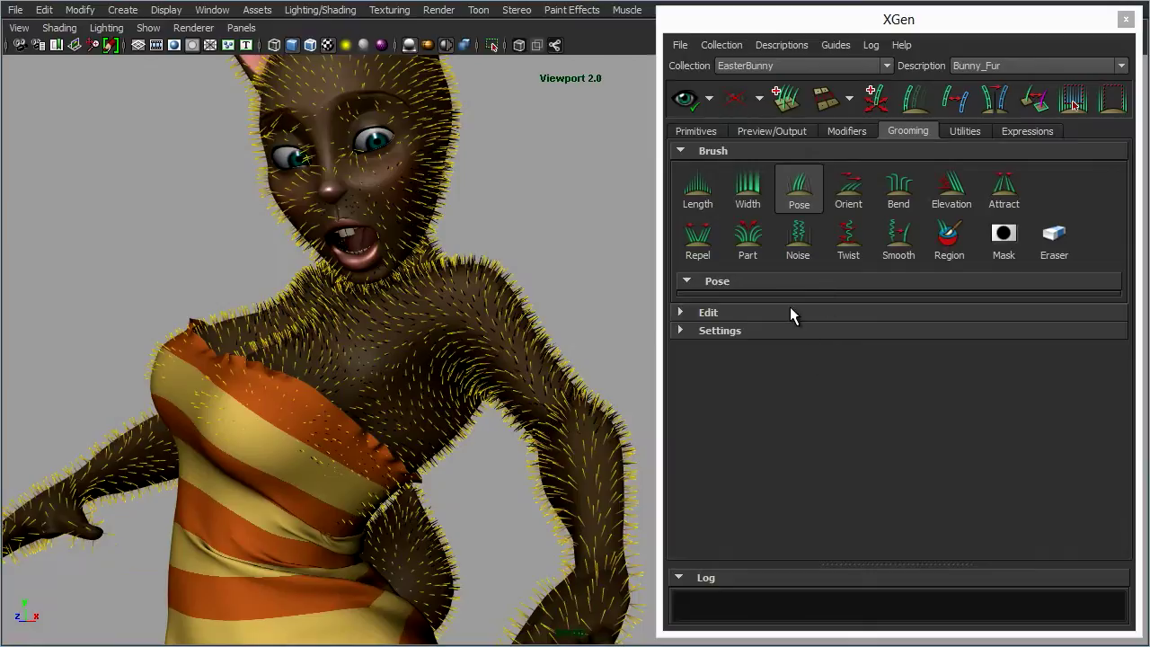
mouse_move(526, 334)
alt+mouse_down()
mouse_move(572, 303)
mouse_move(527, 316)
mouse_move(586, 311)
mouse_move(539, 338)
alt+mouse_up()
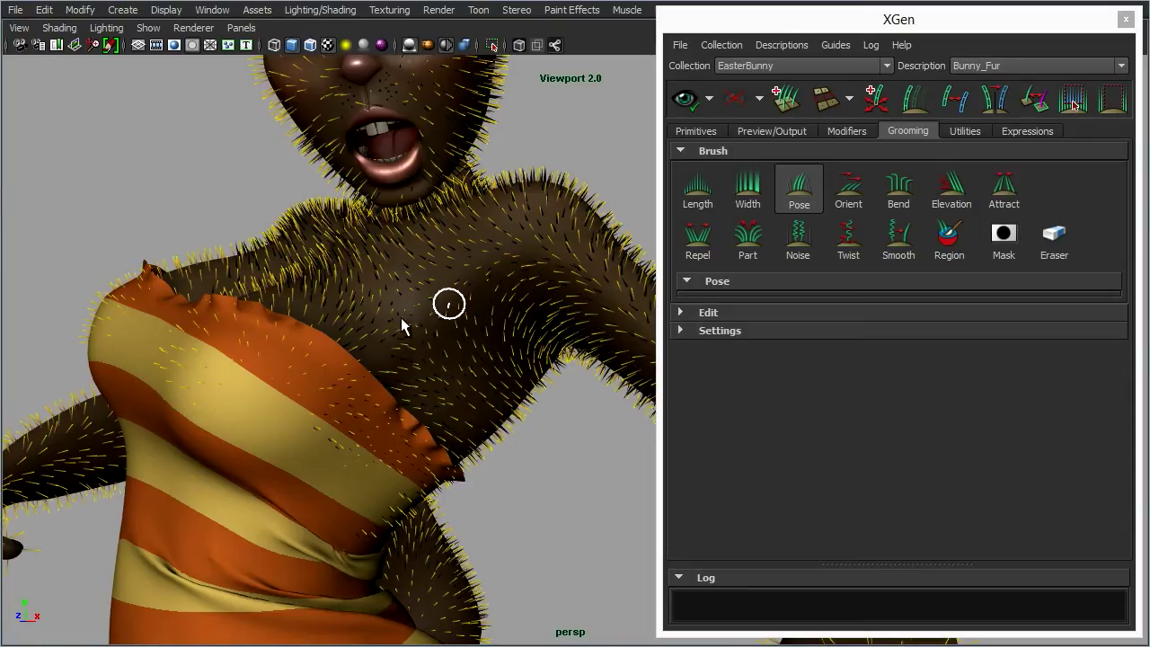
key(b)
drag(427, 348, 441, 355)
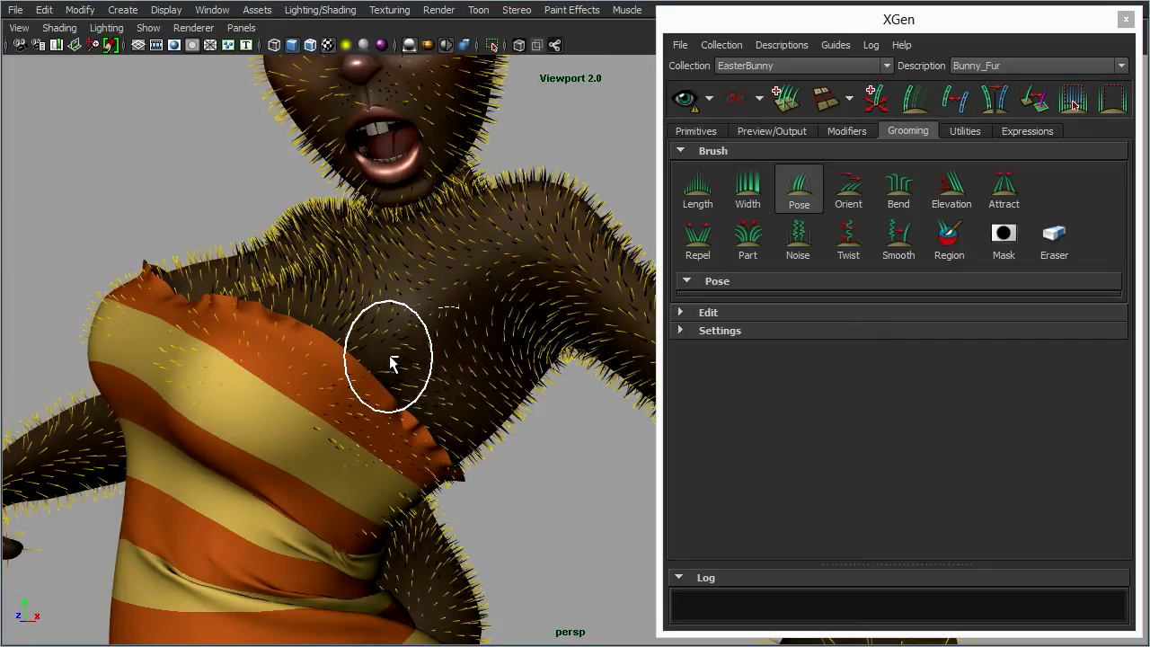
Switch the viewport to Default Quality Rendering and comb the chest fur downward beside the dress with the Pose brush
click(193, 28)
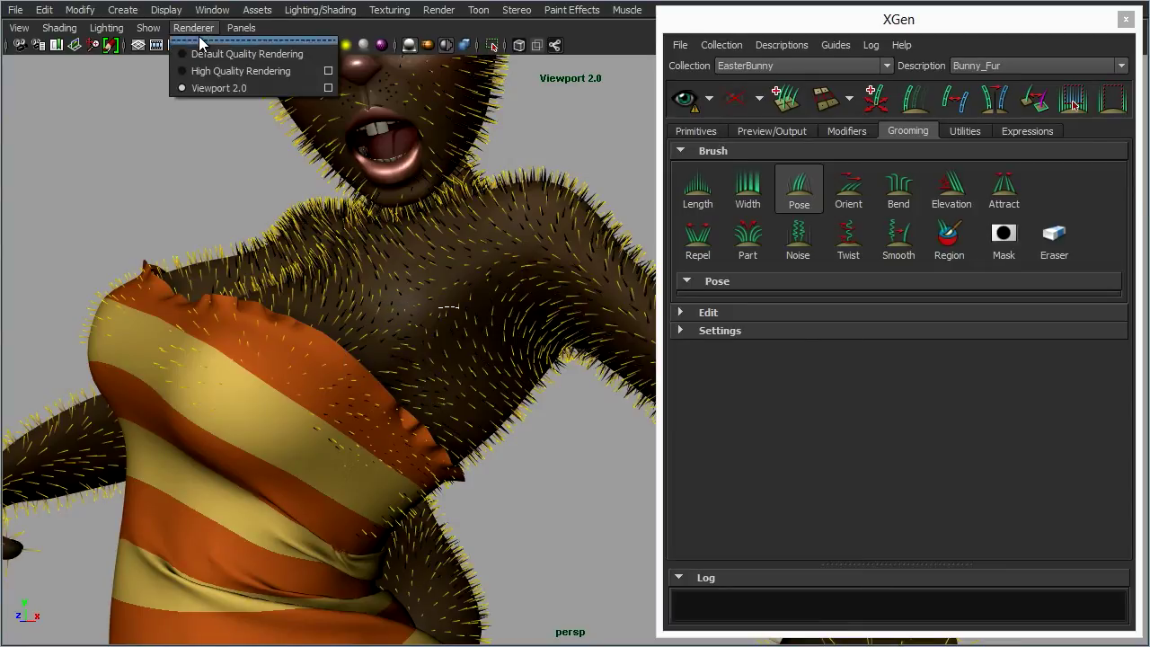
click(210, 55)
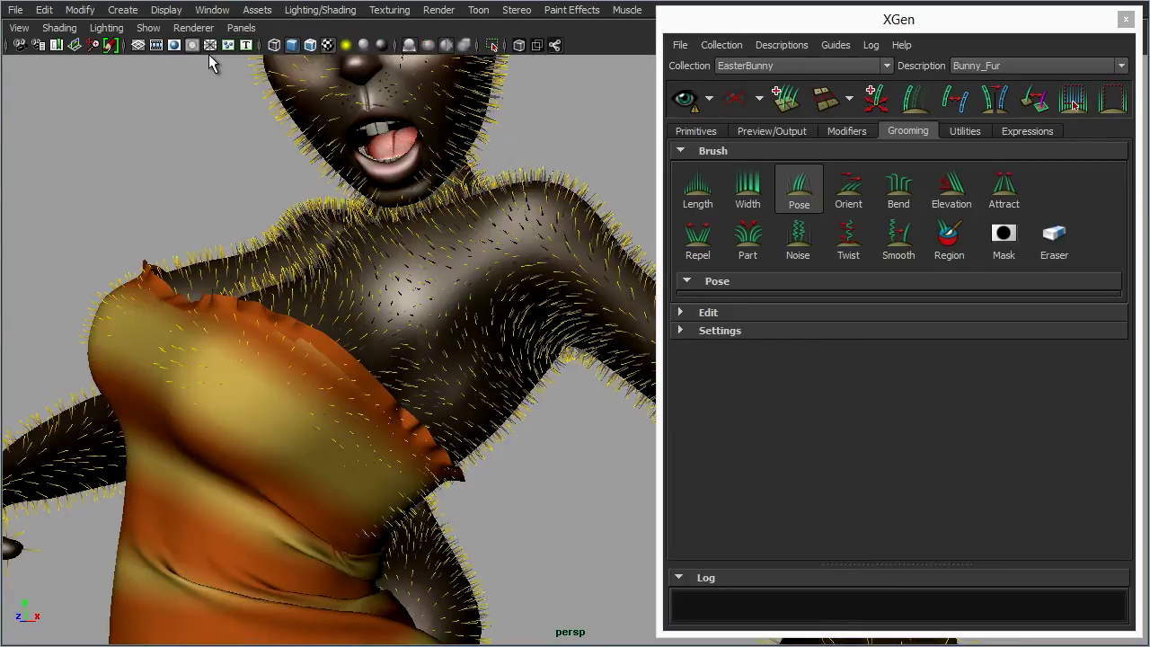
mouse_move(547, 416)
alt+mouse_down()
mouse_move(524, 413)
mouse_move(547, 416)
alt+mouse_up()
alt+middle_drag(544, 476, 519, 383)
mouse_move(530, 407)
alt+right_down()
mouse_move(527, 393)
mouse_move(558, 383)
alt+right_up()
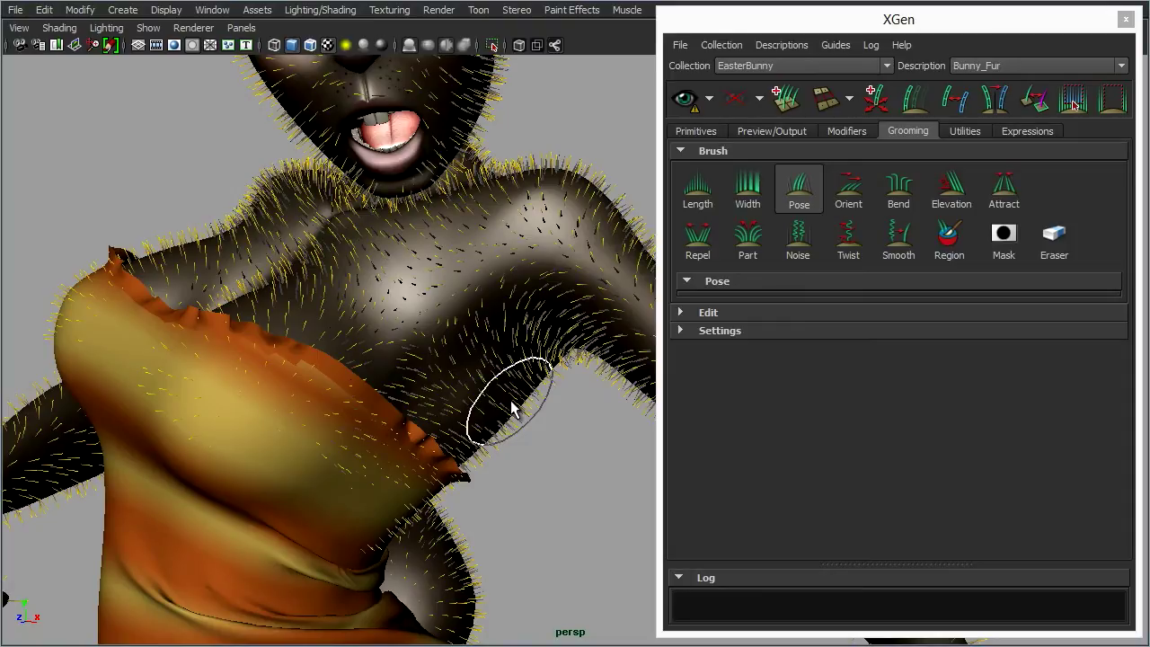
mouse_move(486, 327)
mouse_down()
mouse_move(523, 451)
mouse_move(458, 341)
mouse_move(549, 456)
mouse_up()
Examine the fur guides on the bunny's thighs and knees below the dress from several angles
alt+middle_drag(549, 456, 511, 259)
alt+right_drag(508, 416, 473, 421)
alt+drag(473, 421, 398, 462)
alt+right_drag(398, 462, 350, 465)
alt+middle_drag(538, 512, 588, 322)
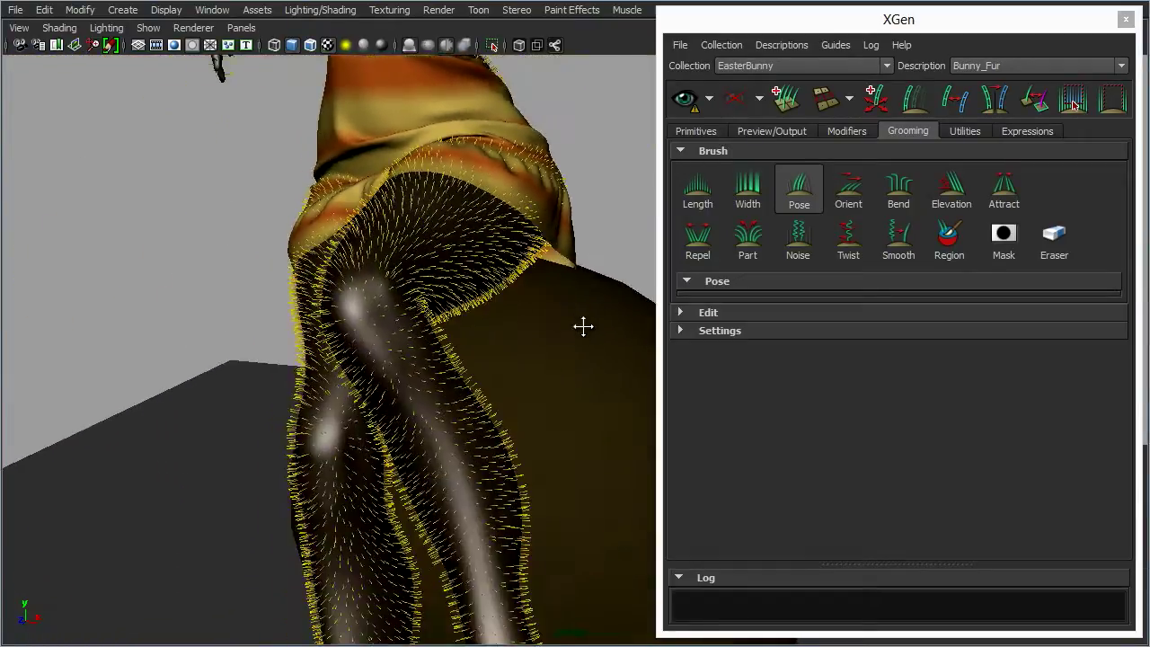
alt+drag(589, 323, 447, 371)
alt+middle_drag(308, 419, 596, 290)
mouse_move(443, 342)
alt+mouse_down()
mouse_move(557, 329)
mouse_move(501, 326)
mouse_move(513, 359)
mouse_move(557, 340)
mouse_move(545, 349)
alt+mouse_up()
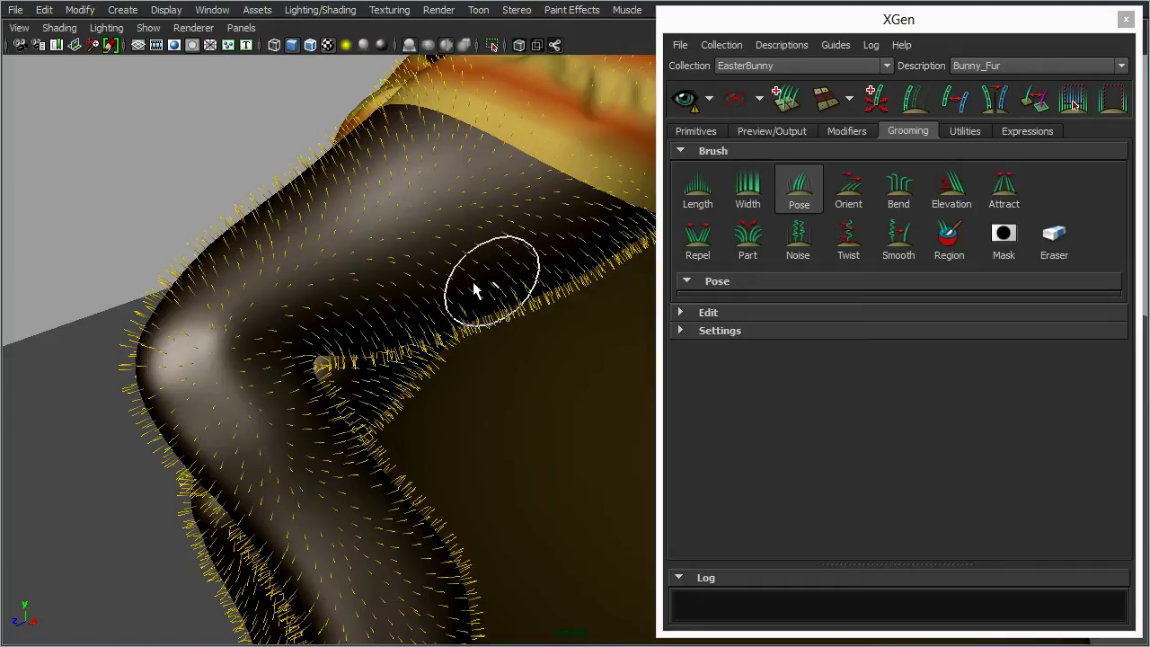
alt+right_drag(547, 358, 418, 366)
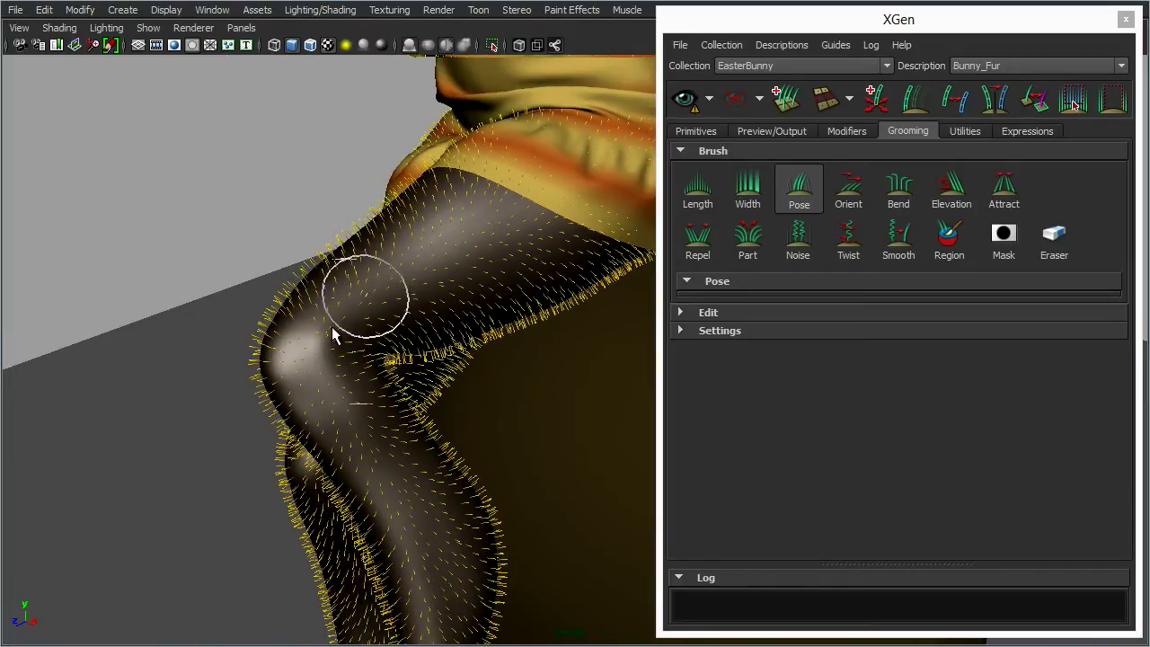
mouse_move(367, 372)
alt+mouse_down()
mouse_move(492, 261)
mouse_move(508, 348)
mouse_move(406, 347)
alt+mouse_up()
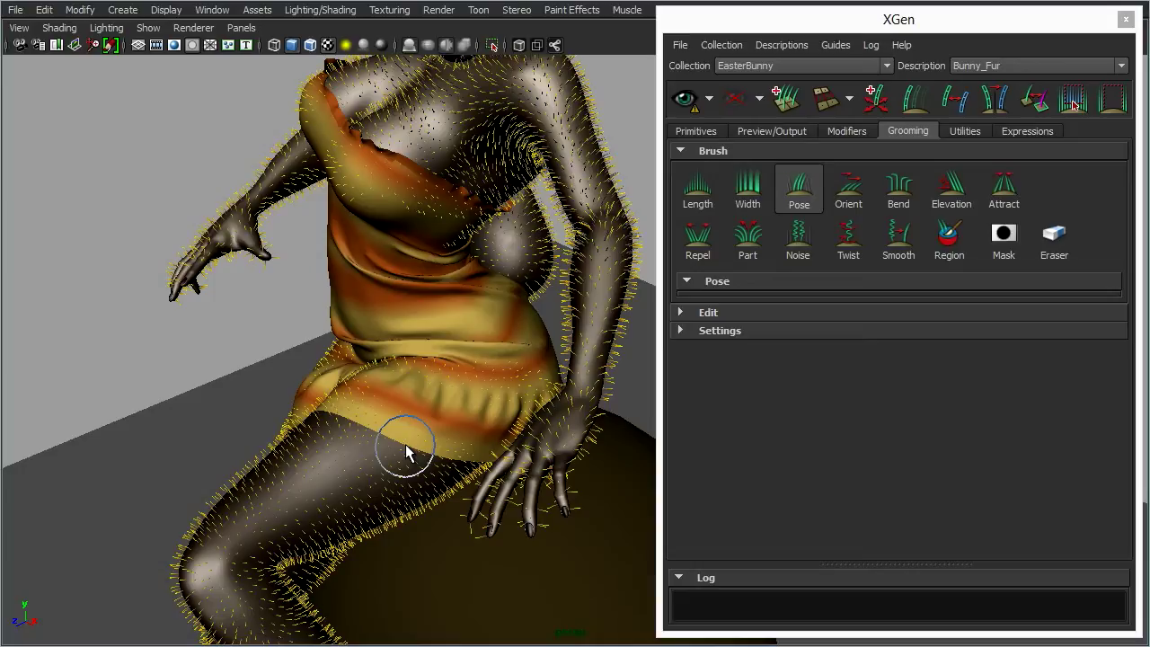
Comb the fur on top of the bunny's left thigh from the dress hem down to the knee with the Pose brush
mouse_move(367, 525)
alt+middle_down()
mouse_move(421, 341)
mouse_move(496, 305)
alt+middle_up()
alt+drag(509, 327, 520, 353)
alt+right_drag(521, 357, 616, 357)
alt+middle_drag(467, 336, 503, 371)
alt+right_drag(505, 370, 600, 360)
alt+drag(570, 363, 570, 247)
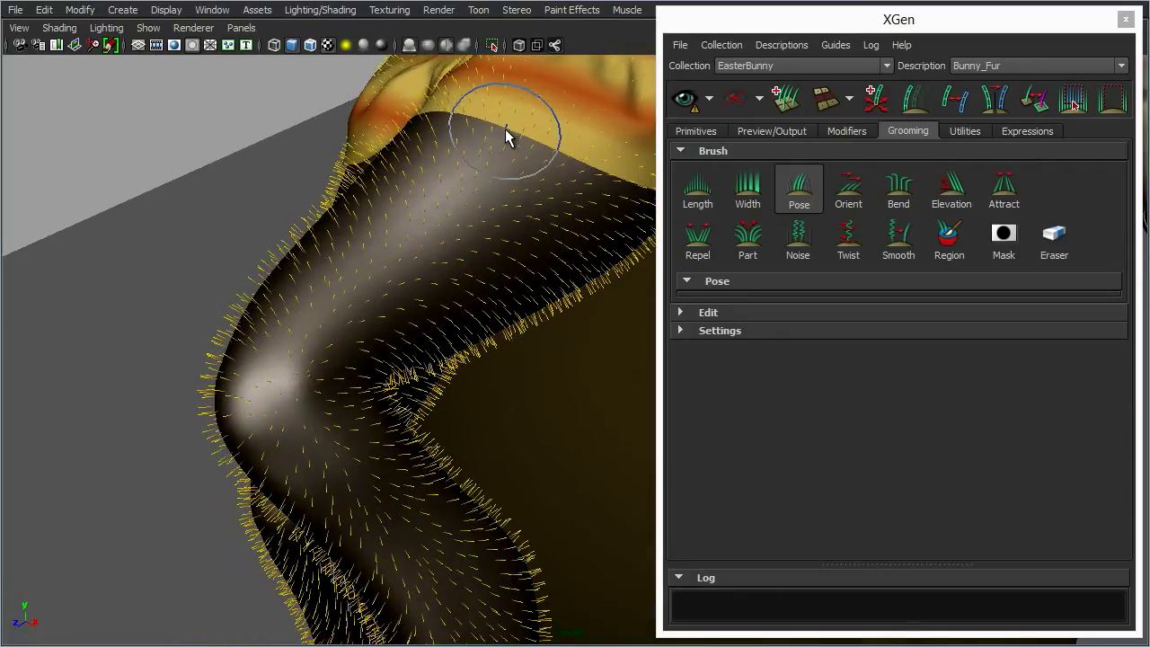
mouse_move(488, 146)
mouse_down()
mouse_move(336, 296)
mouse_move(272, 389)
mouse_up()
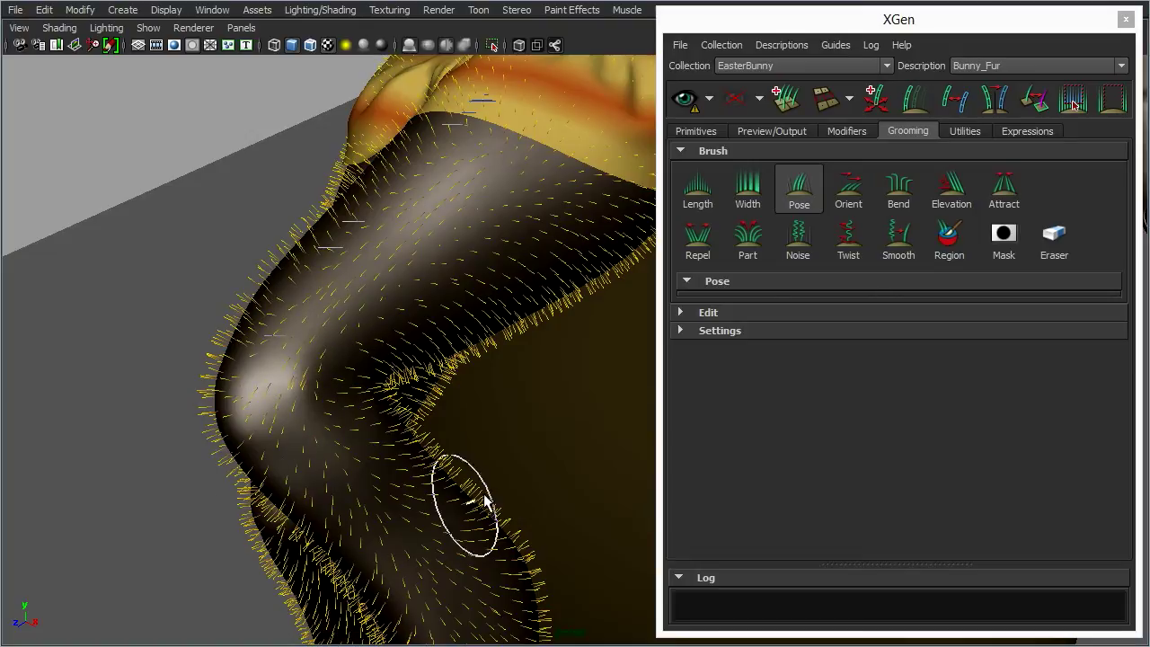
mouse_move(475, 171)
mouse_down()
mouse_move(341, 290)
mouse_move(282, 390)
mouse_move(306, 449)
mouse_up()
Comb the fur along the outer side of the left thigh and down past the back of the knee
alt+drag(548, 413, 480, 330)
alt+middle_drag(480, 330, 544, 406)
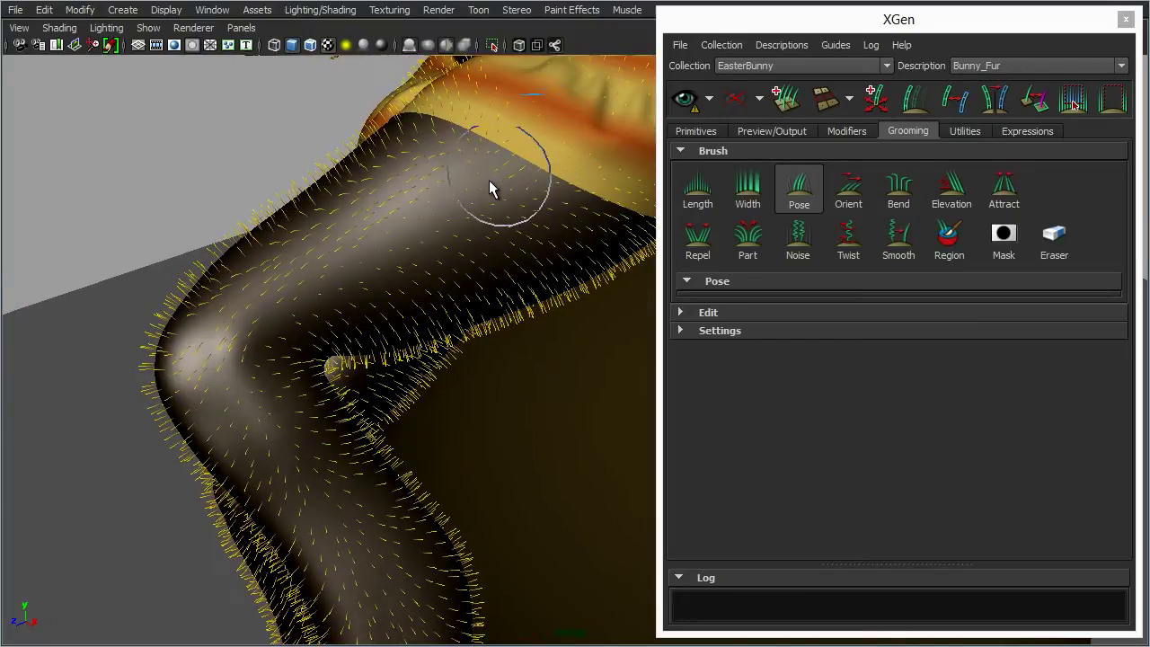
mouse_move(435, 224)
mouse_down()
mouse_move(313, 292)
mouse_move(273, 333)
mouse_move(291, 449)
mouse_move(408, 462)
mouse_up()
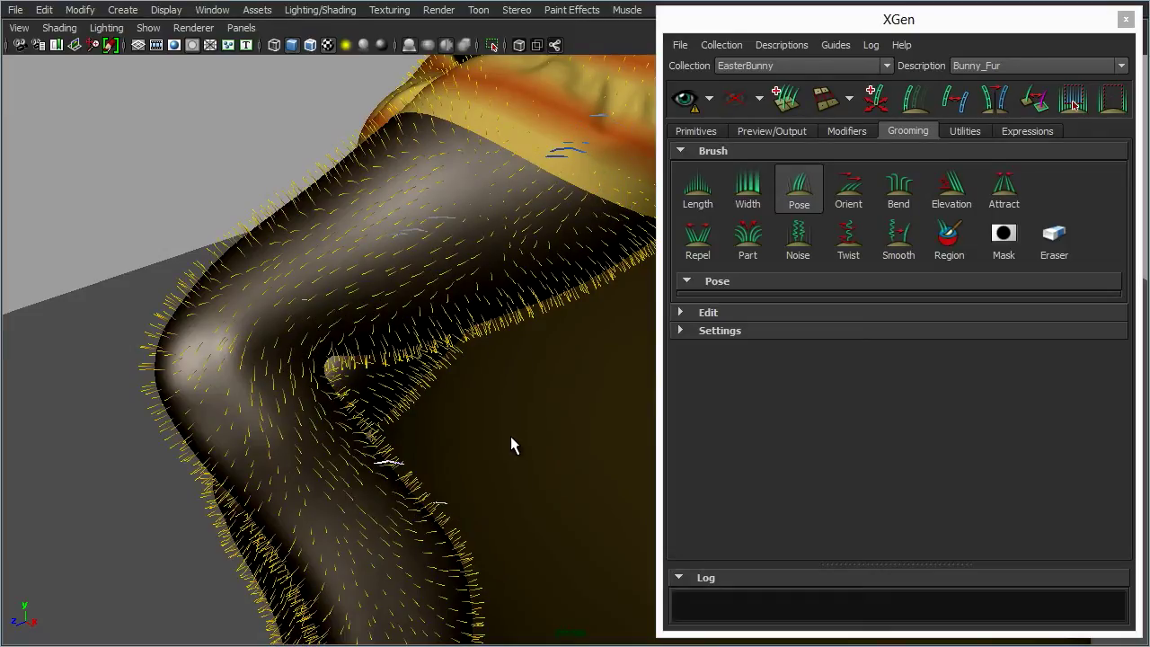
Comb the fur on the front and inner side of the left thigh toward the knee
alt+drag(510, 439, 557, 454)
alt+middle_drag(557, 454, 360, 323)
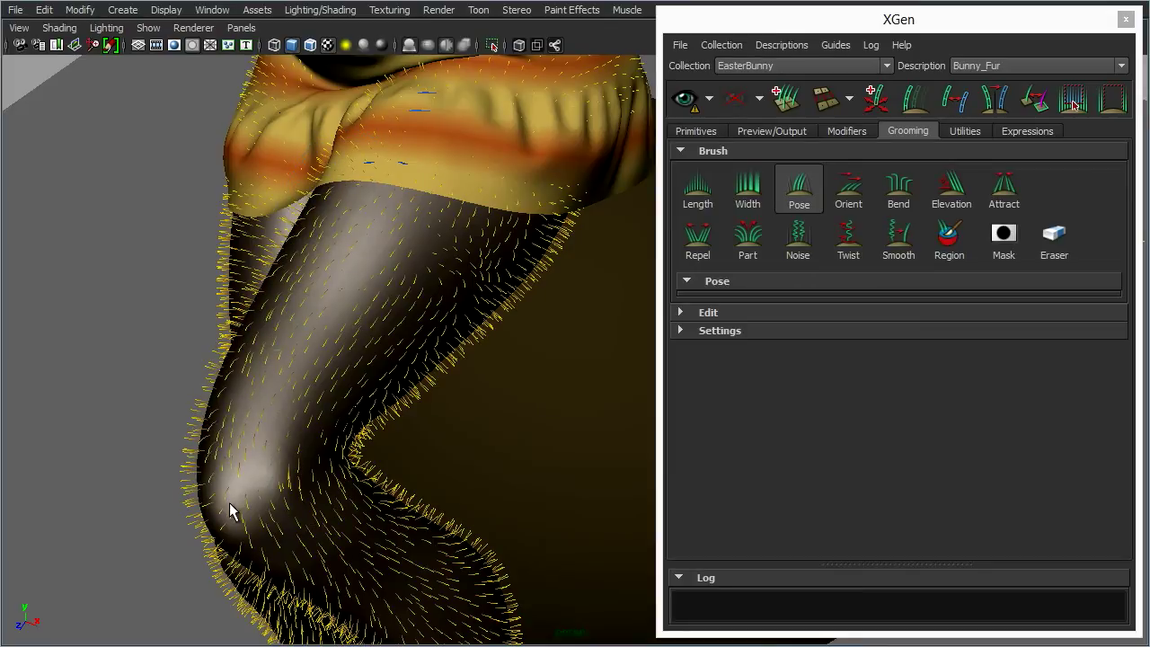
alt+drag(470, 416, 585, 354)
alt+middle_drag(586, 354, 433, 376)
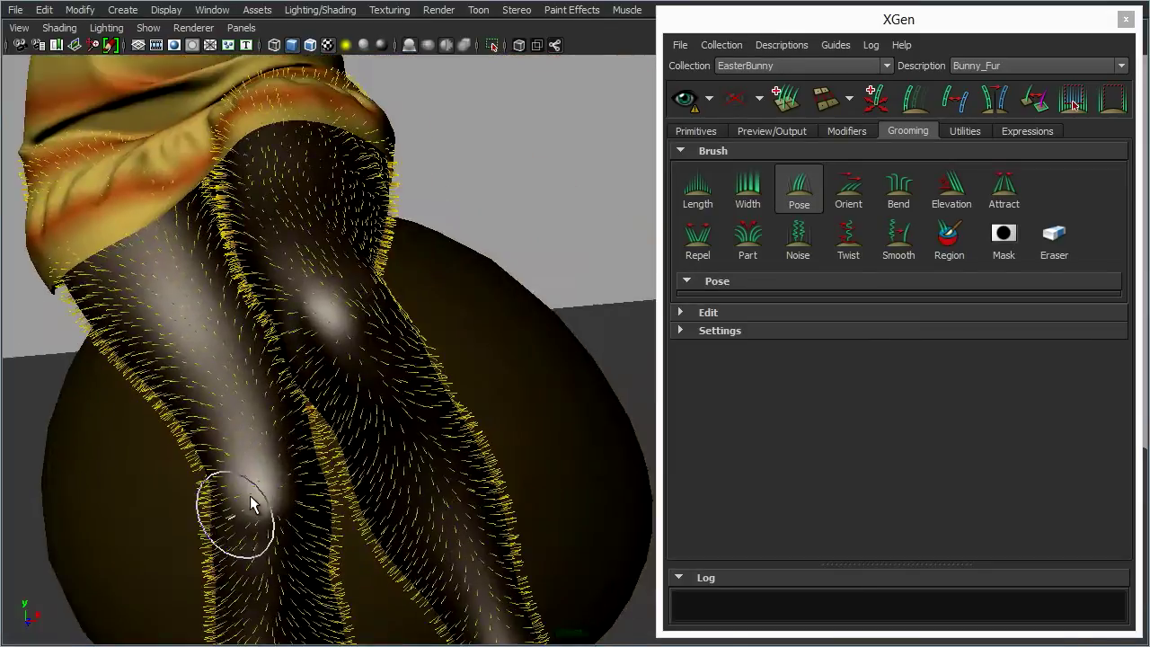
mouse_move(525, 257)
alt+mouse_down()
mouse_move(554, 257)
mouse_move(442, 309)
alt+mouse_up()
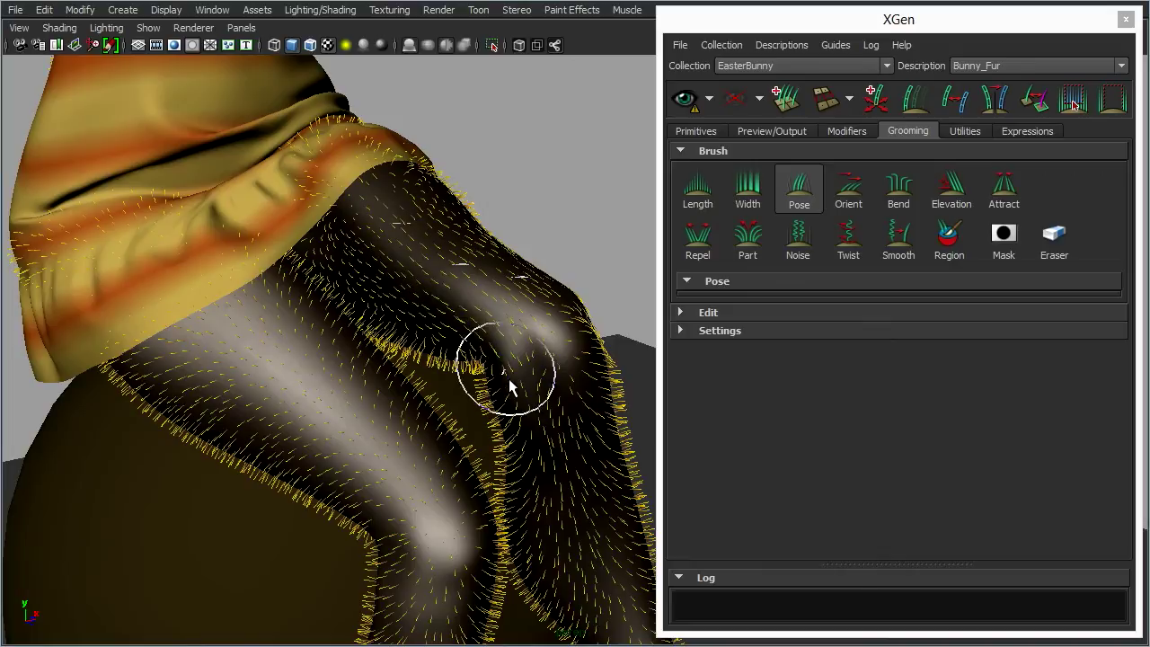
Comb the fur over the left knee and down the front of the shin with the Pose brush
mouse_move(550, 381)
alt+mouse_down()
mouse_move(440, 398)
mouse_move(290, 393)
alt+mouse_up()
alt+middle_drag(290, 392, 553, 305)
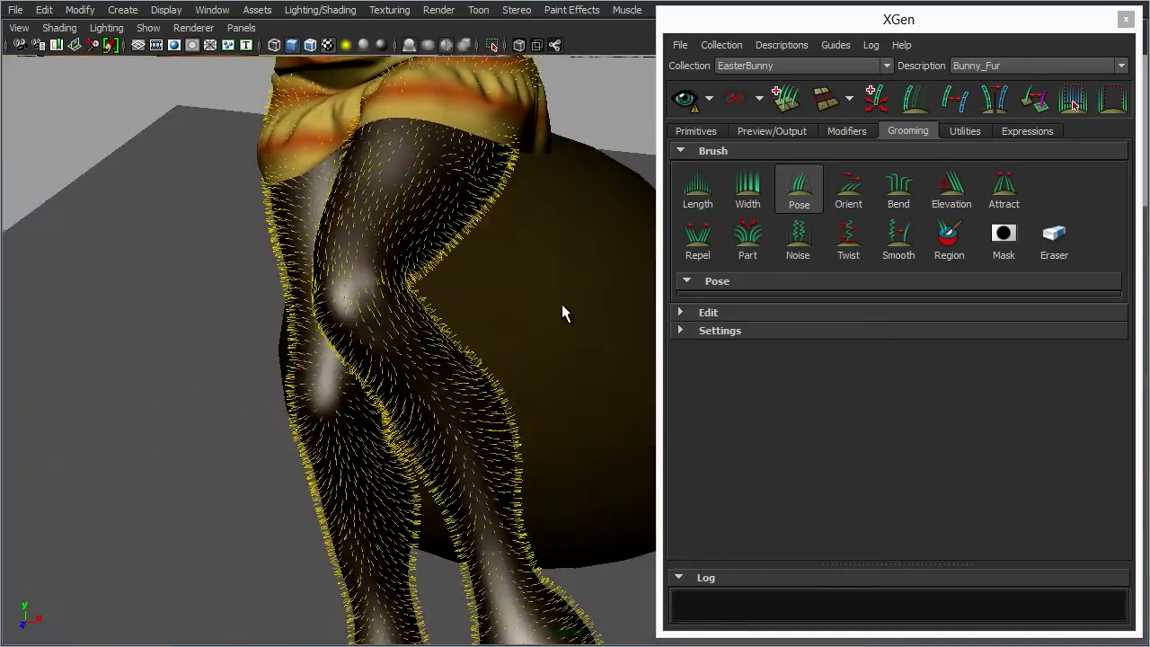
alt+drag(554, 306, 394, 306)
alt+right_drag(394, 306, 506, 296)
alt+middle_drag(506, 296, 537, 260)
alt+drag(537, 261, 442, 266)
alt+middle_drag(442, 266, 469, 321)
alt+right_drag(470, 321, 535, 299)
alt+drag(419, 296, 366, 272)
mouse_move(474, 246)
alt+mouse_down()
mouse_move(503, 246)
mouse_move(515, 223)
alt+mouse_up()
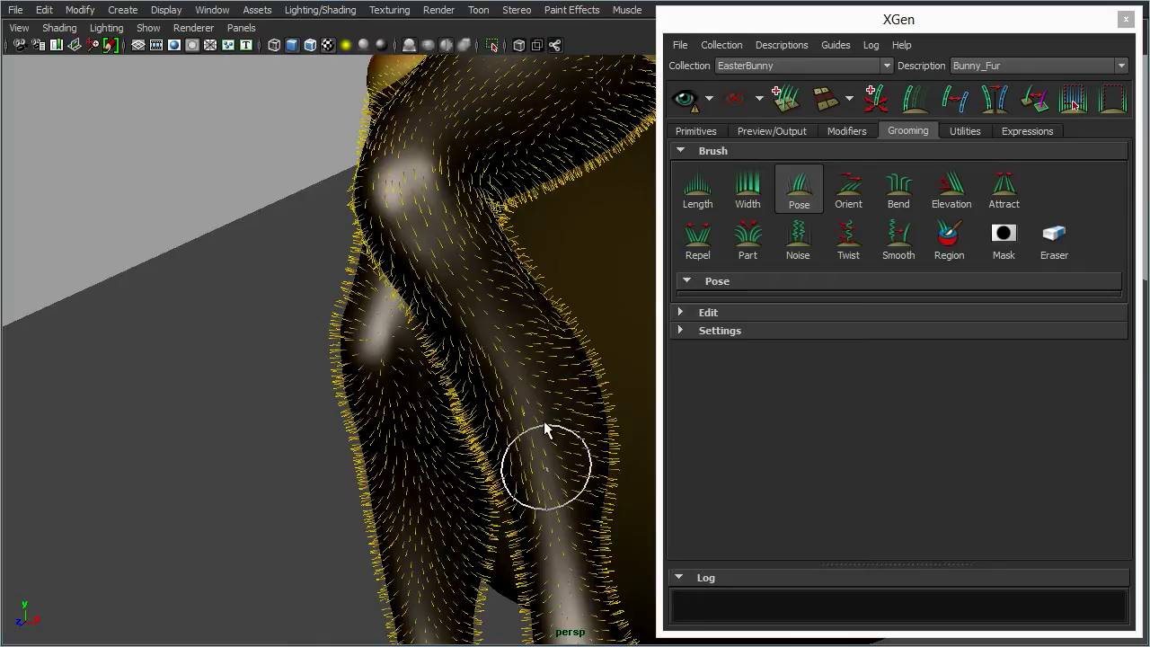
Comb the fur down the outer and inner sides of the left lower leg toward the ankle
mouse_move(457, 300)
alt+mouse_down()
mouse_move(371, 313)
mouse_move(290, 232)
alt+mouse_up()
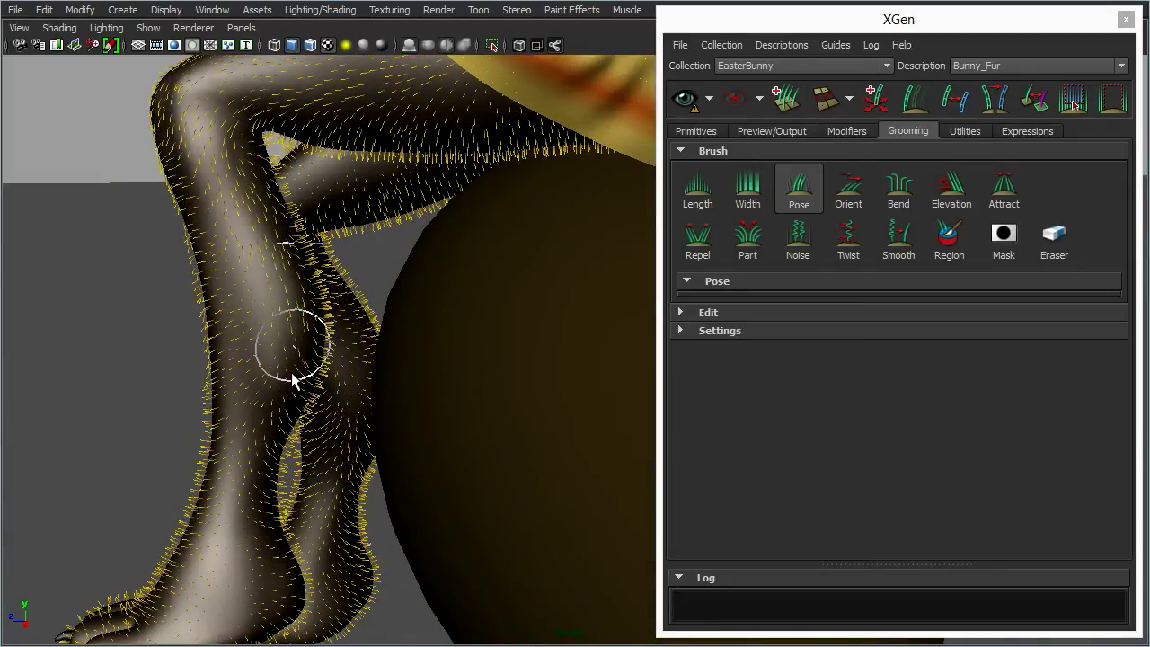
alt+drag(292, 387, 552, 262)
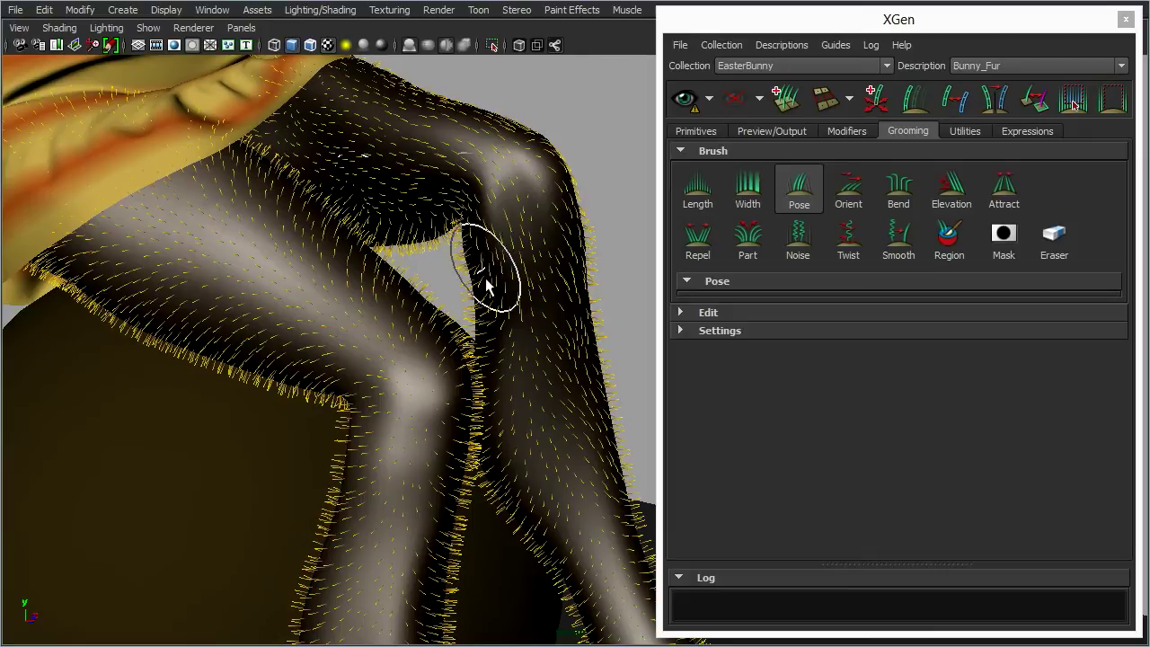
alt+drag(562, 456, 449, 162)
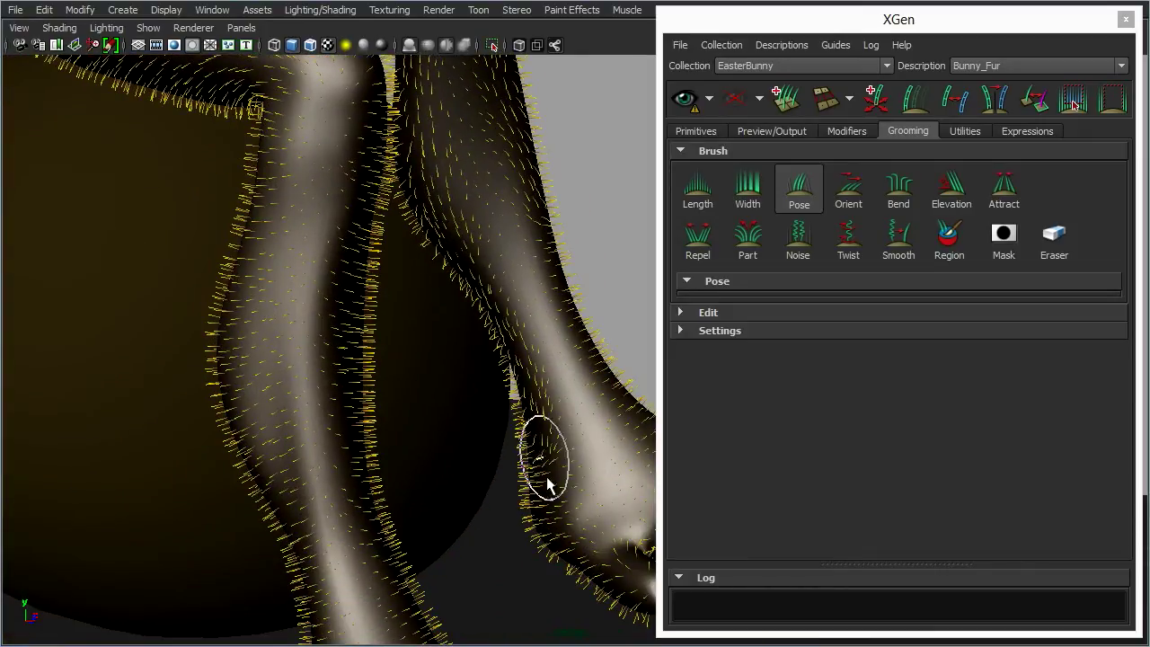
Comb the fur around the left ankle and over the foot toward the toes
mouse_move(570, 462)
alt+mouse_down()
mouse_move(308, 465)
mouse_move(570, 347)
mouse_move(344, 222)
alt+mouse_up()
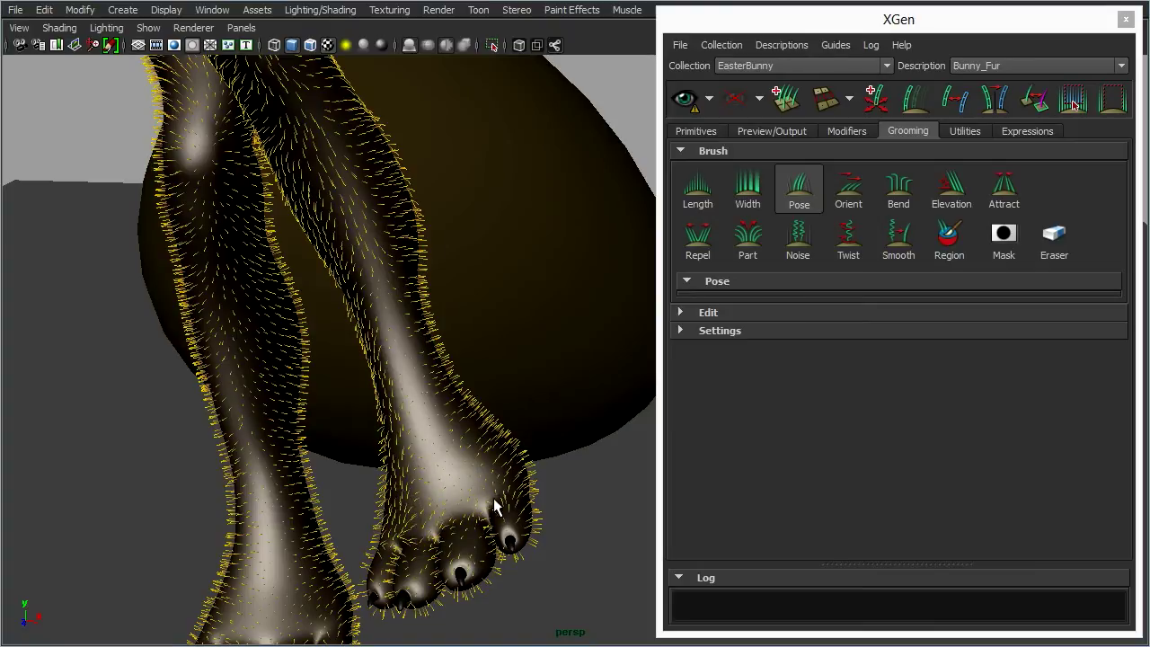
mouse_move(449, 462)
alt+mouse_down()
mouse_move(300, 470)
mouse_move(451, 381)
mouse_move(459, 244)
alt+mouse_up()
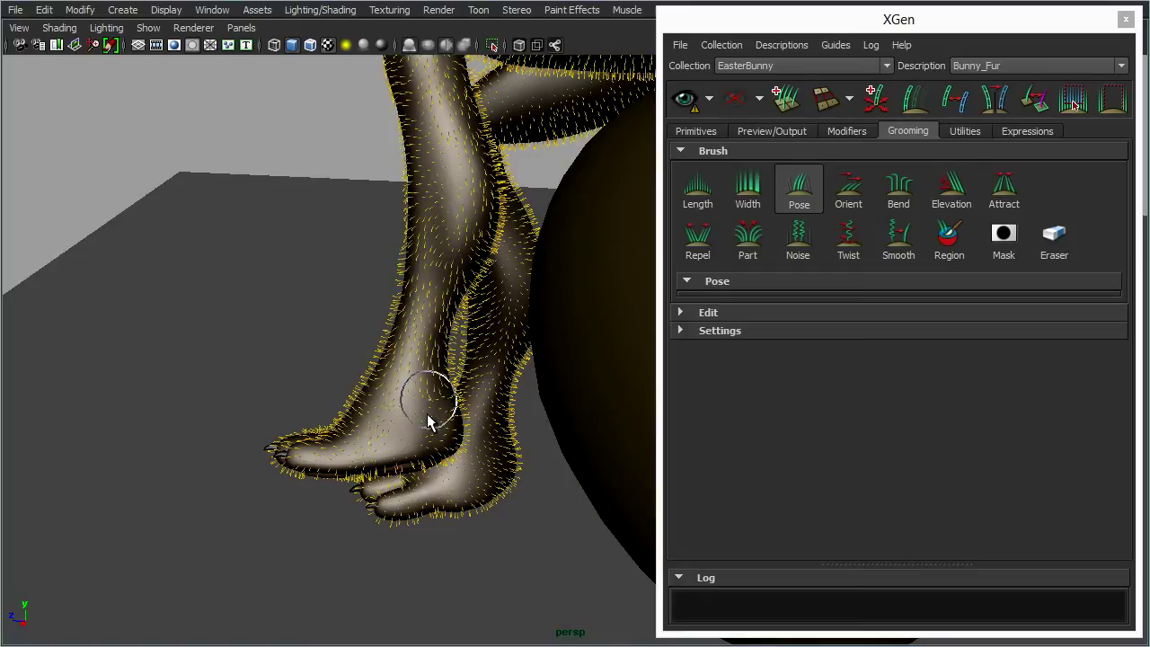
alt+drag(425, 396, 380, 326)
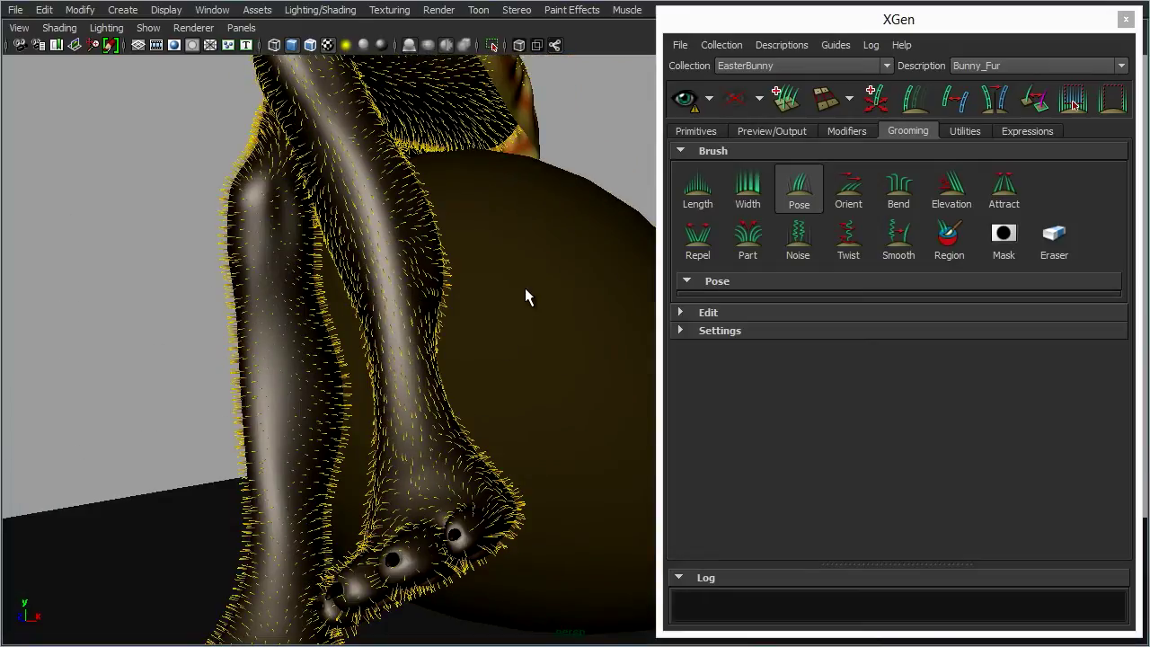
Comb the fur on the underside of the left thigh toward the knee with the Pose brush
alt+drag(527, 283, 460, 361)
alt+middle_drag(457, 272, 528, 533)
mouse_move(482, 397)
alt+mouse_down()
mouse_move(459, 326)
mouse_move(565, 320)
mouse_move(495, 336)
mouse_move(600, 323)
alt+mouse_up()
alt+drag(491, 268, 550, 244)
alt+drag(585, 349, 529, 314)
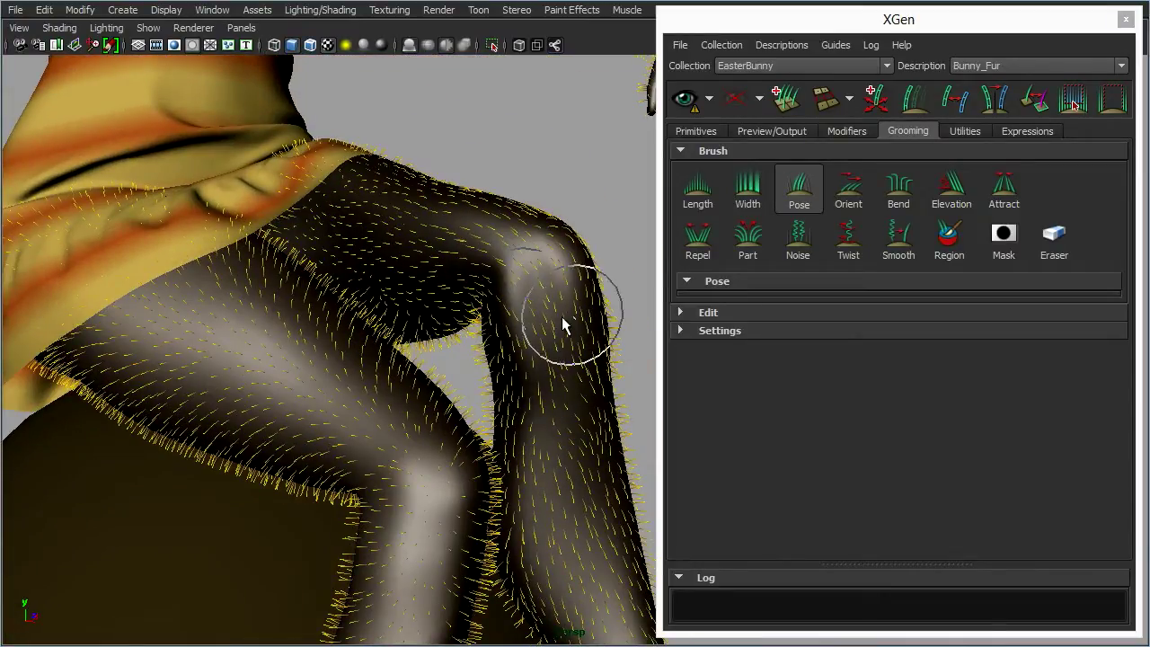
alt+drag(557, 322, 483, 260)
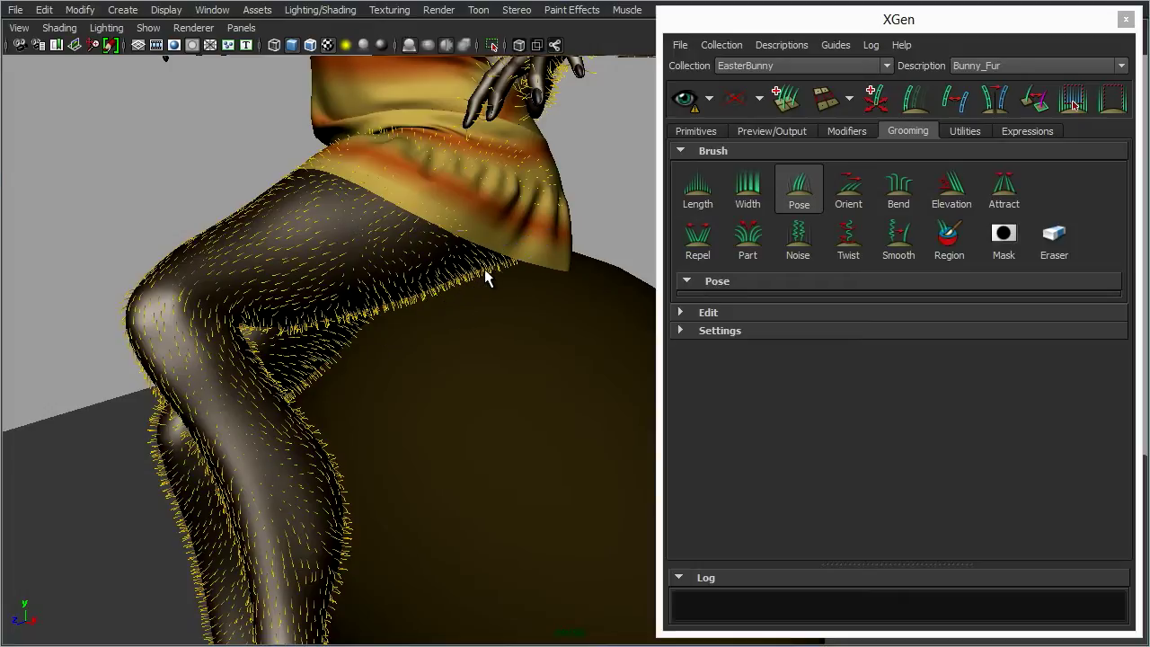
drag(418, 289, 338, 307)
drag(414, 290, 296, 320)
Comb the fur behind the left knee and down the outer calf with the Pose brush
mouse_move(459, 415)
alt+mouse_down()
mouse_move(432, 390)
mouse_move(385, 376)
alt+mouse_up()
mouse_move(426, 324)
mouse_down()
mouse_move(438, 449)
mouse_move(423, 354)
mouse_move(377, 310)
mouse_move(352, 379)
mouse_up()
alt+right_drag(398, 359, 476, 349)
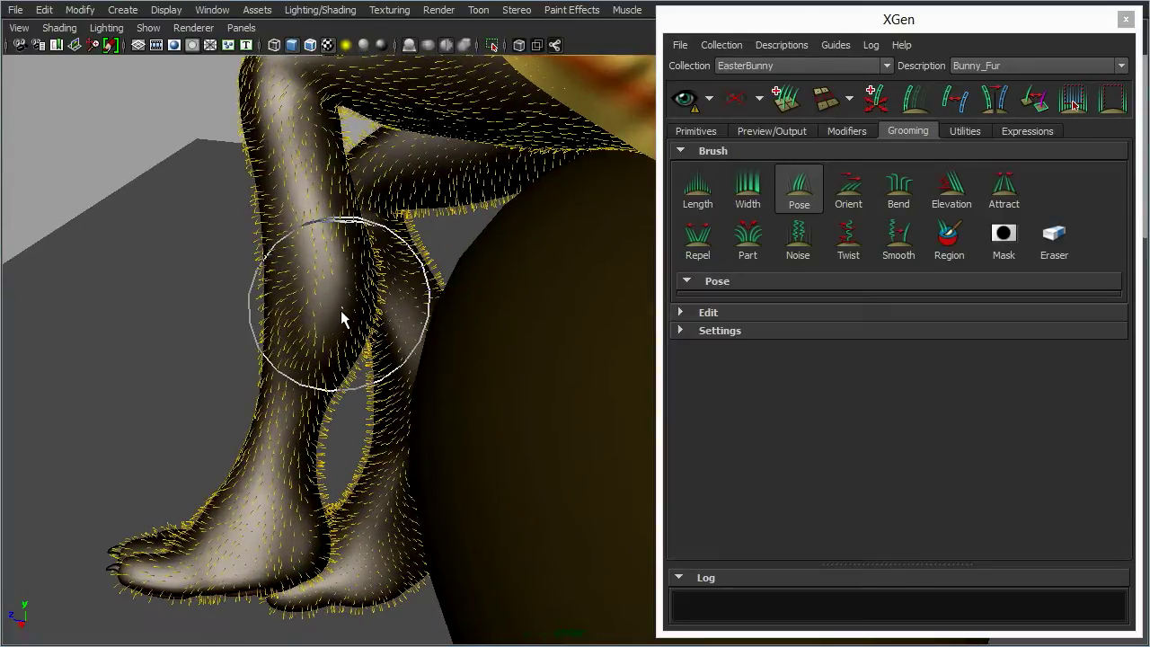
mouse_move(431, 401)
alt+mouse_down()
mouse_move(469, 398)
mouse_move(446, 398)
alt+mouse_up()
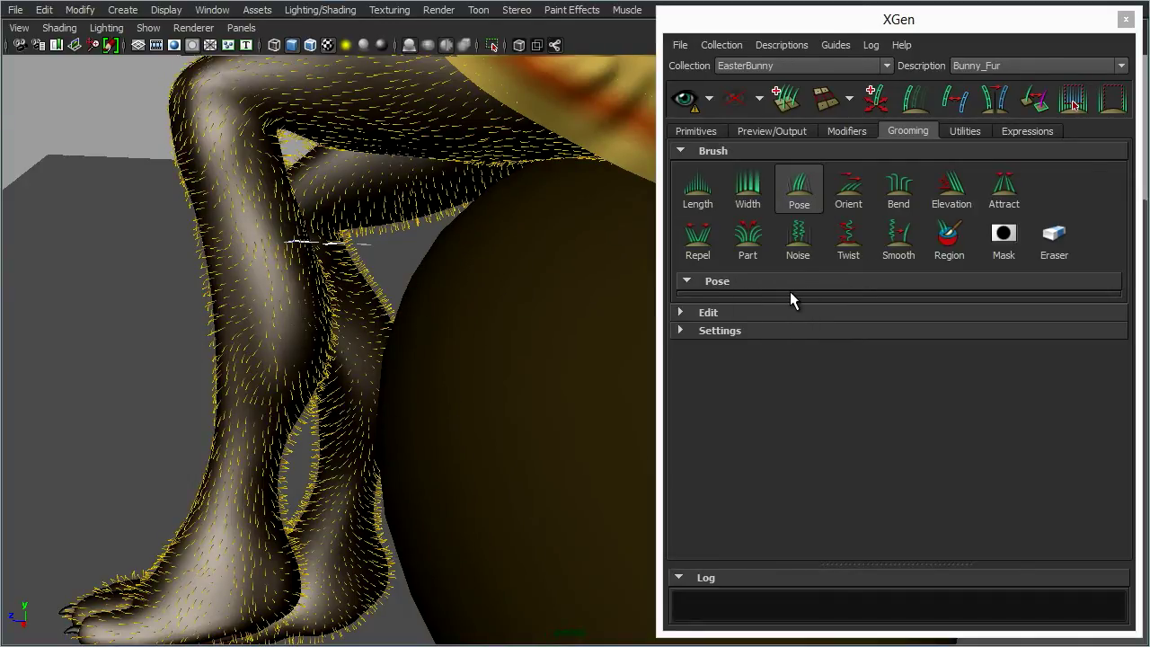
Adjust the fur's elevation on the left calf and thigh with the Elevation brush
click(957, 205)
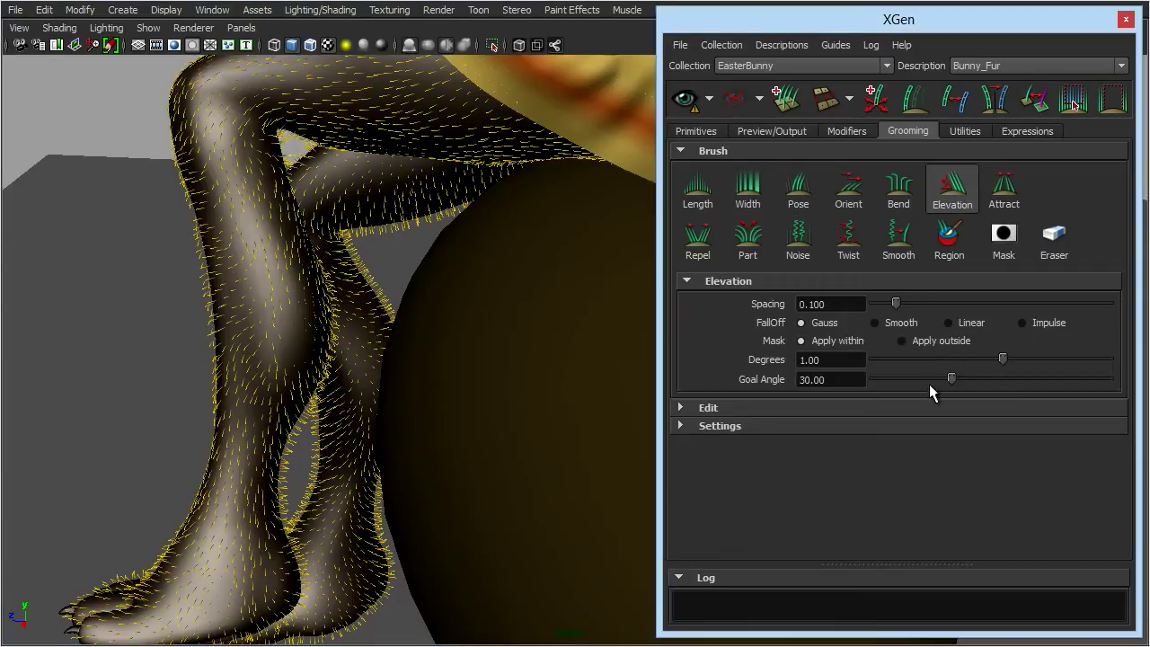
mouse_move(433, 398)
alt+mouse_down()
mouse_move(342, 333)
mouse_move(309, 329)
alt+mouse_up()
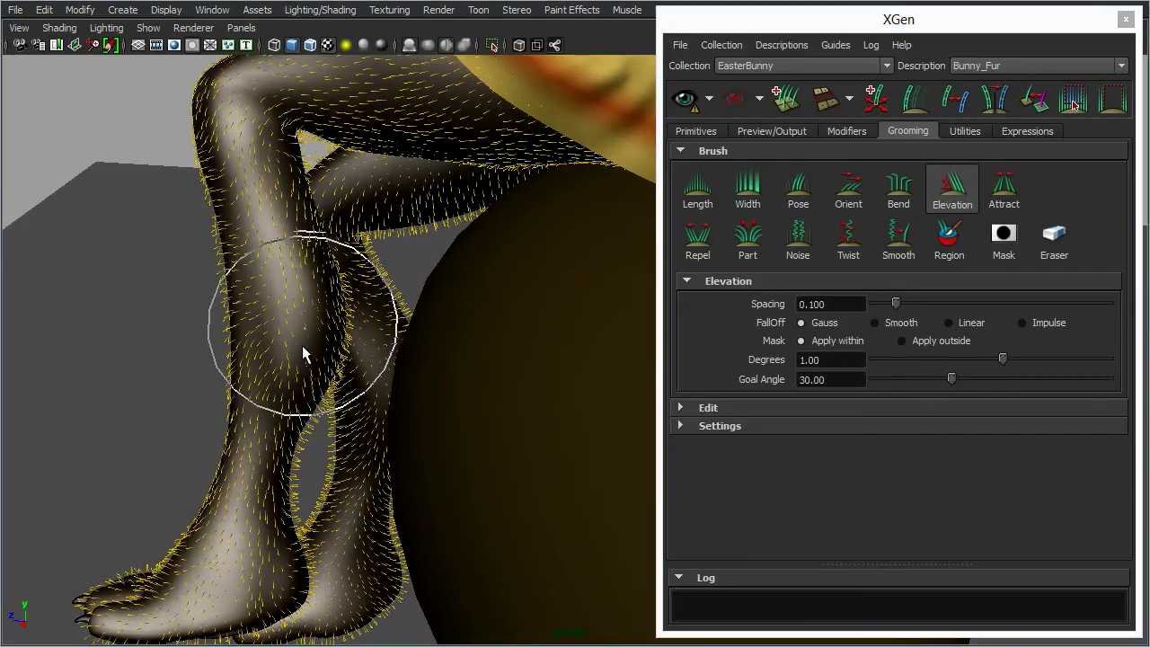
mouse_move(303, 388)
mouse_down()
mouse_move(302, 331)
mouse_move(287, 305)
mouse_move(310, 339)
mouse_move(286, 386)
mouse_up()
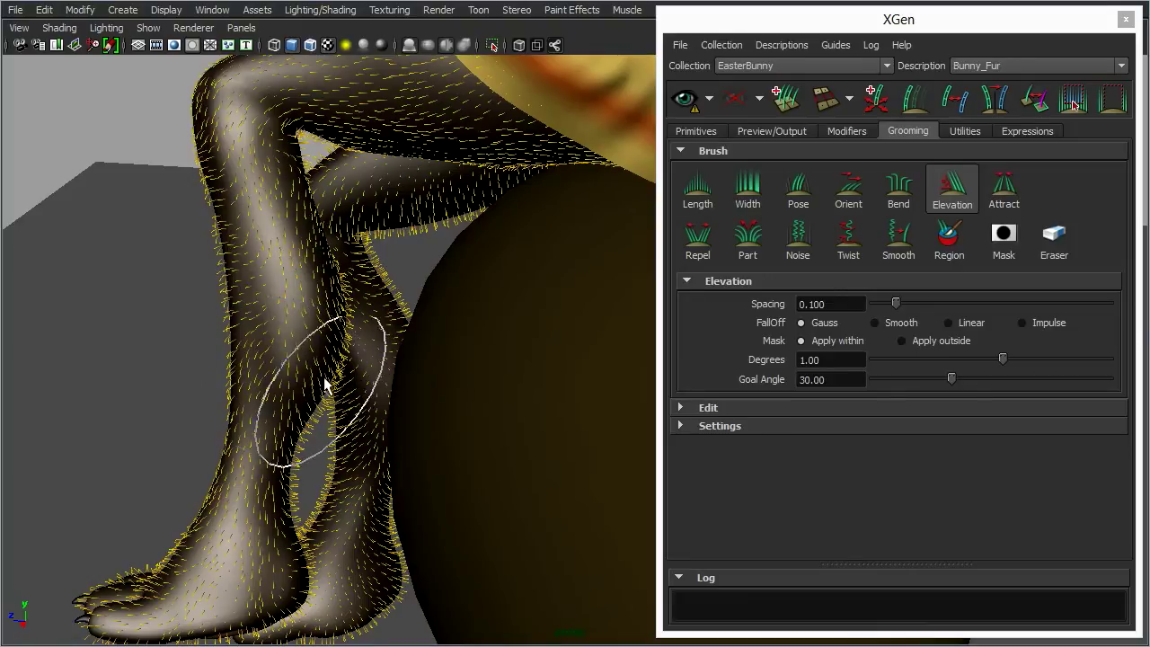
alt+drag(322, 382, 417, 366)
alt+middle_drag(379, 350, 641, 275)
alt+drag(639, 283, 248, 382)
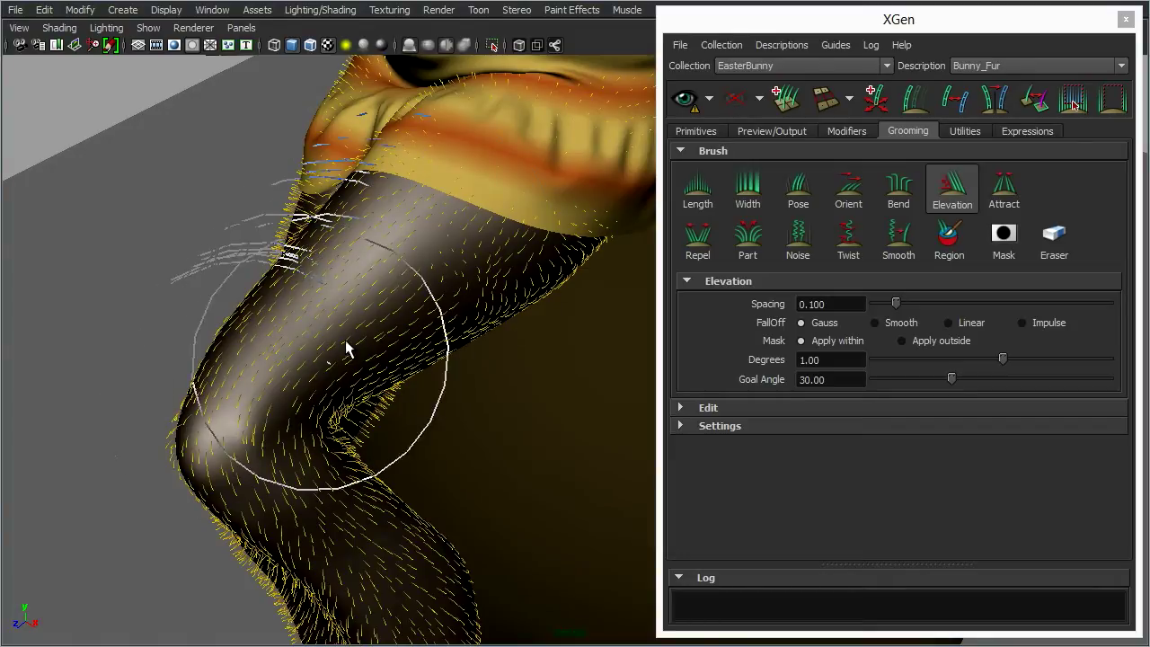
mouse_move(451, 366)
alt+mouse_down()
mouse_move(416, 310)
mouse_move(431, 328)
mouse_move(437, 380)
alt+mouse_up()
Set the Elevation brush's goal angle to 90 and its degrees per stroke to 5
click(798, 379)
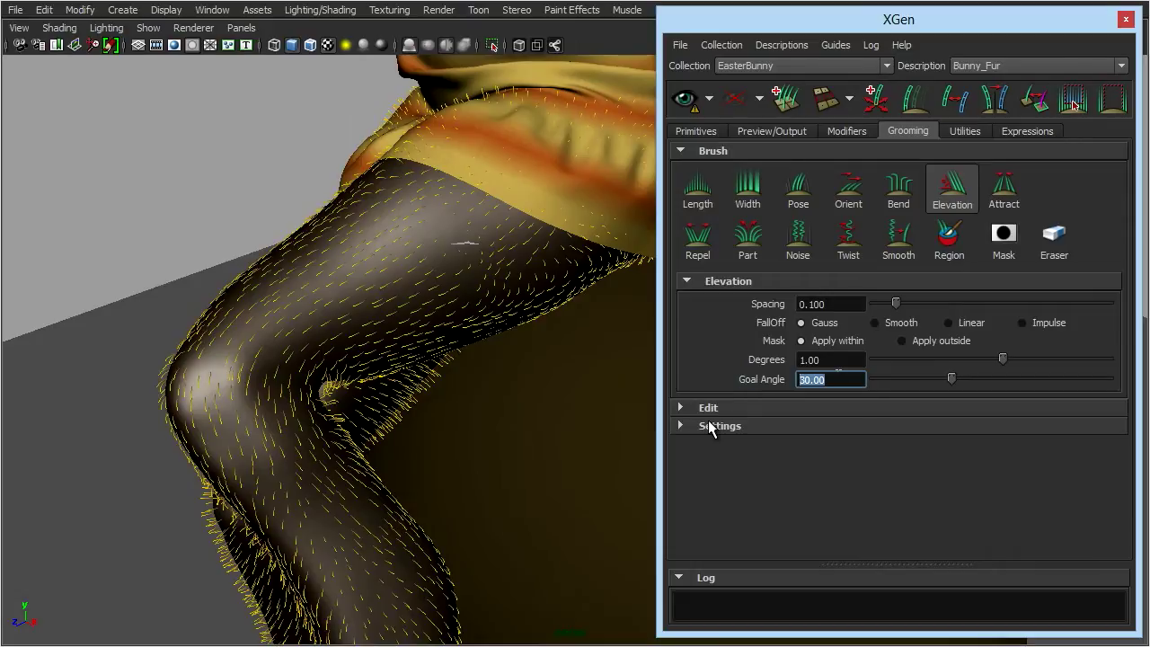
text(90)
key(Return)
key(shift+Tab)
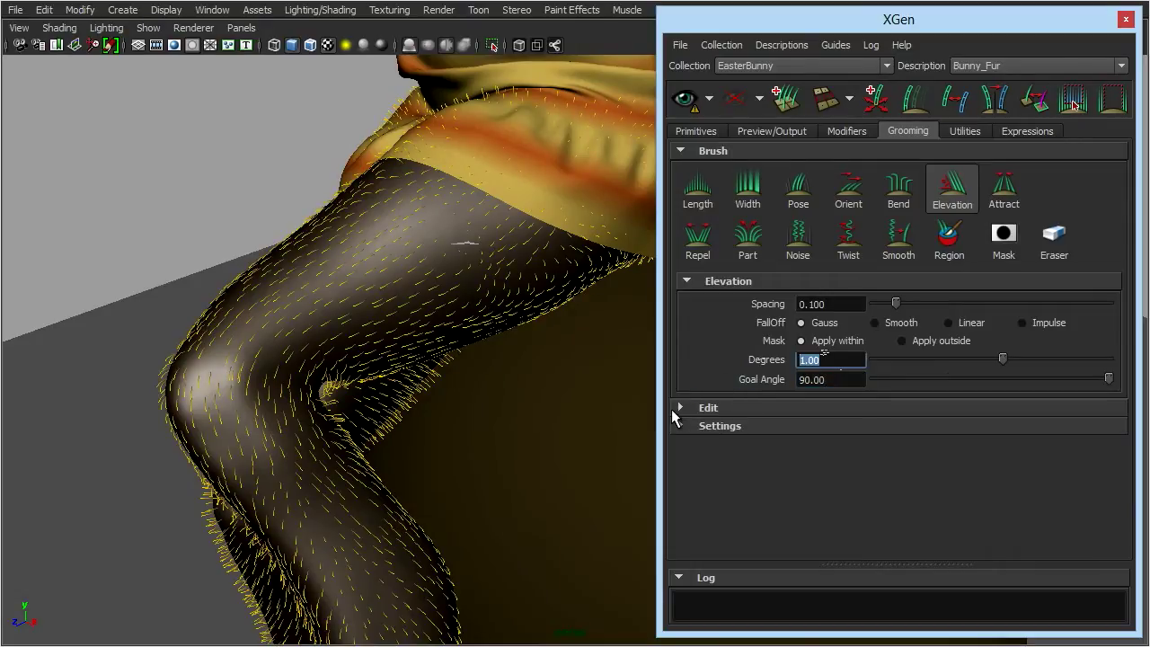
text(5)
key(Return)
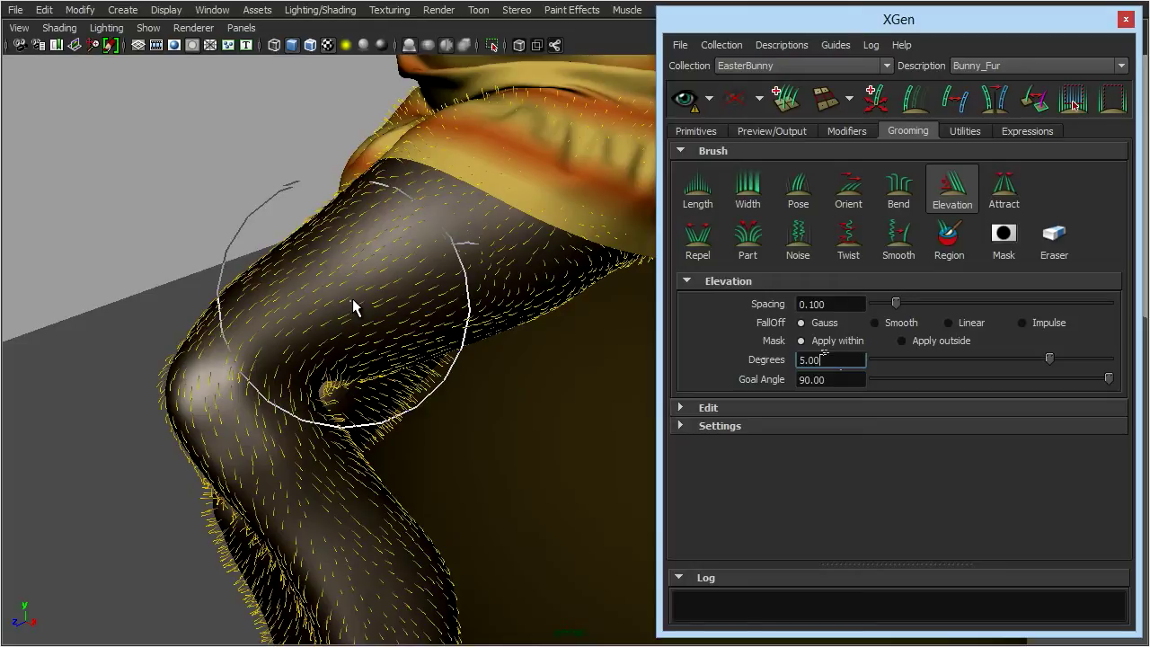
Raise the fur along the left thigh and around the knee with the Elevation brush
mouse_move(351, 297)
alt+mouse_down()
mouse_move(360, 308)
mouse_move(239, 368)
alt+mouse_up()
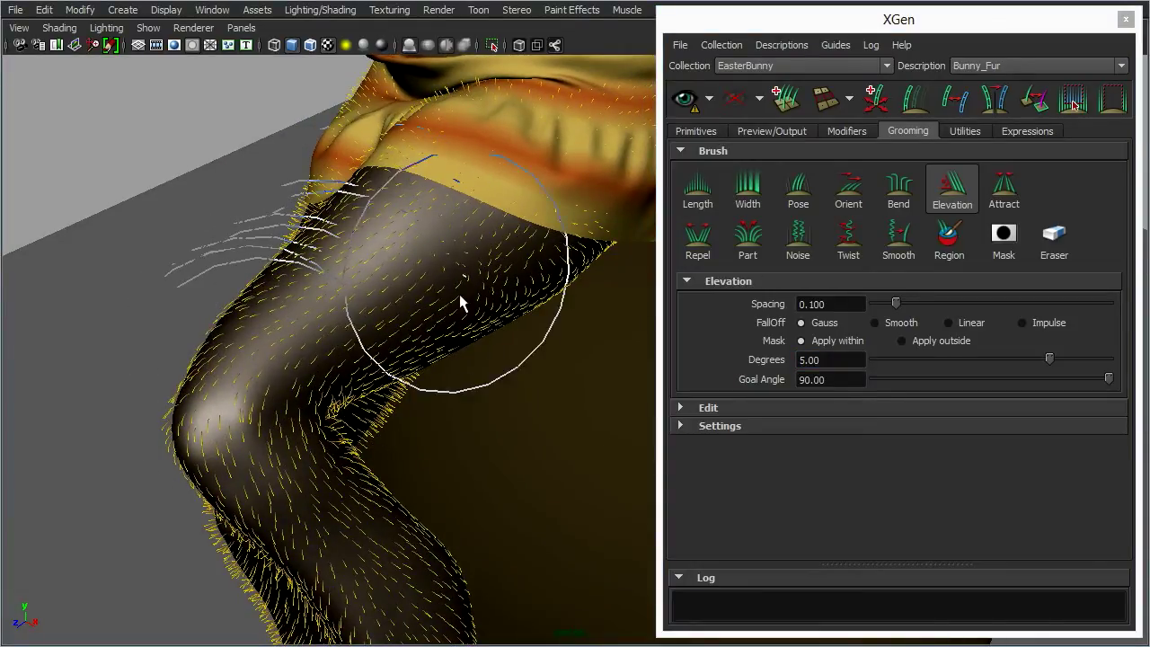
mouse_move(359, 315)
alt+mouse_down()
mouse_move(441, 329)
mouse_move(424, 302)
alt+mouse_up()
mouse_move(405, 183)
alt+mouse_down()
mouse_move(423, 244)
mouse_move(386, 359)
mouse_move(436, 456)
mouse_move(315, 411)
alt+mouse_up()
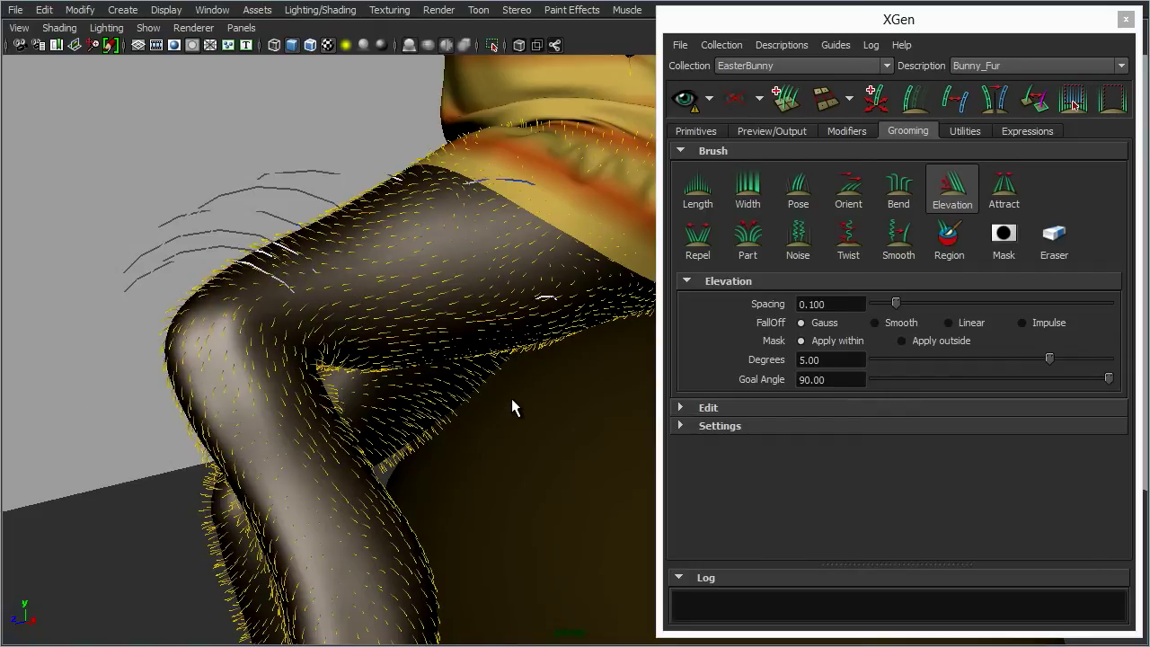
mouse_move(513, 403)
alt+mouse_down()
mouse_move(551, 465)
mouse_move(473, 408)
mouse_move(437, 398)
mouse_move(372, 457)
mouse_move(476, 431)
mouse_move(452, 452)
alt+mouse_up()
mouse_move(309, 358)
alt+mouse_down()
mouse_move(398, 359)
mouse_move(386, 319)
alt+mouse_up()
mouse_move(400, 429)
alt+mouse_down()
mouse_move(488, 405)
mouse_move(464, 403)
mouse_move(500, 385)
mouse_move(521, 411)
mouse_move(452, 403)
mouse_move(475, 405)
alt+mouse_up()
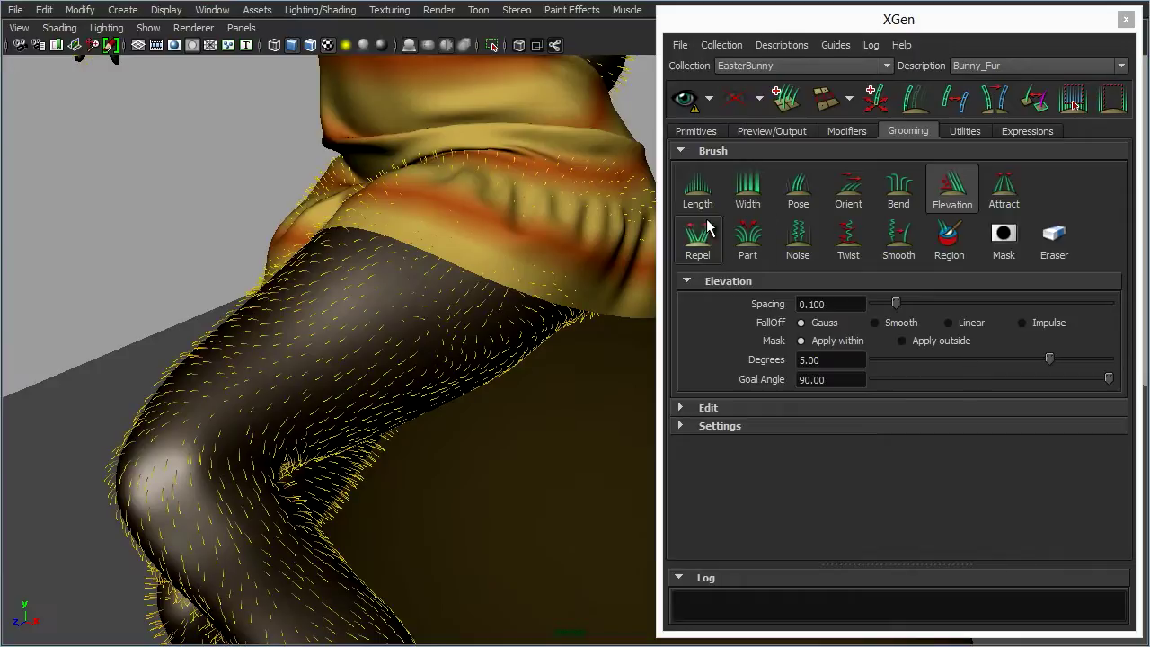
Lengthen the fur on the left thigh and knee slightly with the Length brush
click(697, 190)
mouse_move(467, 455)
alt+mouse_down()
mouse_move(512, 360)
mouse_move(475, 390)
alt+mouse_up()
mouse_move(257, 294)
mouse_down()
mouse_move(229, 356)
mouse_move(250, 337)
mouse_move(321, 419)
mouse_up()
alt+drag(541, 398, 754, 433)
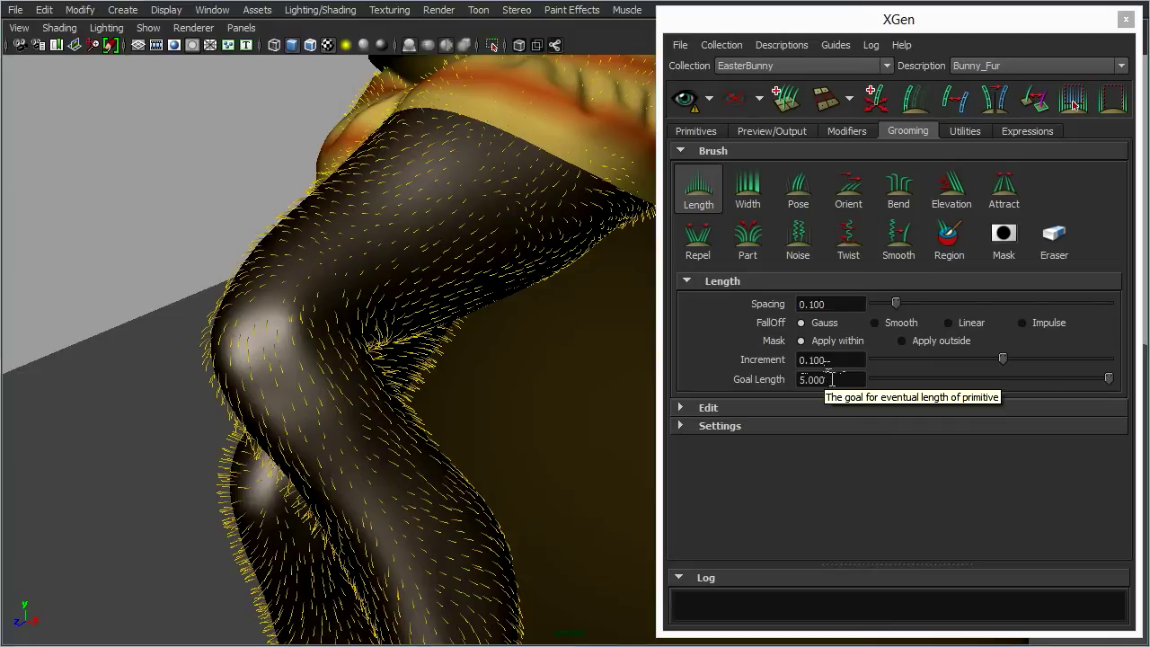
Set the Length brush's increment to 0.5 and its goal length to 3
click(831, 360)
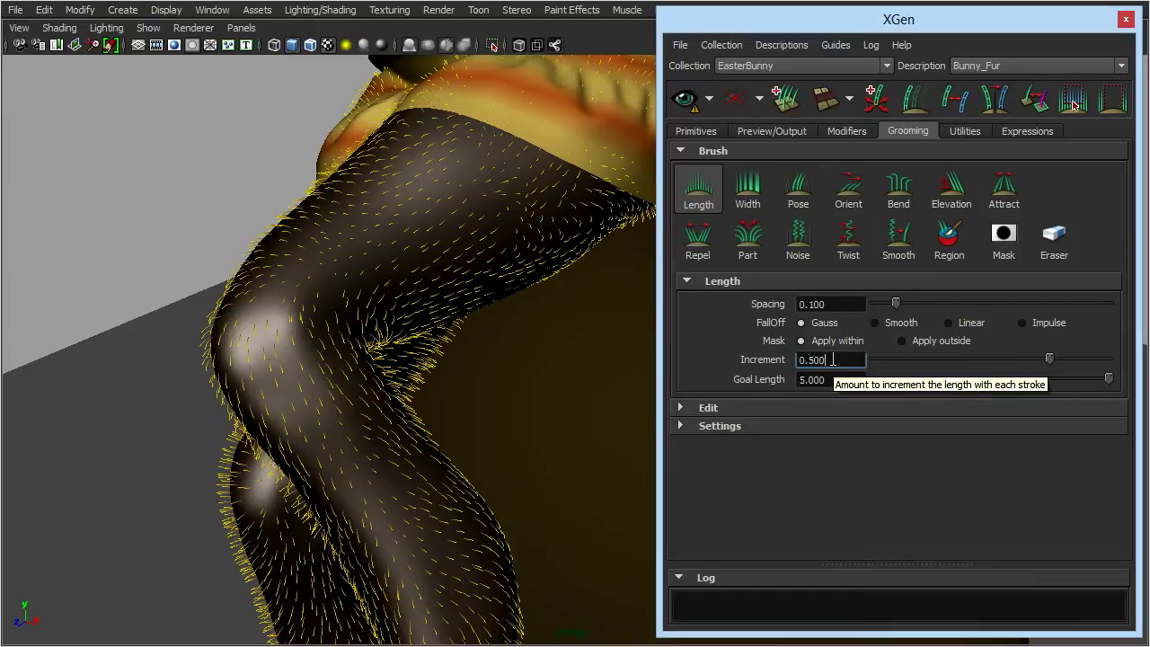
key(Tab)
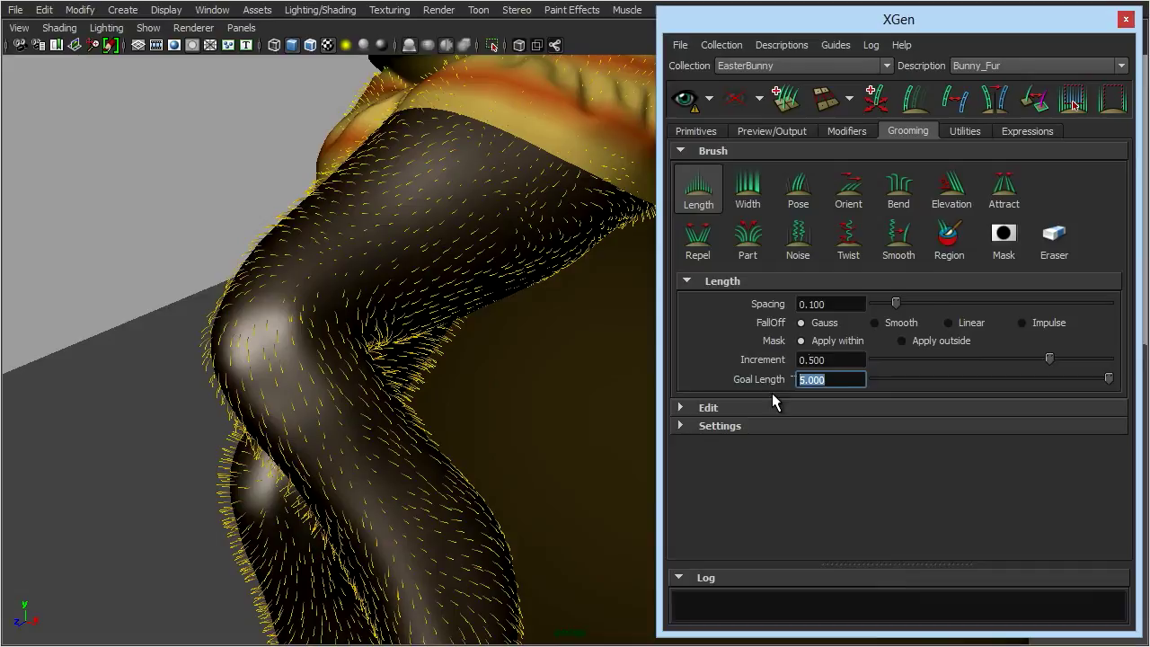
text(3)
key(Return)
Lengthen the fur over the front and inner side of the left knee with the Length brush
alt+drag(422, 346, 429, 358)
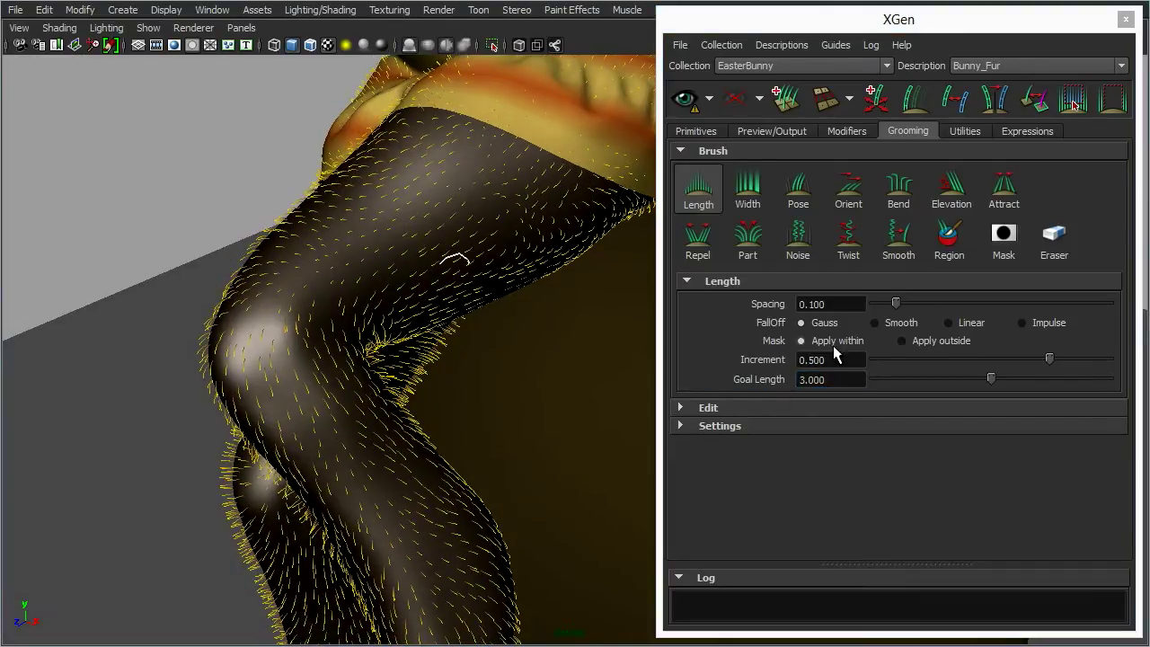
mouse_move(350, 297)
alt+mouse_down()
mouse_move(416, 277)
mouse_move(405, 293)
mouse_move(441, 260)
mouse_move(403, 249)
alt+mouse_up()
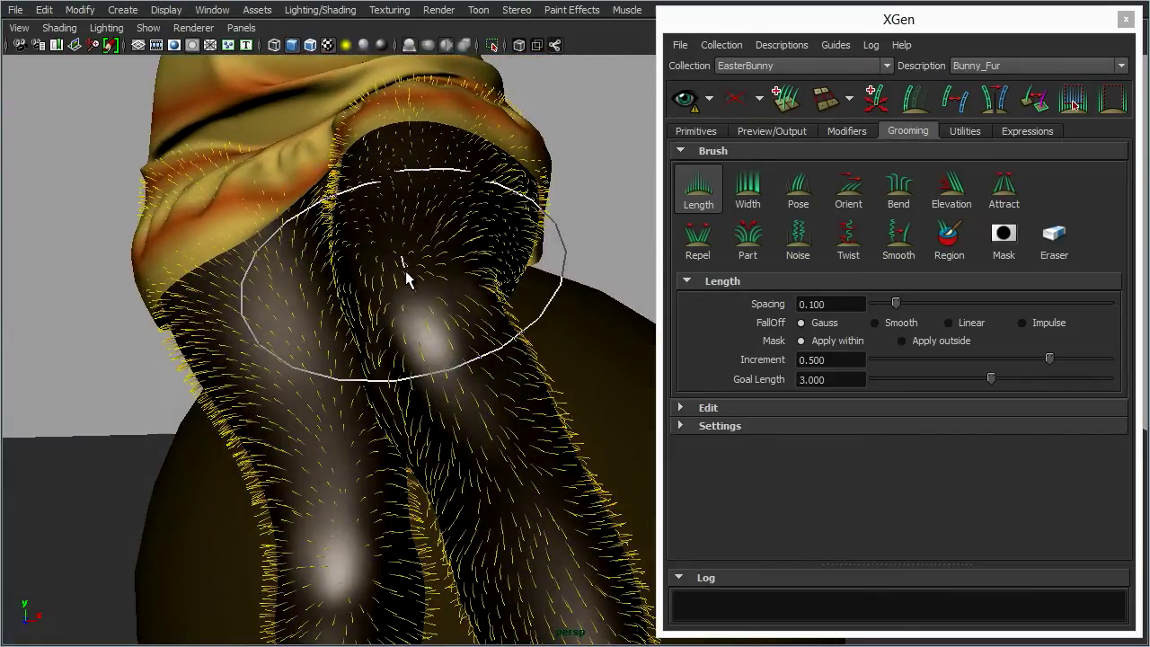
mouse_move(461, 357)
alt+mouse_down()
mouse_move(440, 375)
mouse_move(390, 381)
mouse_move(236, 320)
alt+mouse_up()
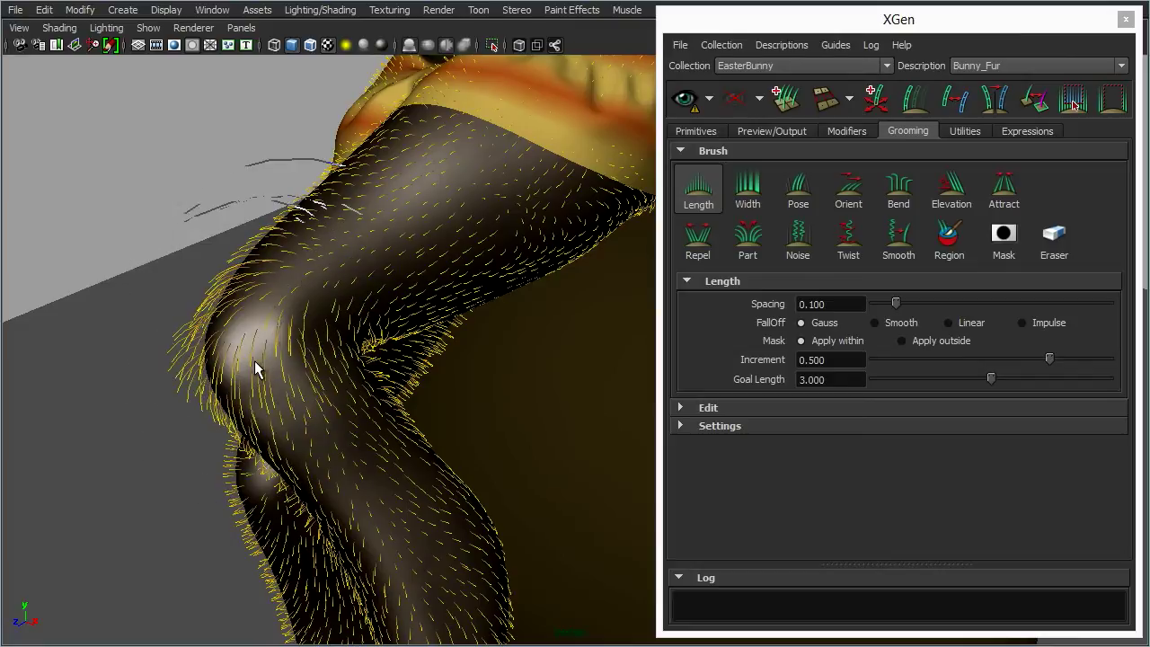
alt+drag(345, 373, 571, 310)
alt+middle_drag(530, 297, 351, 370)
alt+drag(351, 370, 377, 346)
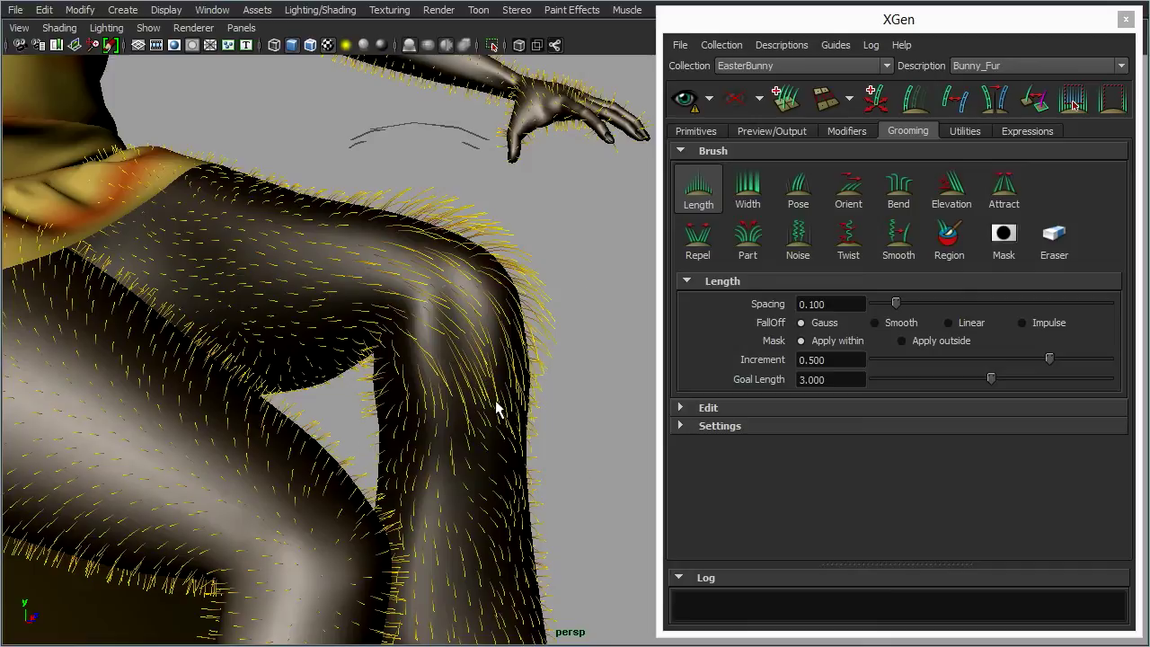
Extend the longer fur from the left knee up the thigh and down the upper calf
mouse_move(495, 400)
alt+mouse_down()
mouse_move(531, 406)
mouse_move(344, 462)
mouse_move(405, 390)
mouse_move(485, 390)
mouse_move(424, 301)
alt+mouse_up()
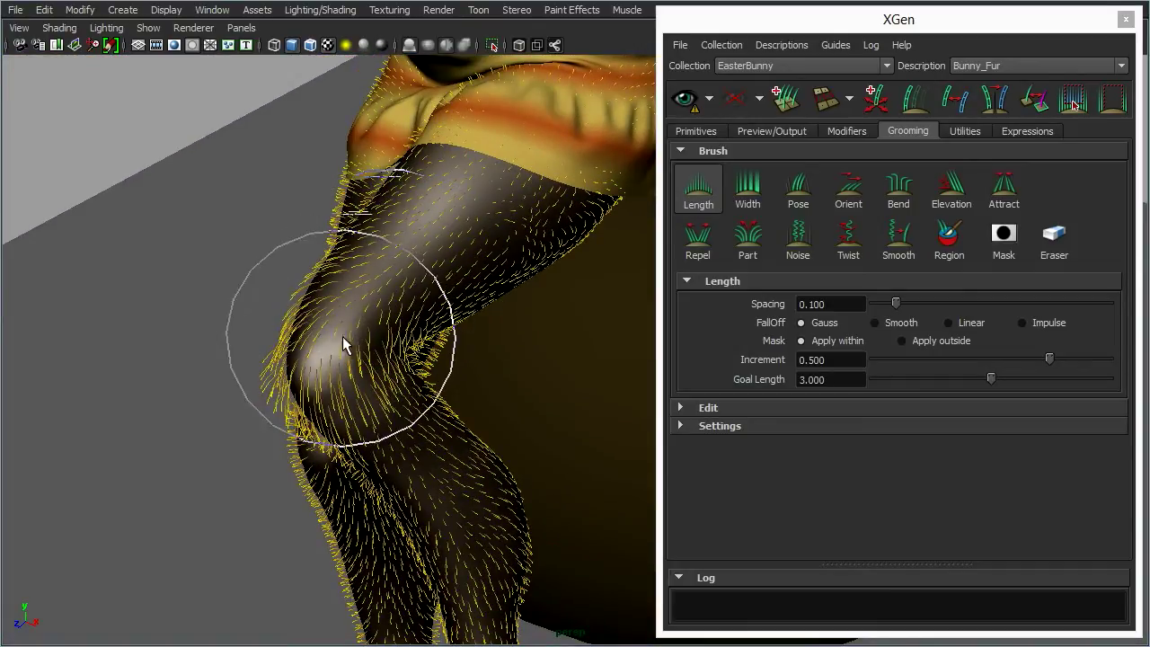
mouse_move(399, 220)
mouse_down()
mouse_move(372, 243)
mouse_move(415, 265)
mouse_up()
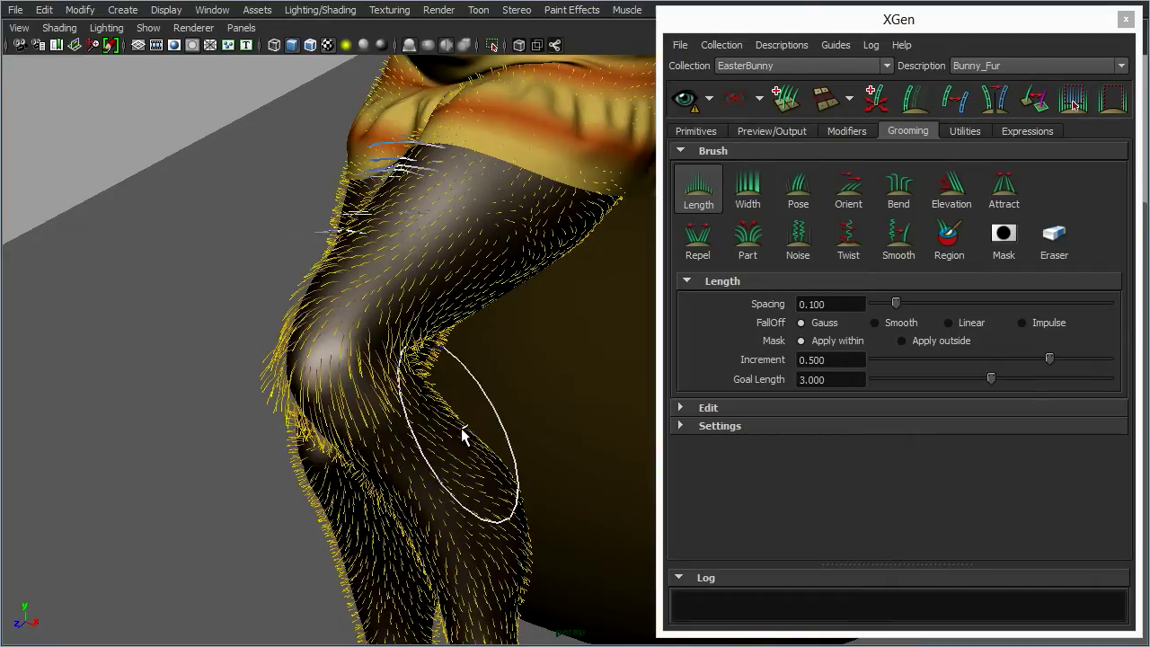
alt+drag(461, 428, 395, 351)
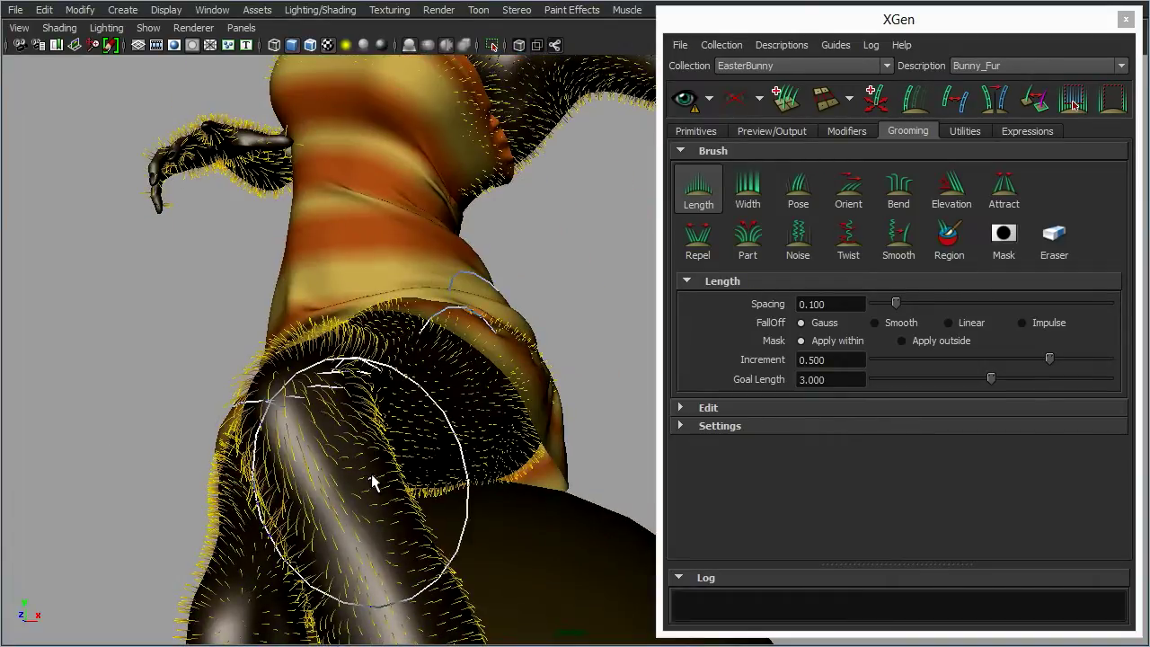
alt+drag(480, 452, 463, 432)
alt+drag(449, 266, 407, 305)
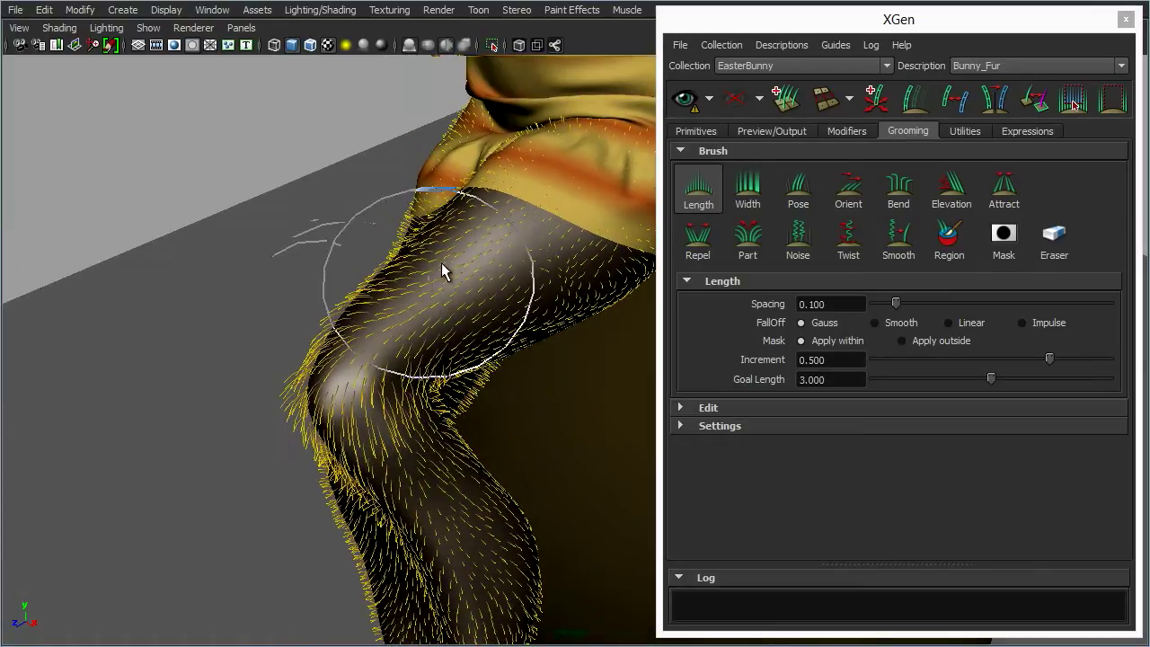
Even out the fur on the front of the left thigh with the Smooth brush
click(899, 244)
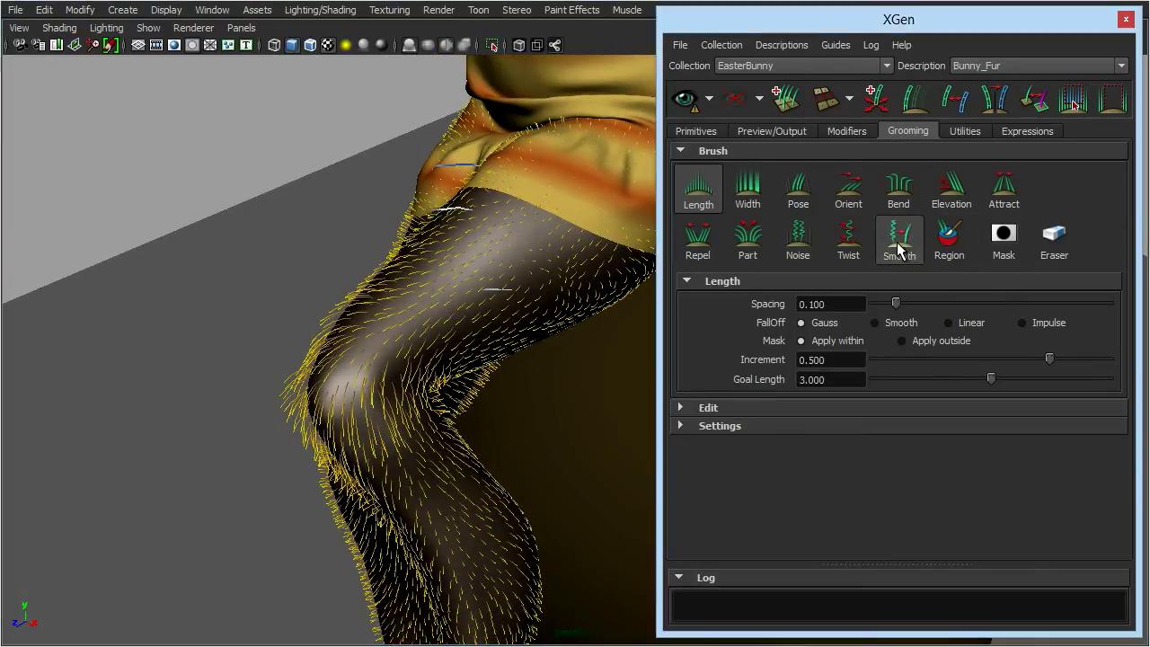
alt+drag(487, 270, 526, 300)
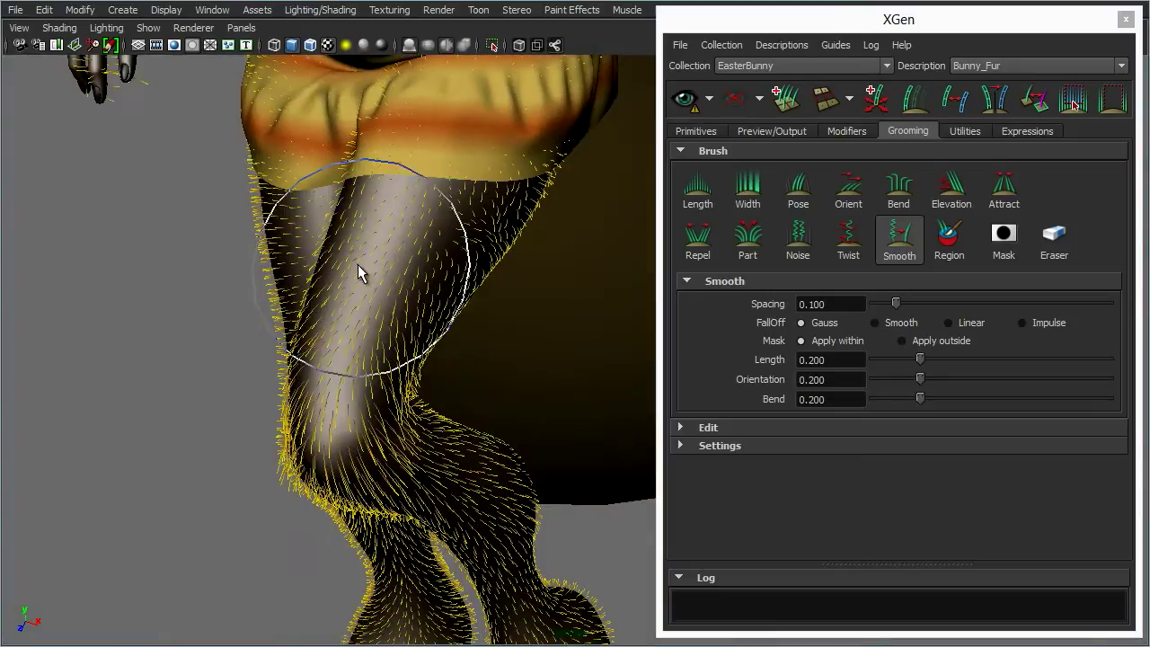
mouse_move(357, 265)
mouse_down()
mouse_move(352, 285)
mouse_move(388, 280)
mouse_move(424, 256)
mouse_move(342, 354)
mouse_up()
mouse_move(480, 411)
alt+mouse_down()
mouse_move(449, 367)
mouse_move(464, 385)
mouse_move(510, 262)
mouse_move(467, 244)
alt+mouse_up()
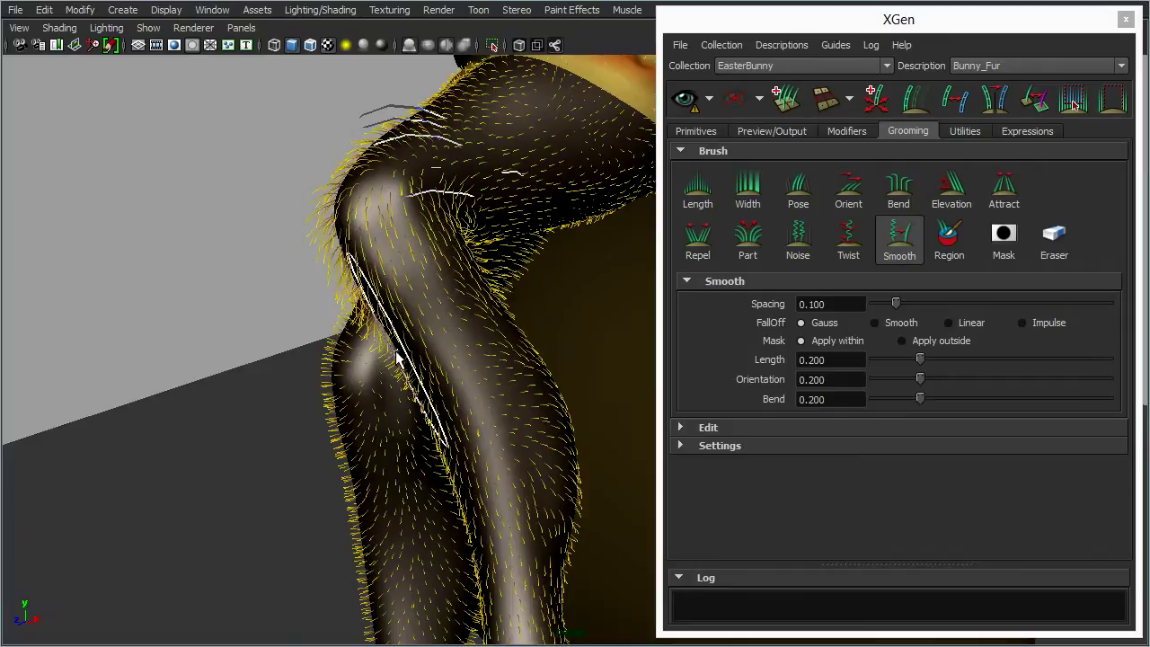
Smooth the fur around the left knee and down the shin, covering both outer and inner sides
mouse_move(400, 358)
alt+mouse_down()
mouse_move(521, 320)
mouse_move(521, 278)
mouse_move(426, 249)
mouse_move(389, 256)
mouse_move(427, 371)
mouse_move(470, 300)
mouse_move(506, 429)
mouse_move(506, 367)
mouse_move(549, 395)
mouse_move(521, 380)
mouse_move(392, 398)
mouse_move(441, 274)
alt+mouse_up()
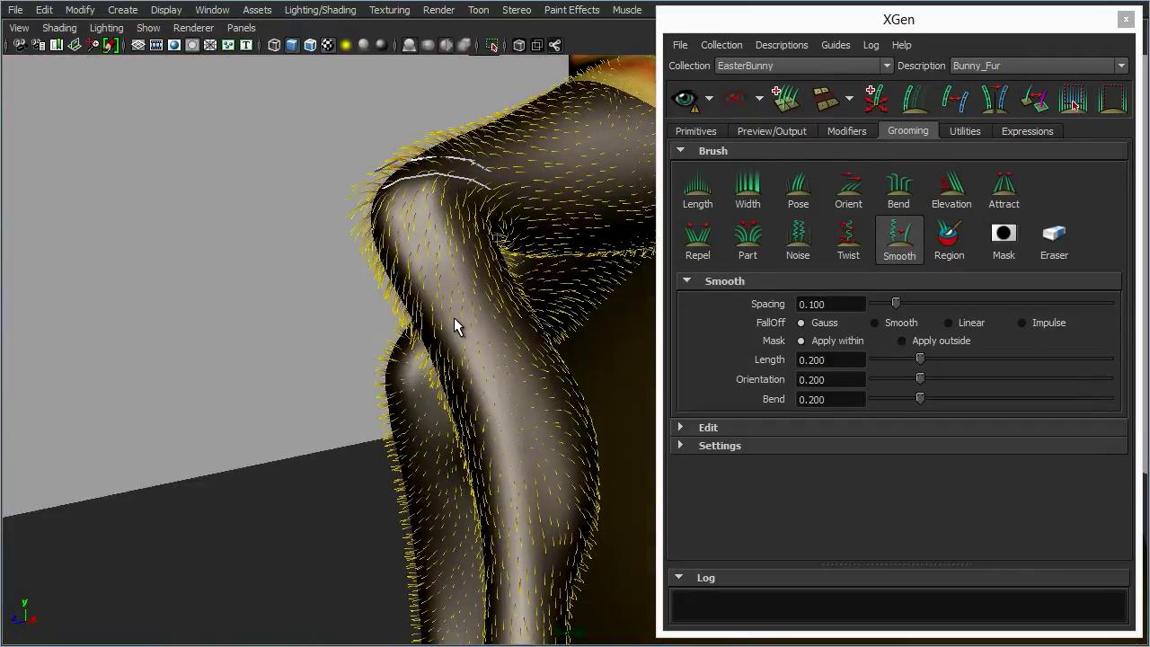
mouse_move(351, 355)
alt+mouse_down()
mouse_move(506, 333)
mouse_move(512, 294)
alt+mouse_up()
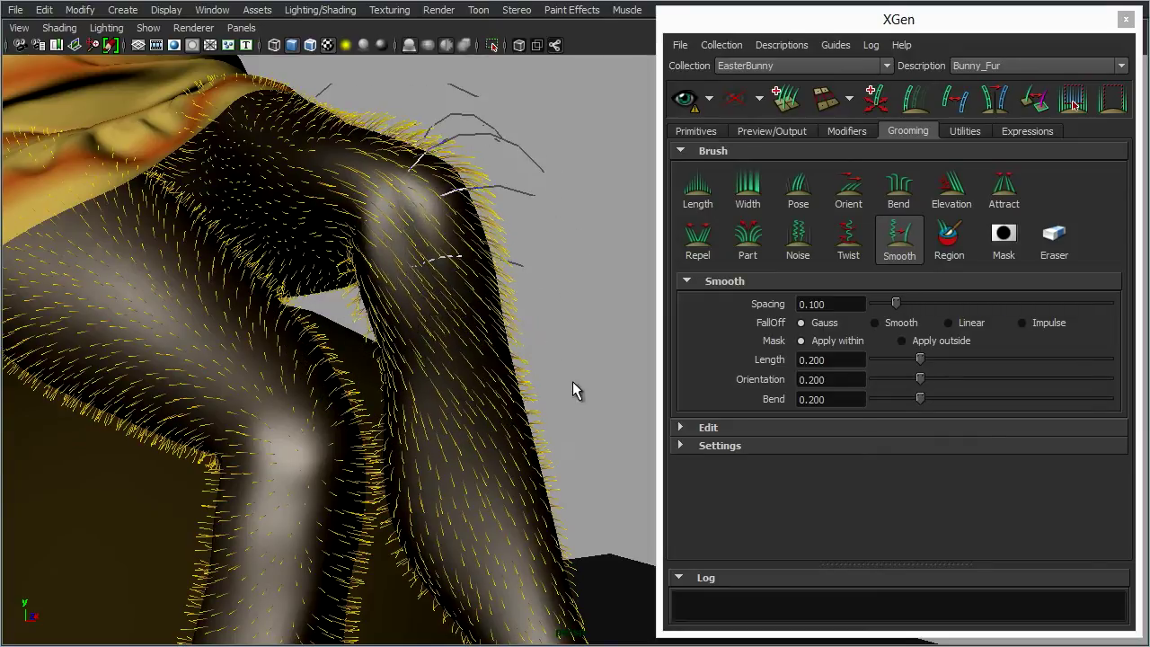
mouse_move(578, 402)
alt+mouse_down()
mouse_move(412, 427)
mouse_move(418, 231)
alt+mouse_up()
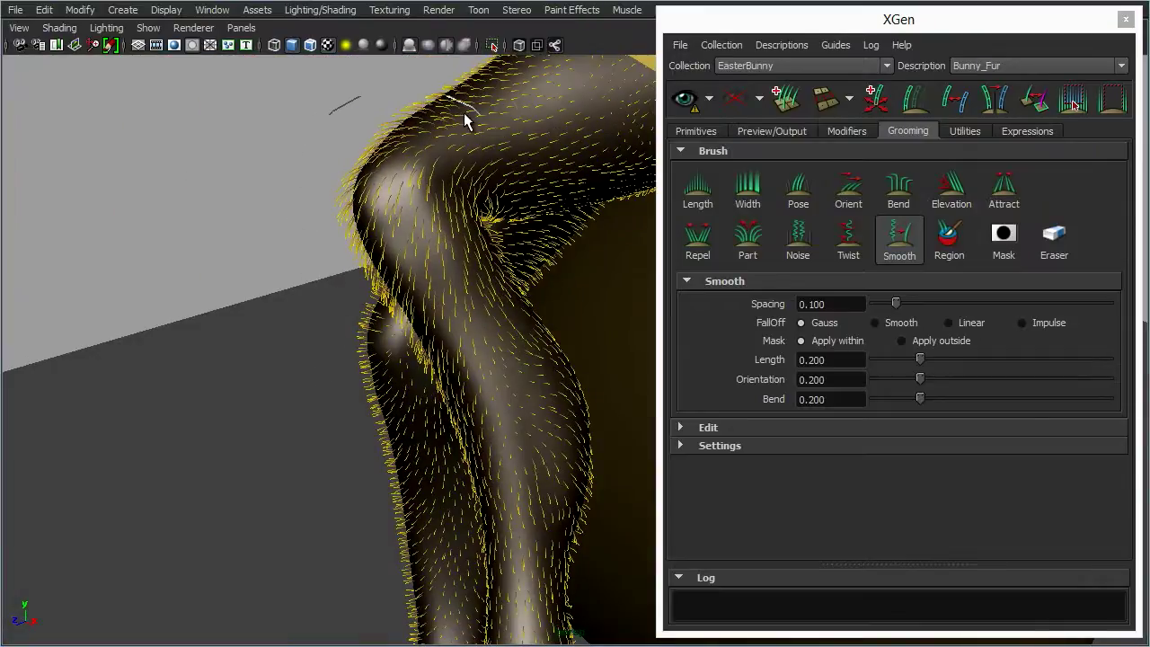
alt+middle_drag(511, 332, 452, 458)
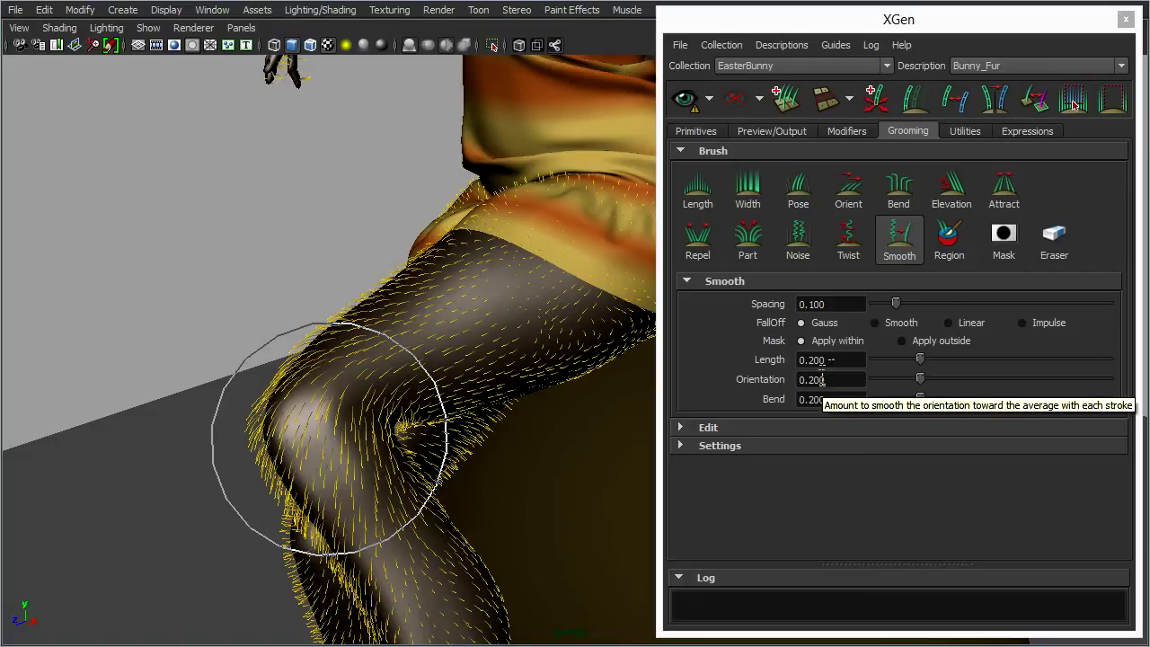
Smooth the fur on the outer left thigh and behind the knee with the Smooth brush
mouse_move(464, 405)
alt+mouse_down()
mouse_move(429, 419)
mouse_move(482, 428)
mouse_move(328, 404)
mouse_move(344, 393)
mouse_move(336, 406)
mouse_move(383, 493)
alt+mouse_up()
alt+drag(514, 447, 509, 478)
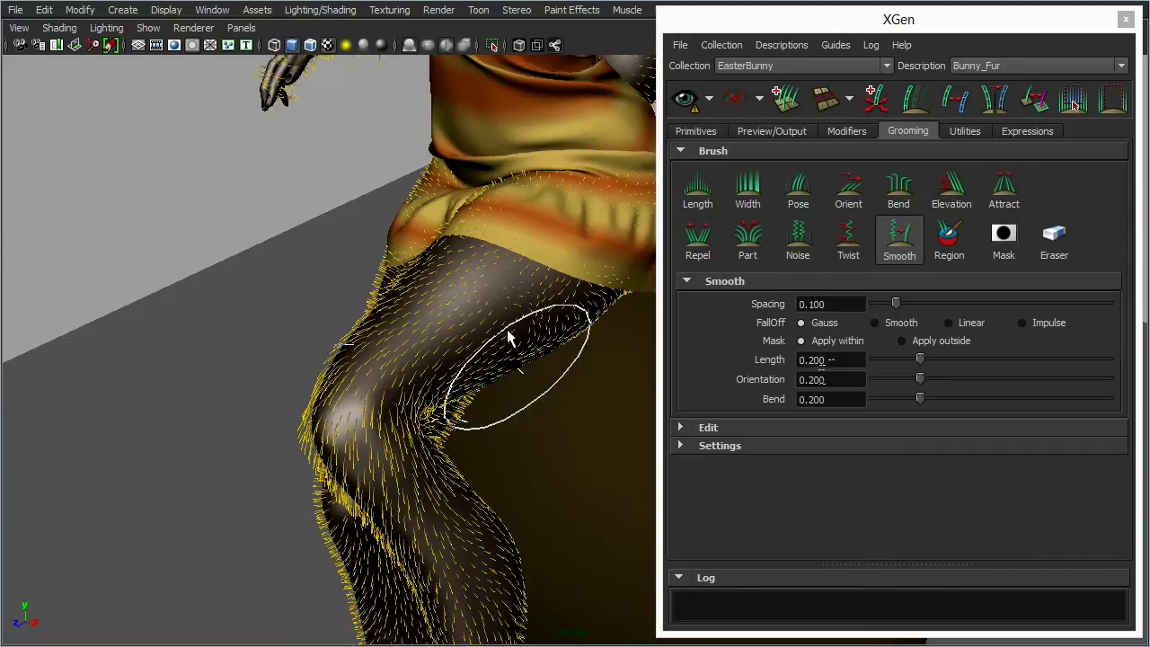
mouse_move(459, 439)
alt+middle_down()
mouse_move(446, 442)
mouse_move(443, 417)
alt+middle_up()
alt+right_drag(447, 410, 577, 404)
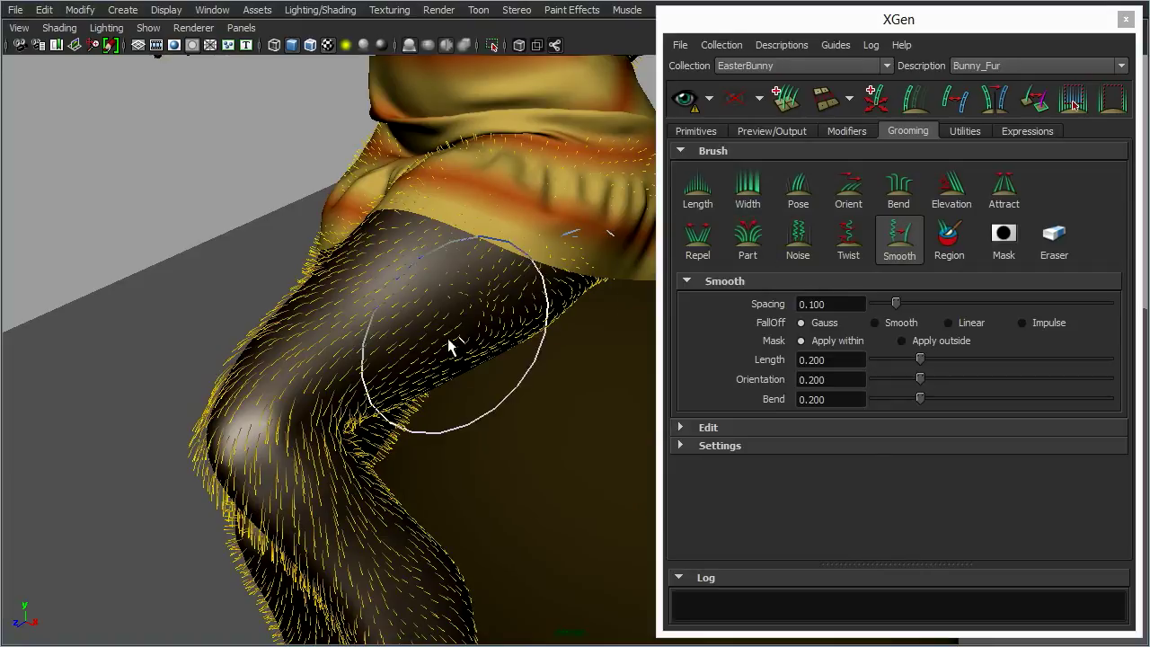
alt+middle_drag(448, 376, 473, 429)
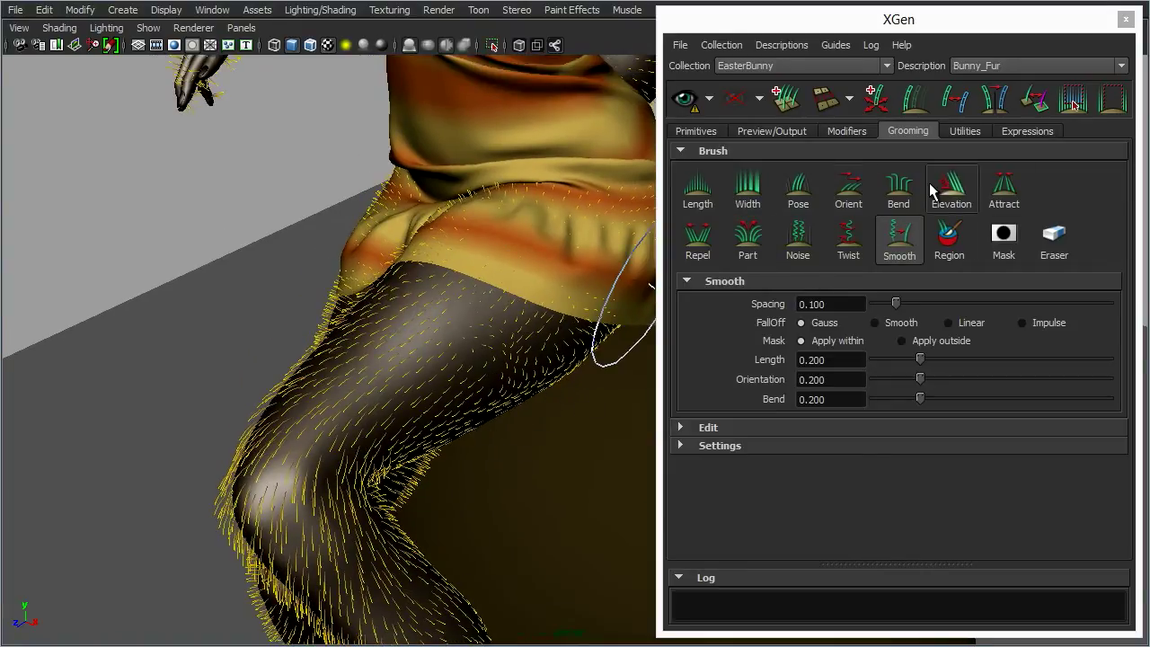
Switch to the Length brush for the fur around the skirt's hem above the left thigh
alt+drag(455, 409, 463, 404)
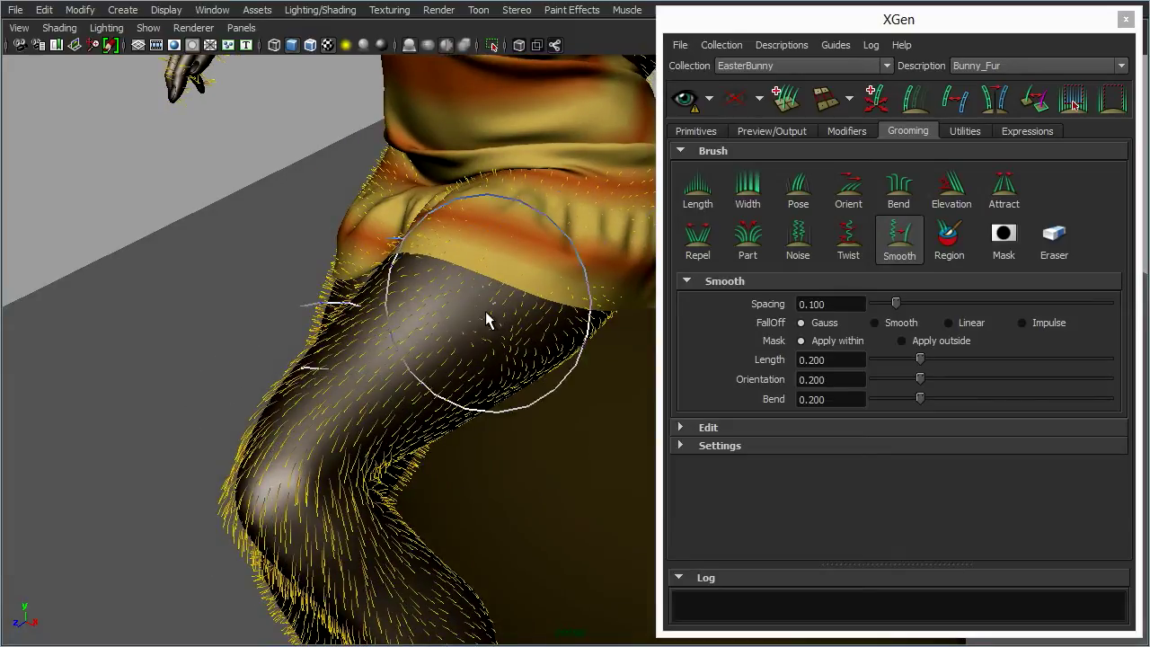
alt+drag(483, 328, 491, 360)
mouse_move(451, 419)
alt+middle_down()
mouse_move(411, 465)
mouse_move(364, 589)
alt+middle_up()
mouse_move(420, 524)
alt+mouse_down()
mouse_move(488, 441)
mouse_move(441, 416)
alt+mouse_up()
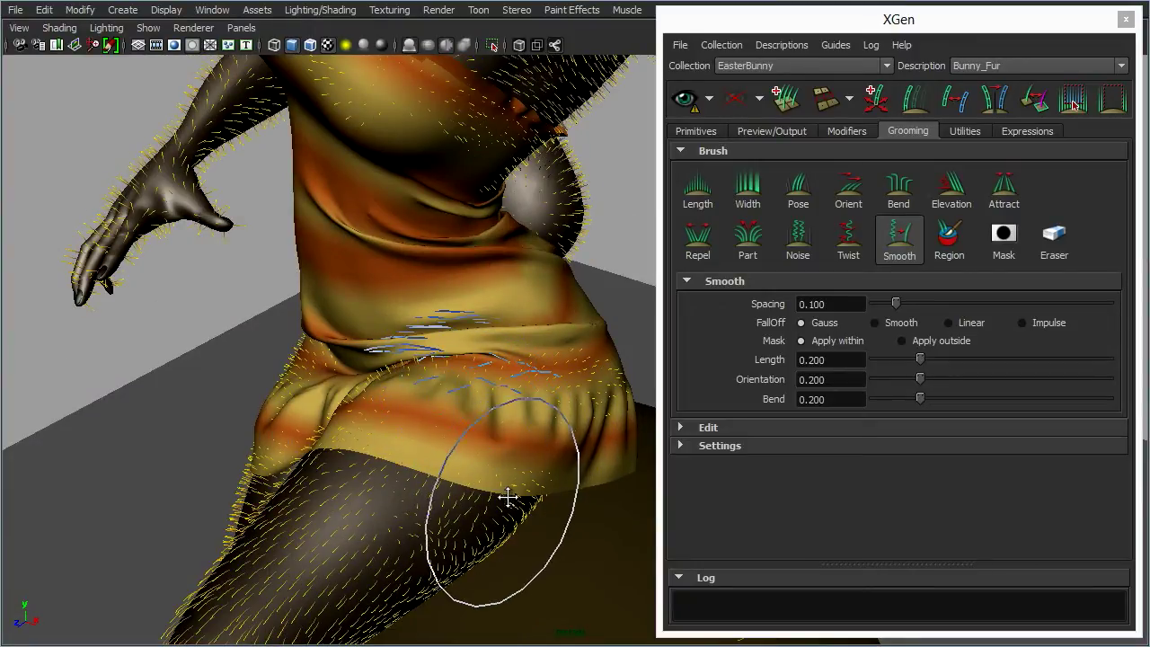
alt+drag(511, 490, 505, 413)
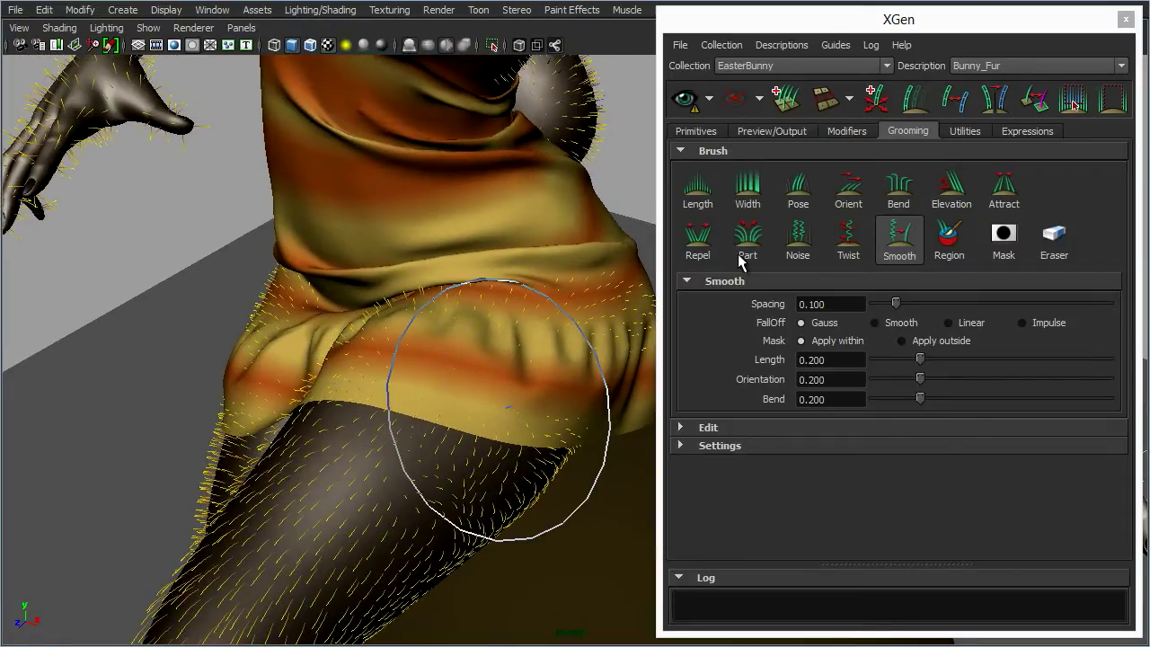
click(698, 189)
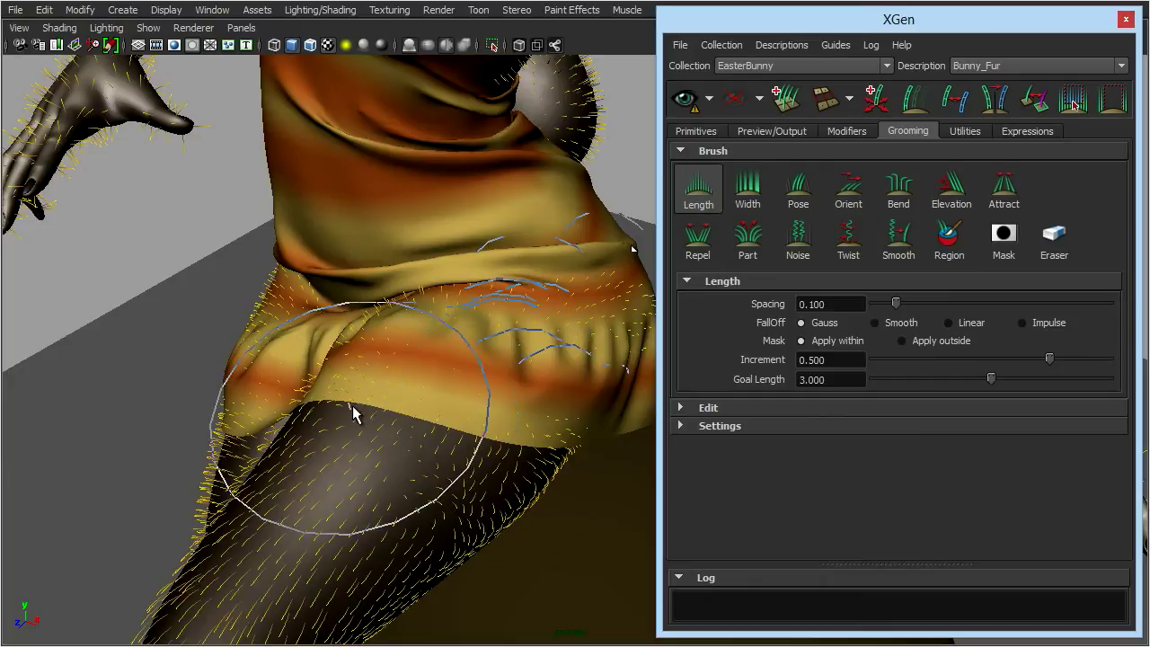
mouse_move(452, 400)
mouse_down()
mouse_move(501, 390)
mouse_move(508, 326)
mouse_move(516, 449)
mouse_move(548, 415)
mouse_move(561, 435)
mouse_up()
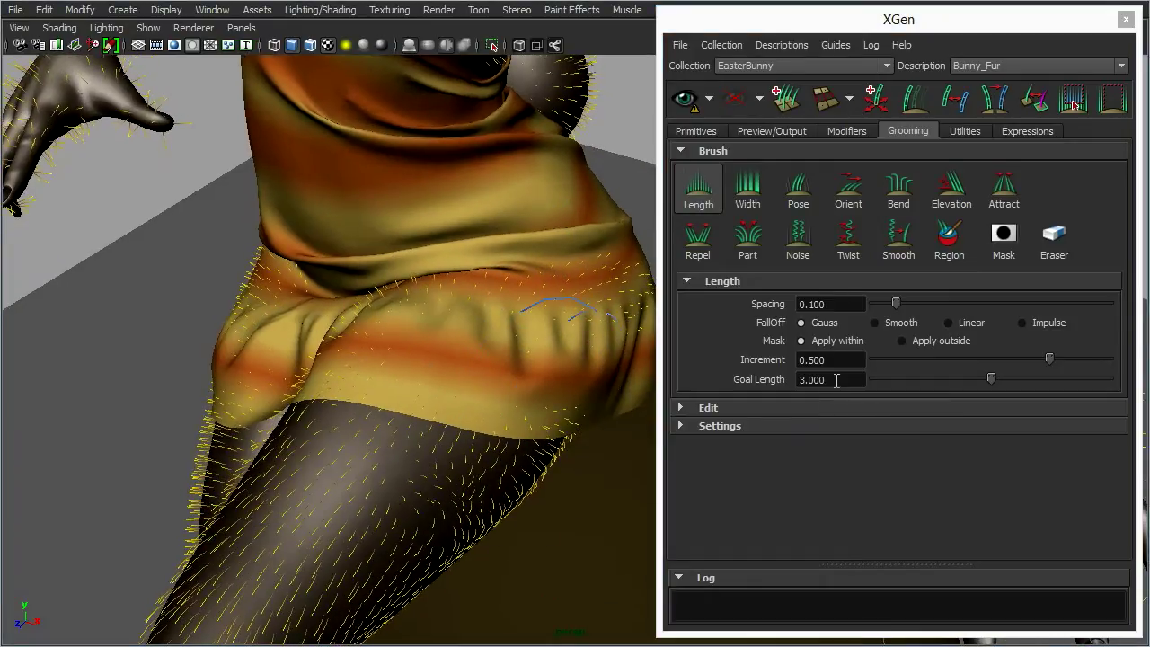
Reduce the brush size with the Eraser active and return to the Length brush
click(836, 380)
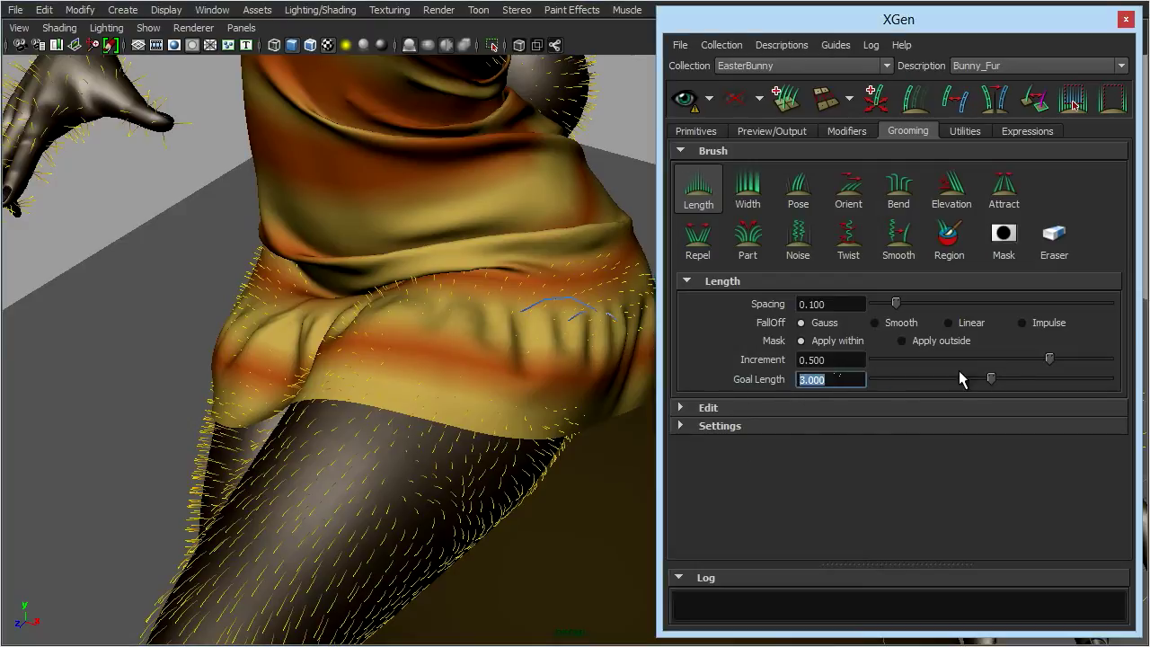
mouse_move(564, 444)
alt+mouse_down()
mouse_move(502, 388)
mouse_move(500, 409)
mouse_move(490, 404)
alt+mouse_up()
click(1054, 237)
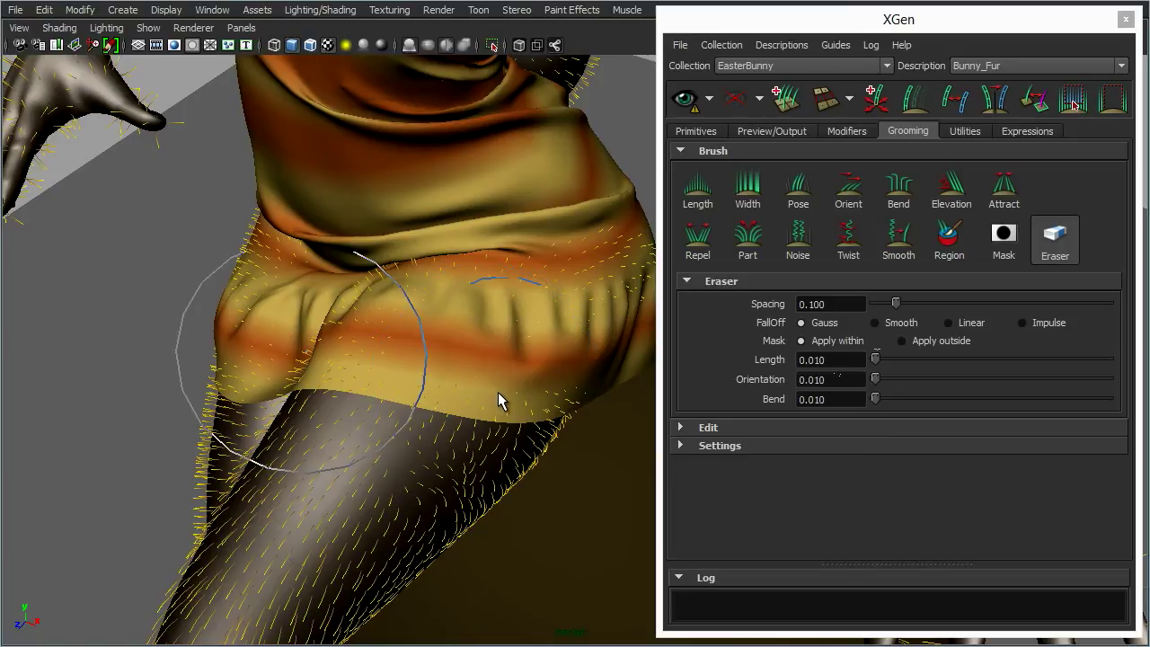
drag(374, 370, 285, 370)
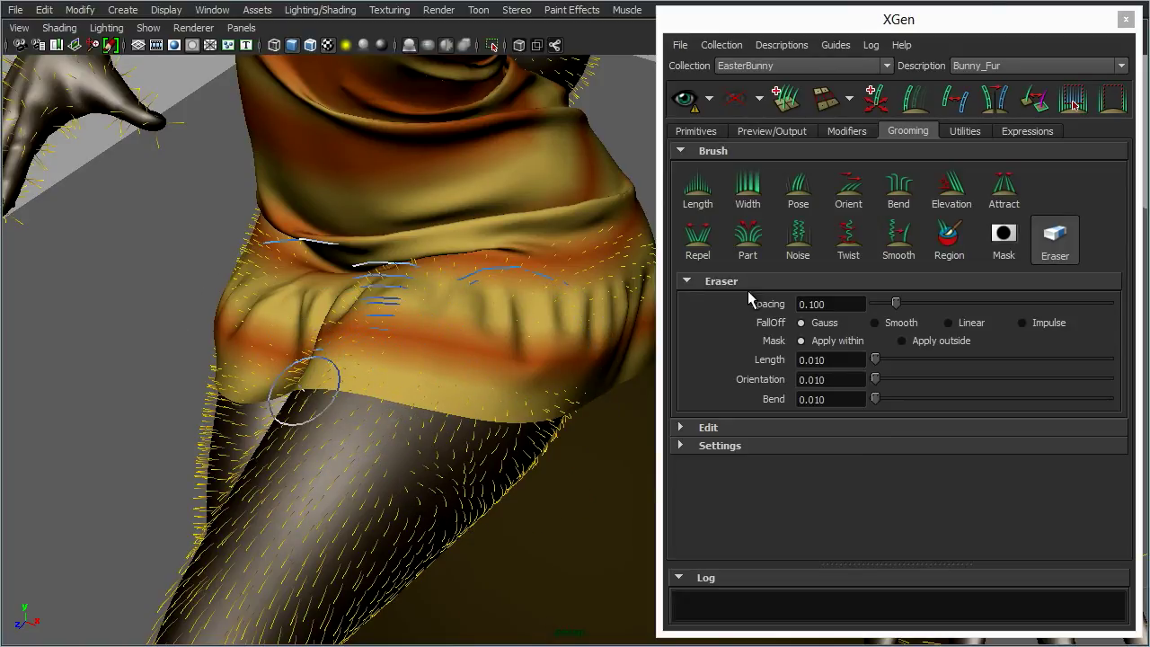
click(698, 189)
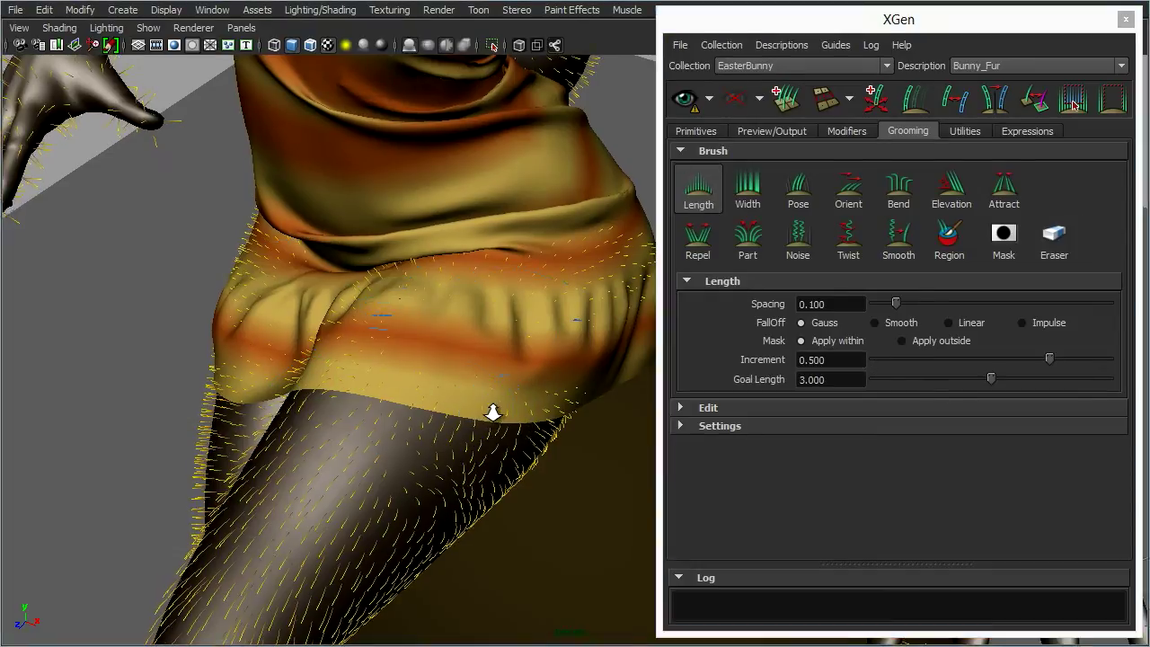
Set the Length brush's increment to -0.5 and its goal length to 0
mouse_move(495, 412)
alt+mouse_down()
mouse_move(511, 419)
mouse_move(475, 390)
alt+mouse_up()
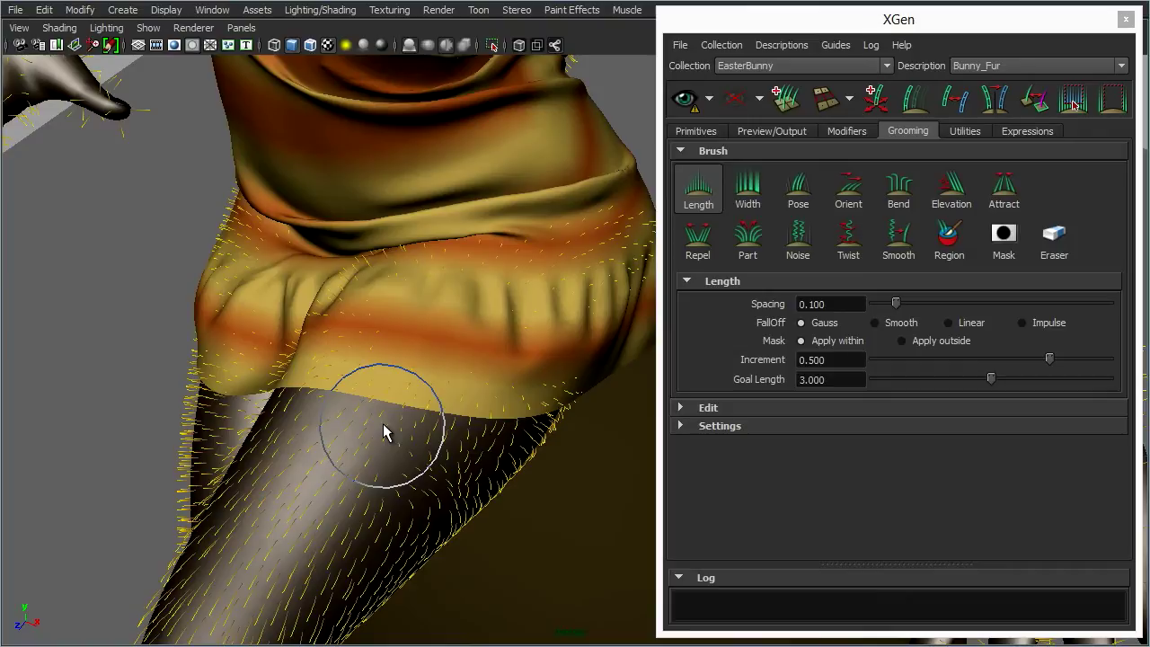
alt+drag(501, 367, 513, 377)
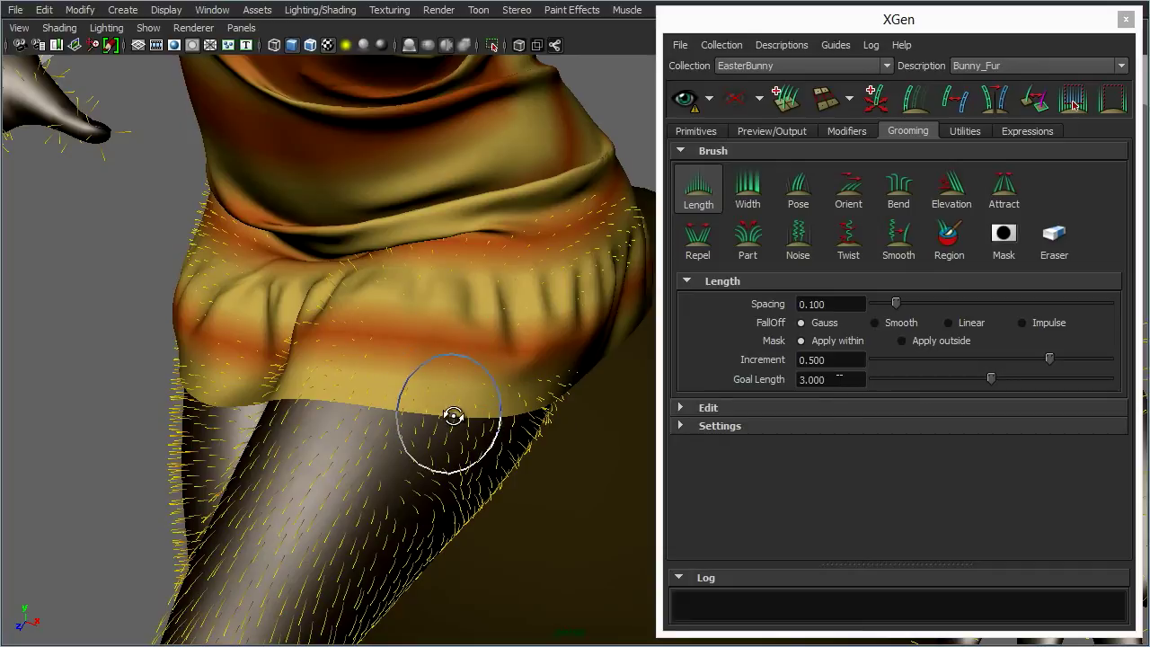
alt+drag(454, 416, 593, 375)
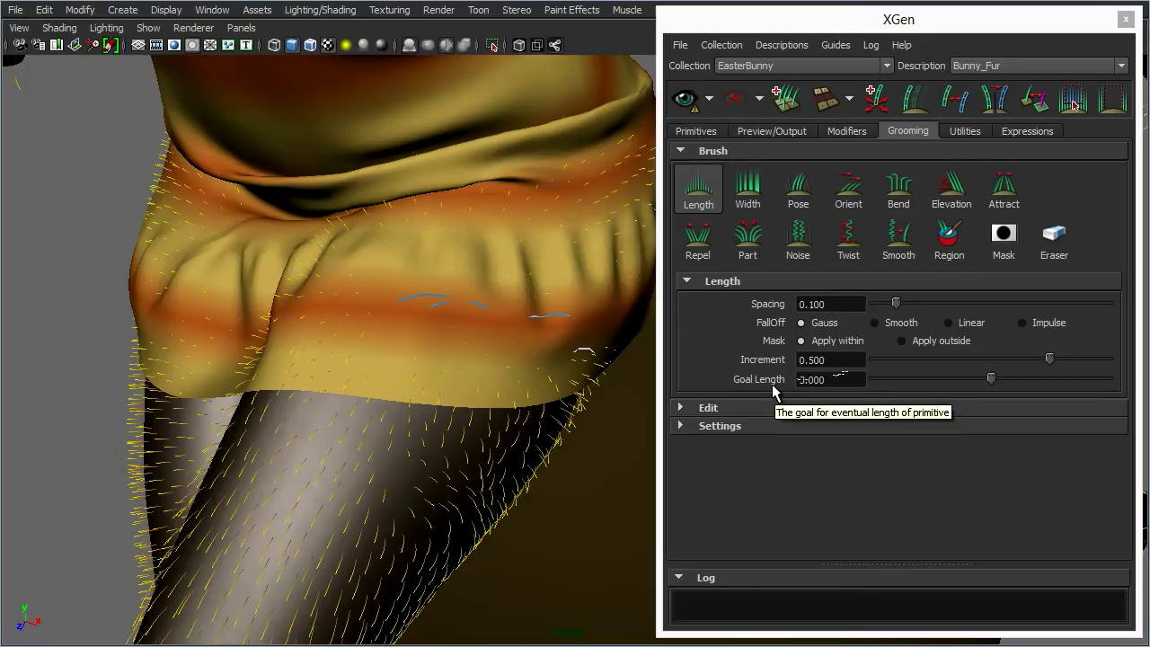
click(833, 359)
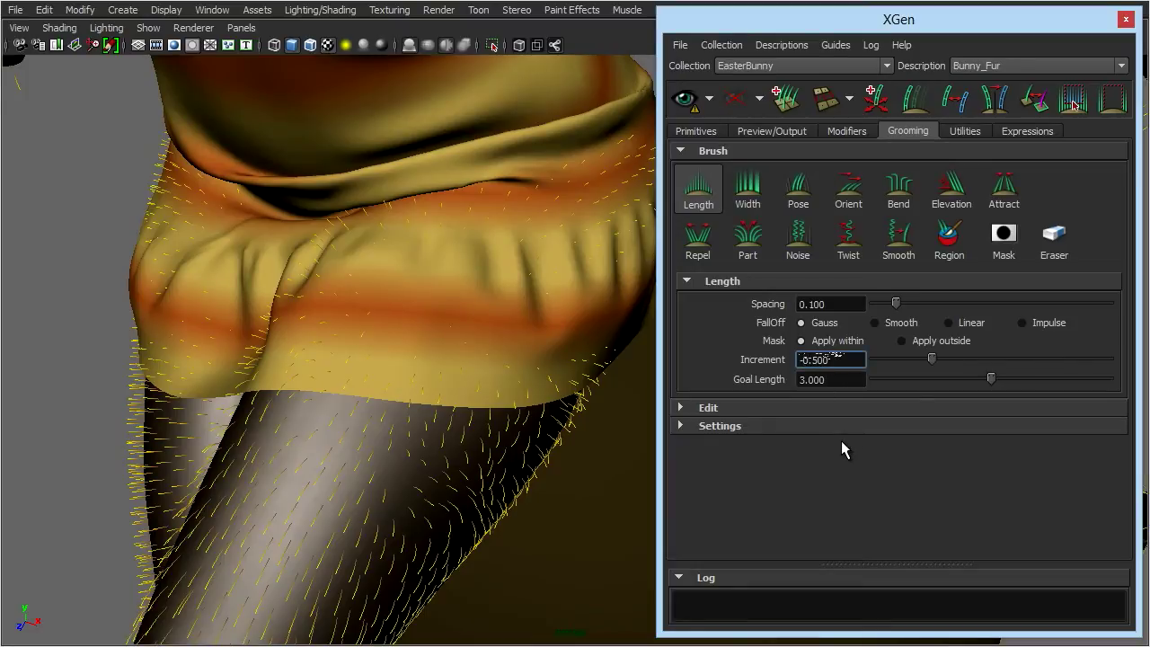
alt+drag(549, 420, 497, 390)
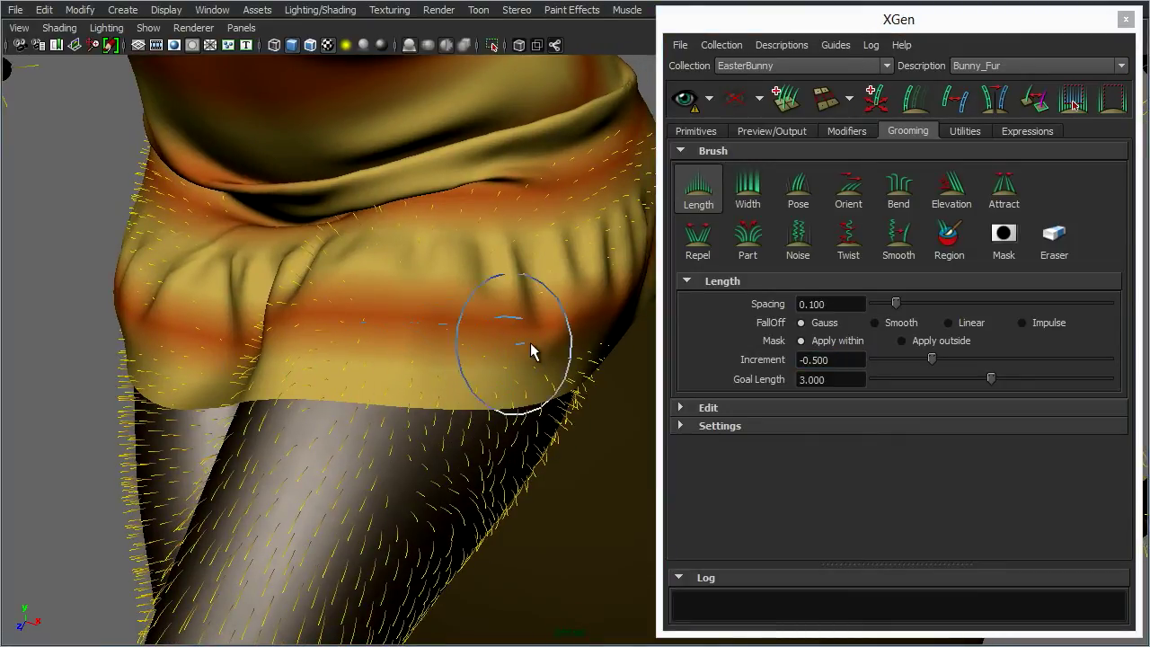
alt+drag(548, 460, 448, 340)
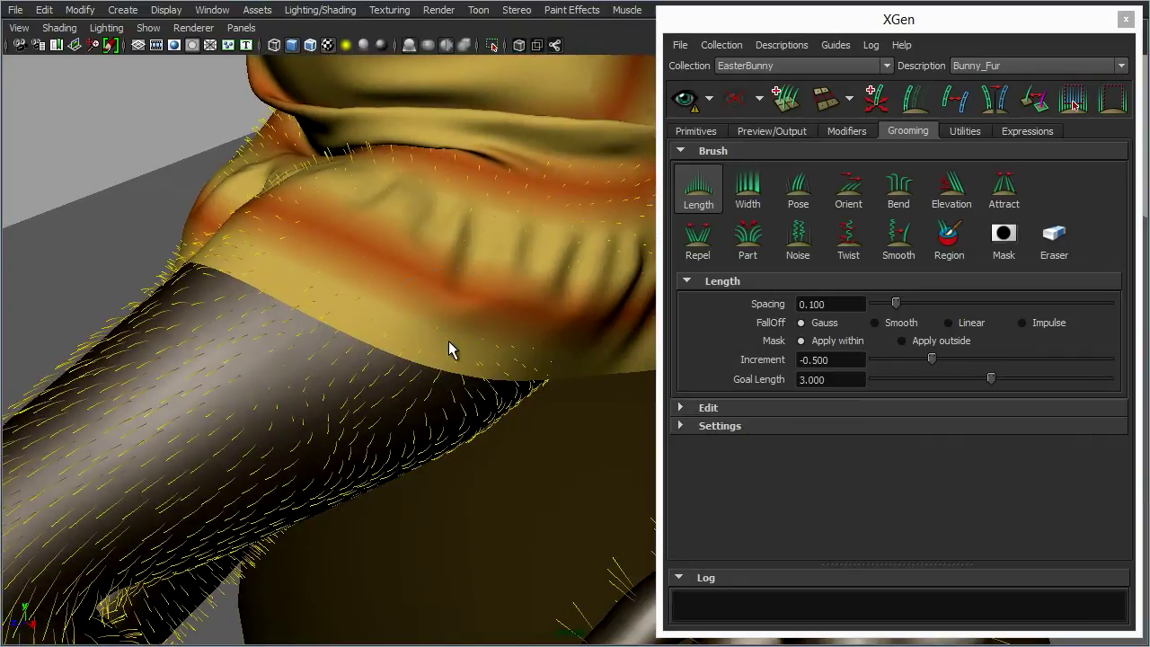
click(840, 379)
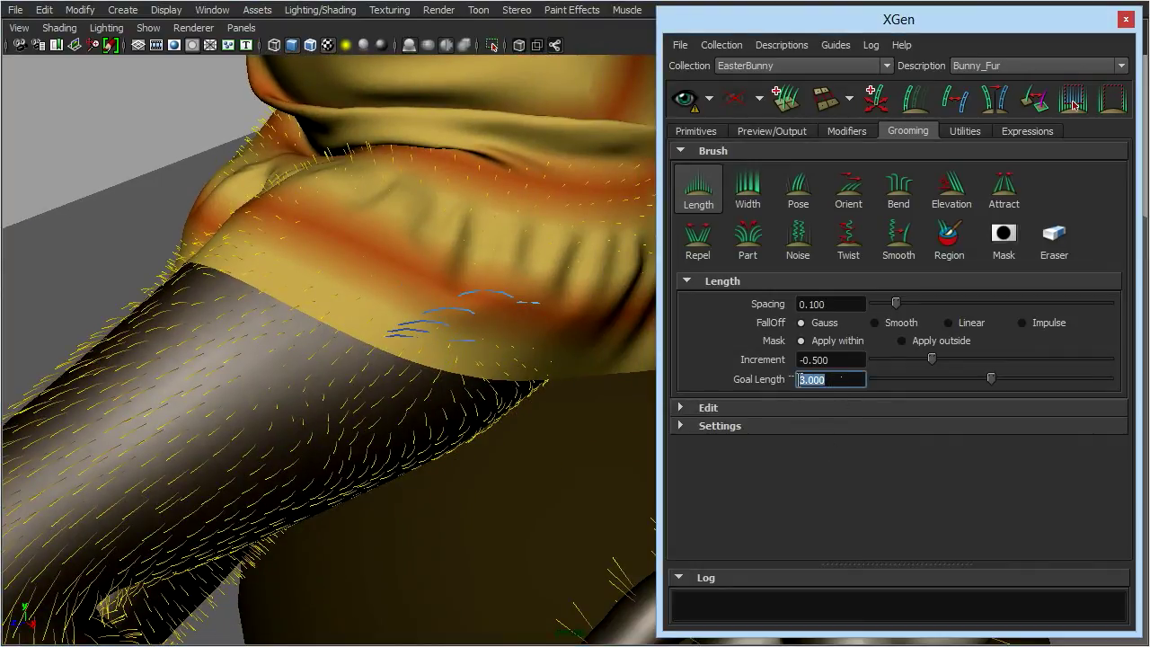
text(0)
key(Return)
Shorten the fur poking through the skirt with the Length brush, covering the front, the side and the hem
mouse_move(454, 362)
alt+mouse_down()
mouse_move(552, 460)
mouse_move(557, 452)
mouse_move(514, 458)
alt+mouse_up()
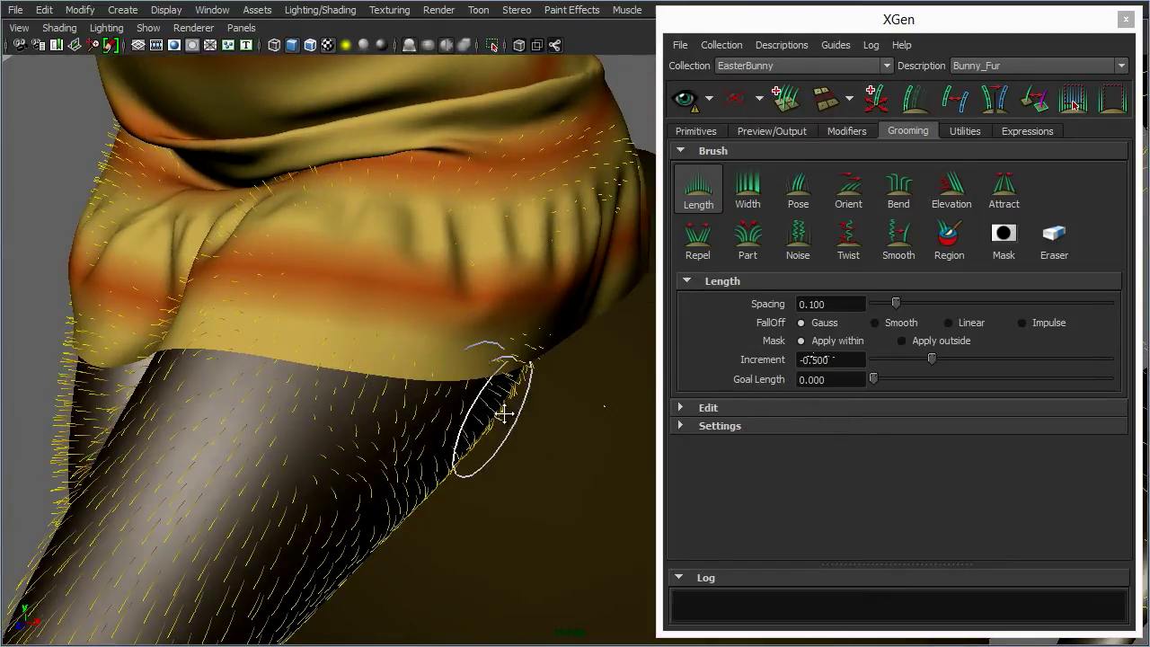
alt+middle_drag(504, 410, 548, 399)
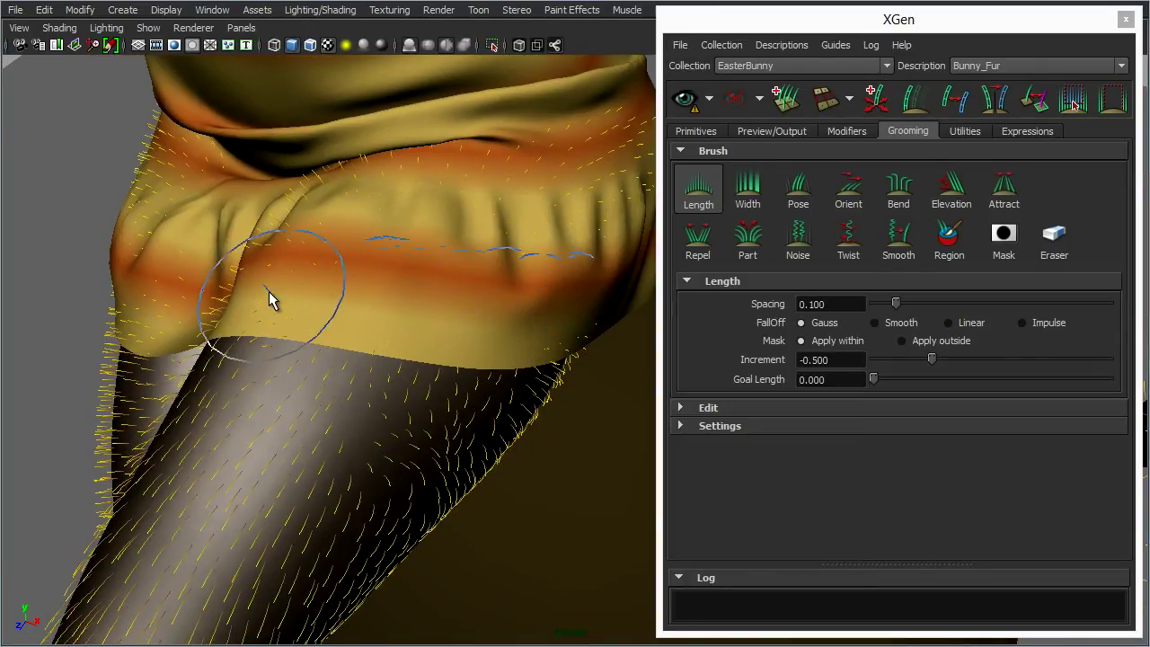
alt+drag(410, 403, 569, 297)
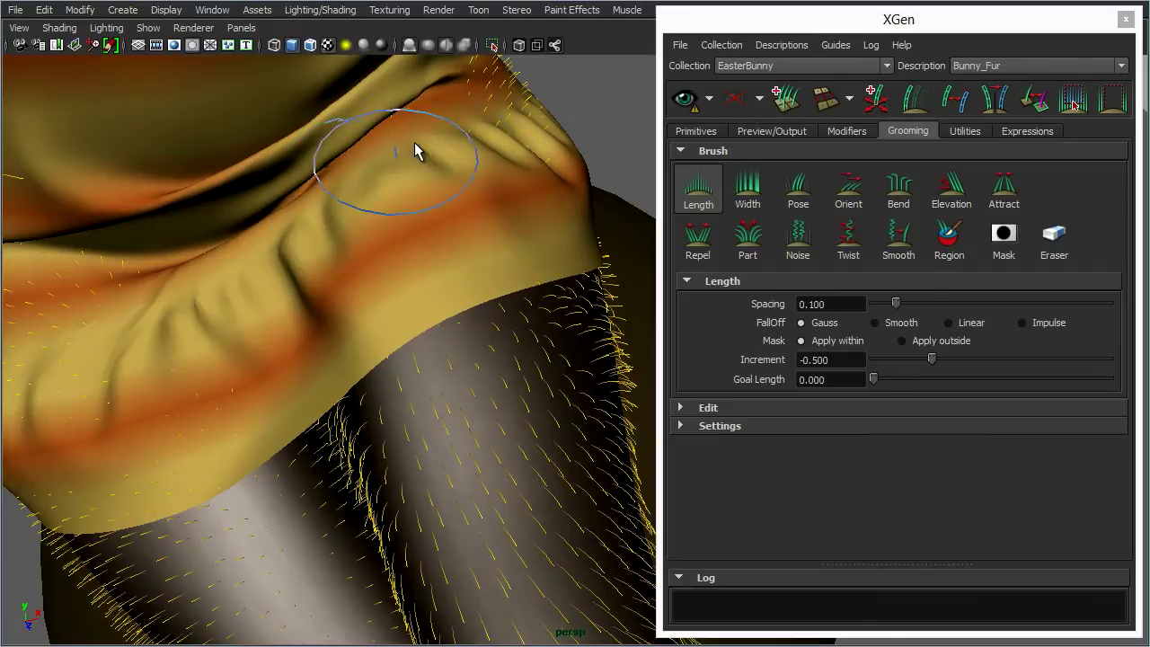
mouse_move(587, 375)
alt+mouse_down()
mouse_move(454, 390)
mouse_move(441, 364)
alt+mouse_up()
alt+middle_drag(441, 365, 337, 355)
mouse_move(516, 387)
alt+mouse_down()
mouse_move(495, 313)
mouse_move(511, 290)
mouse_move(499, 280)
alt+mouse_up()
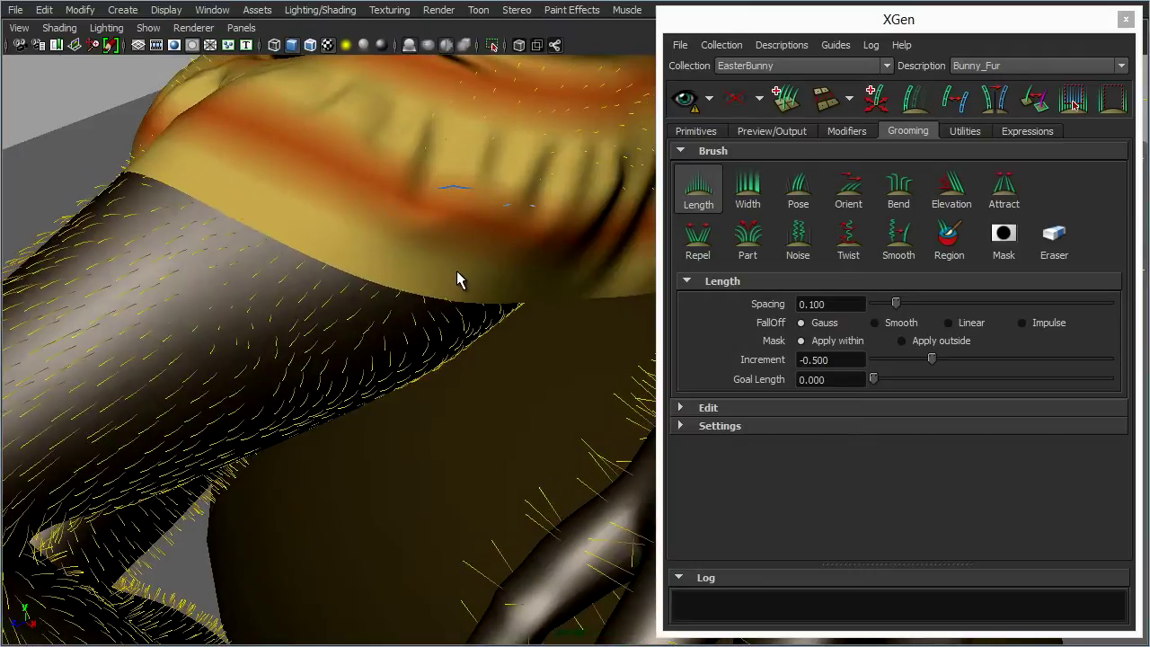
alt+middle_drag(477, 267, 506, 284)
alt+drag(506, 284, 491, 347)
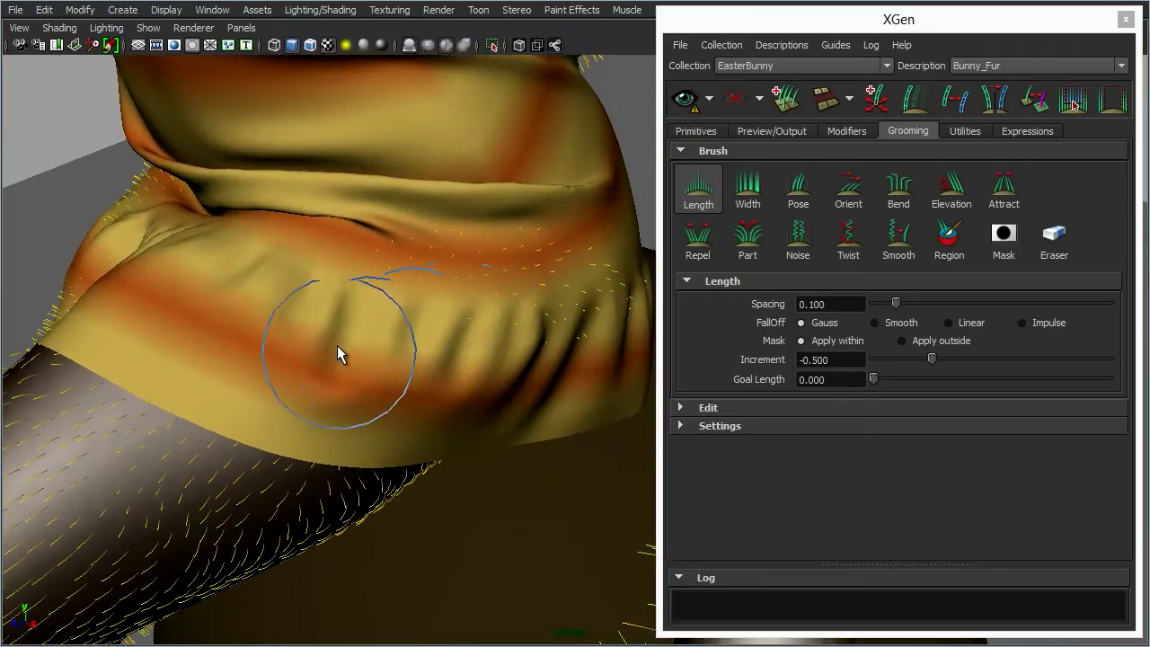
mouse_move(498, 271)
mouse_down()
mouse_move(562, 295)
mouse_move(394, 231)
mouse_up()
alt+right_drag(459, 380, 410, 409)
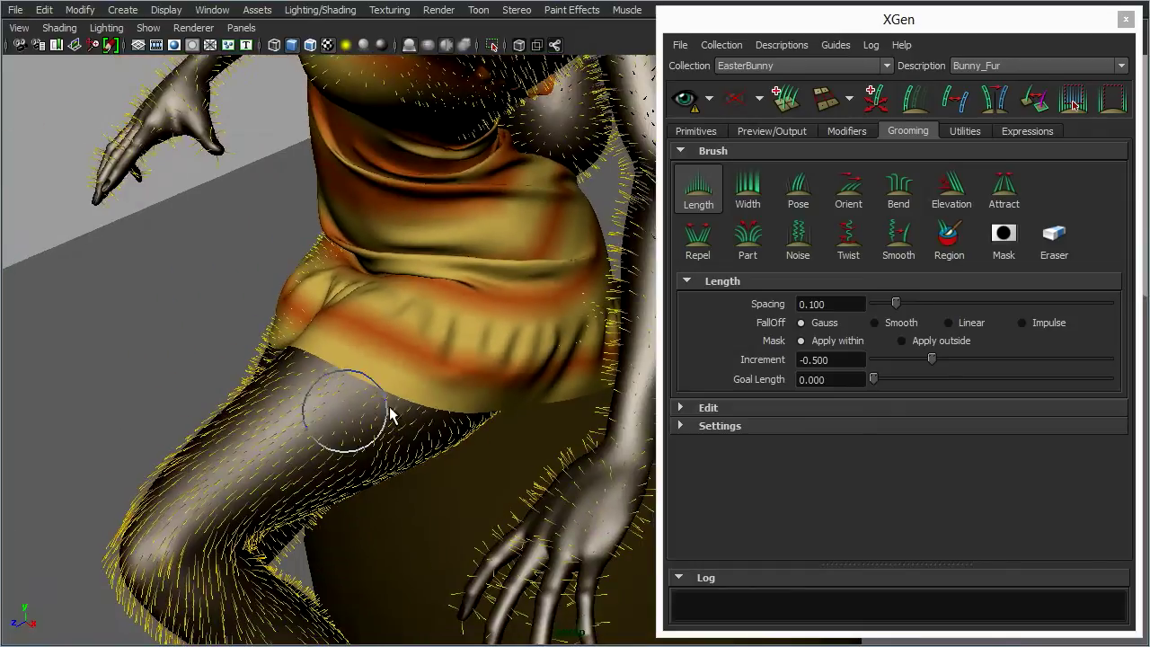
Shorten the fur poking through the chest area of the dress with the Length brush
alt+drag(411, 409, 455, 319)
alt+middle_drag(455, 319, 502, 450)
mouse_move(501, 456)
alt+mouse_down()
mouse_move(513, 385)
mouse_move(570, 380)
mouse_move(501, 416)
mouse_move(508, 386)
mouse_move(544, 398)
mouse_move(398, 351)
alt+mouse_up()
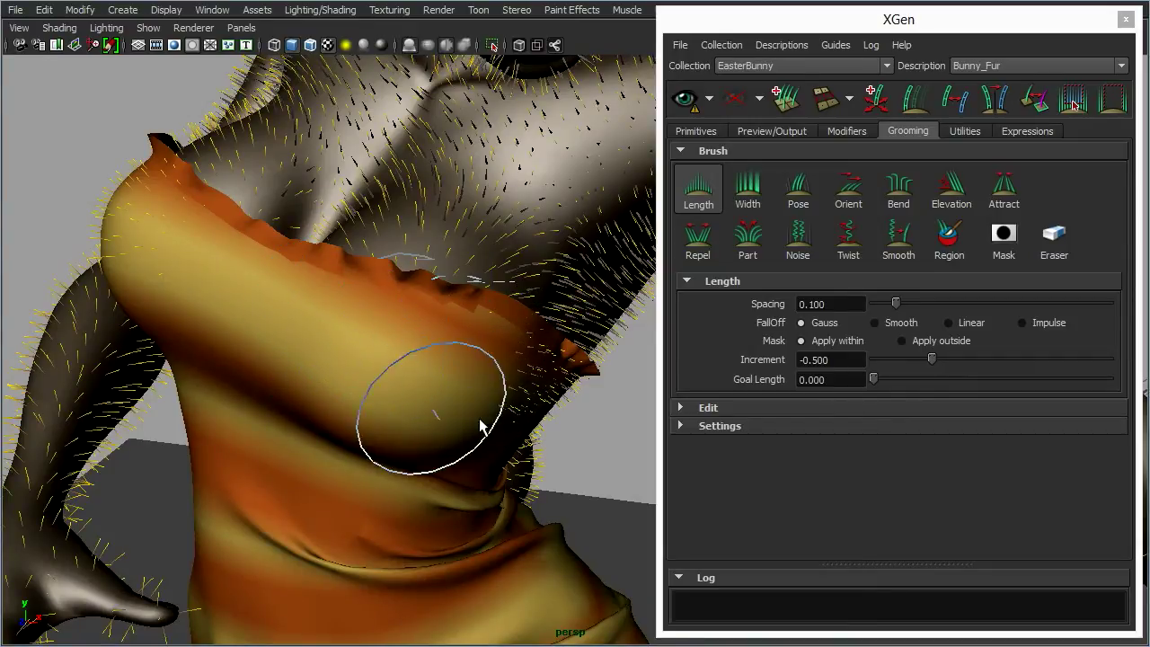
mouse_move(411, 411)
alt+mouse_down()
mouse_move(505, 441)
mouse_move(452, 382)
alt+mouse_up()
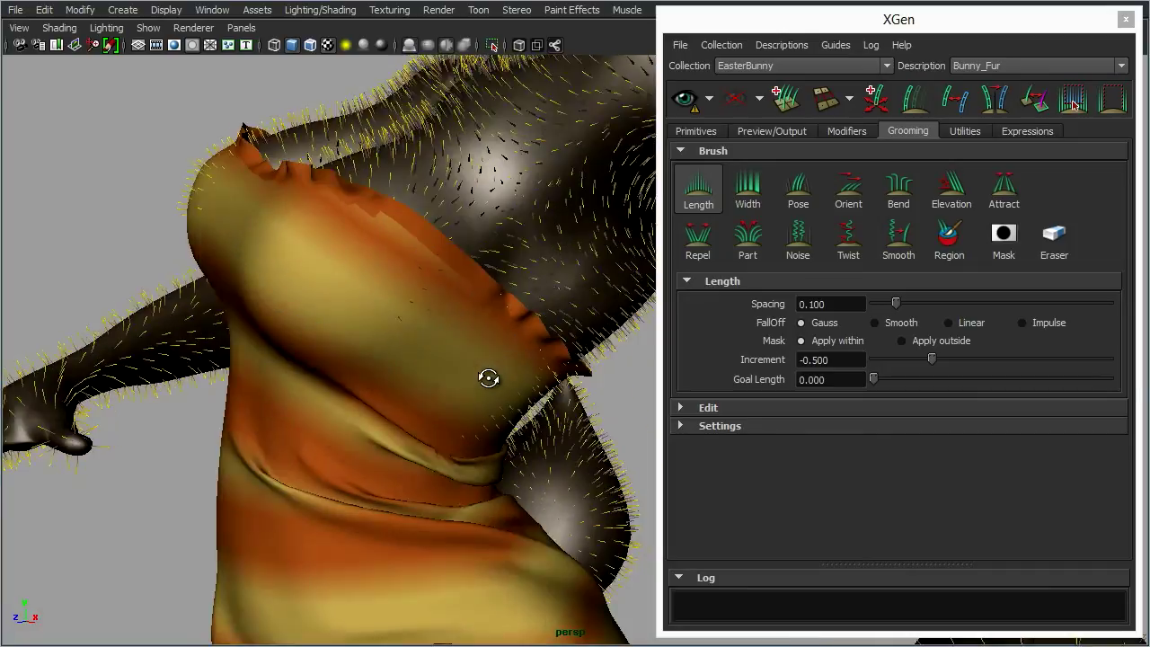
alt+drag(493, 377, 483, 361)
drag(438, 273, 486, 352)
alt+right_drag(557, 389, 480, 404)
alt+middle_drag(479, 403, 517, 416)
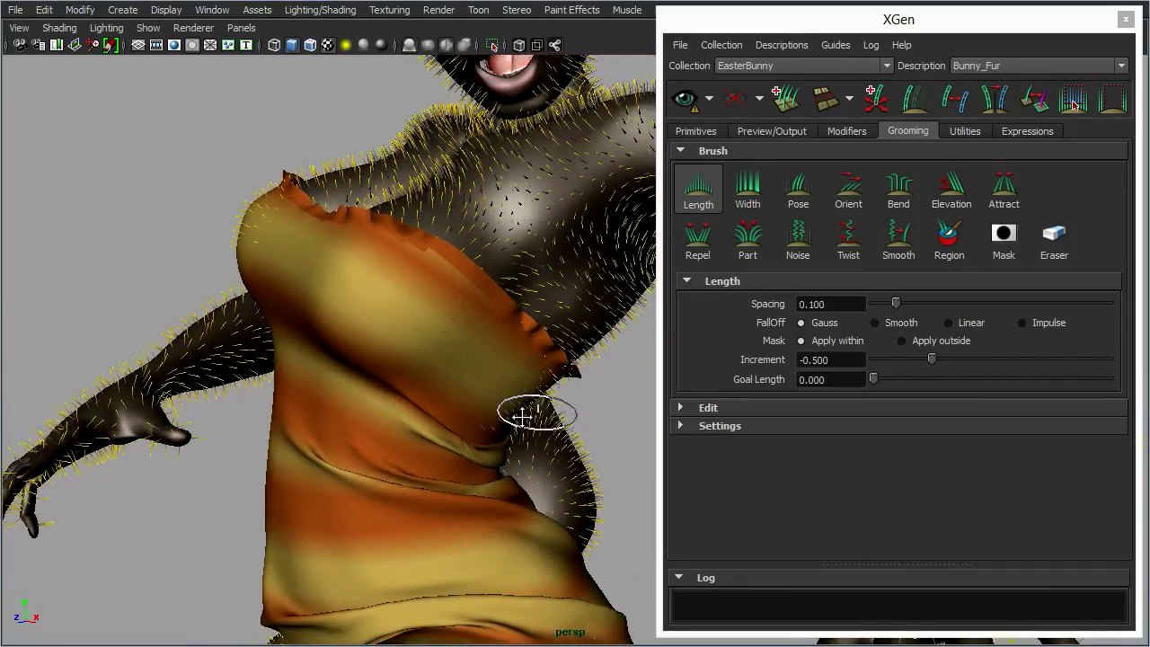
mouse_move(516, 415)
alt+mouse_down()
mouse_move(544, 403)
mouse_move(278, 454)
mouse_move(505, 441)
mouse_move(500, 338)
mouse_move(432, 346)
mouse_move(527, 326)
mouse_move(665, 359)
alt+mouse_up()
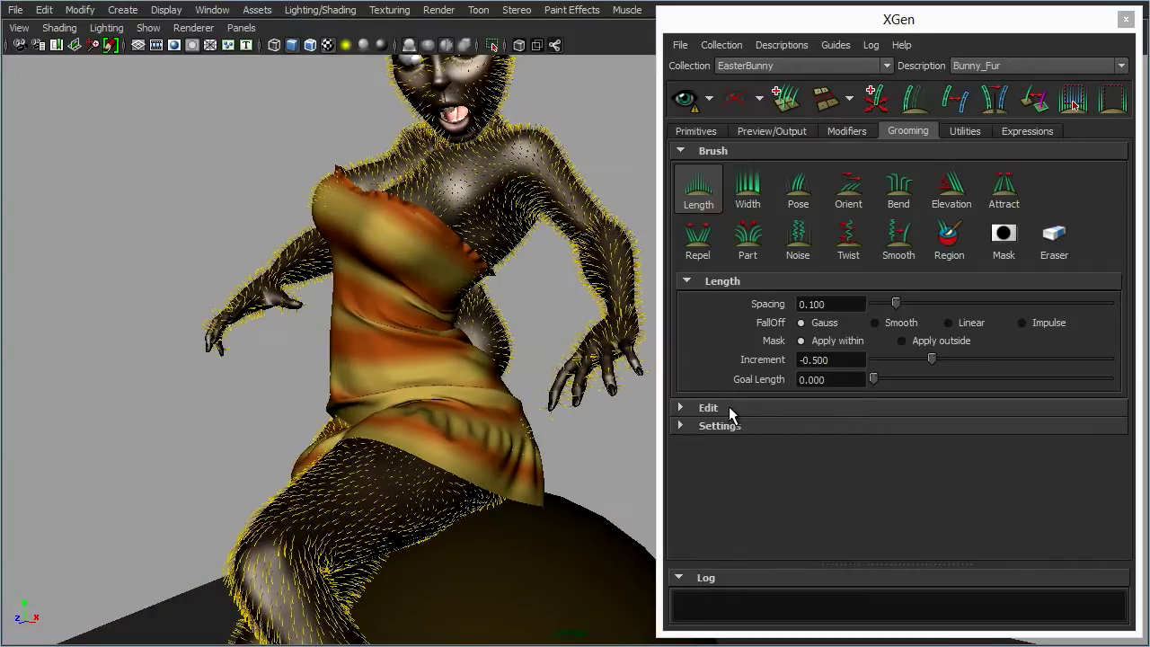
Update the XGen preview and inspect the groomed fur on the left thigh, knee and calf
click(687, 100)
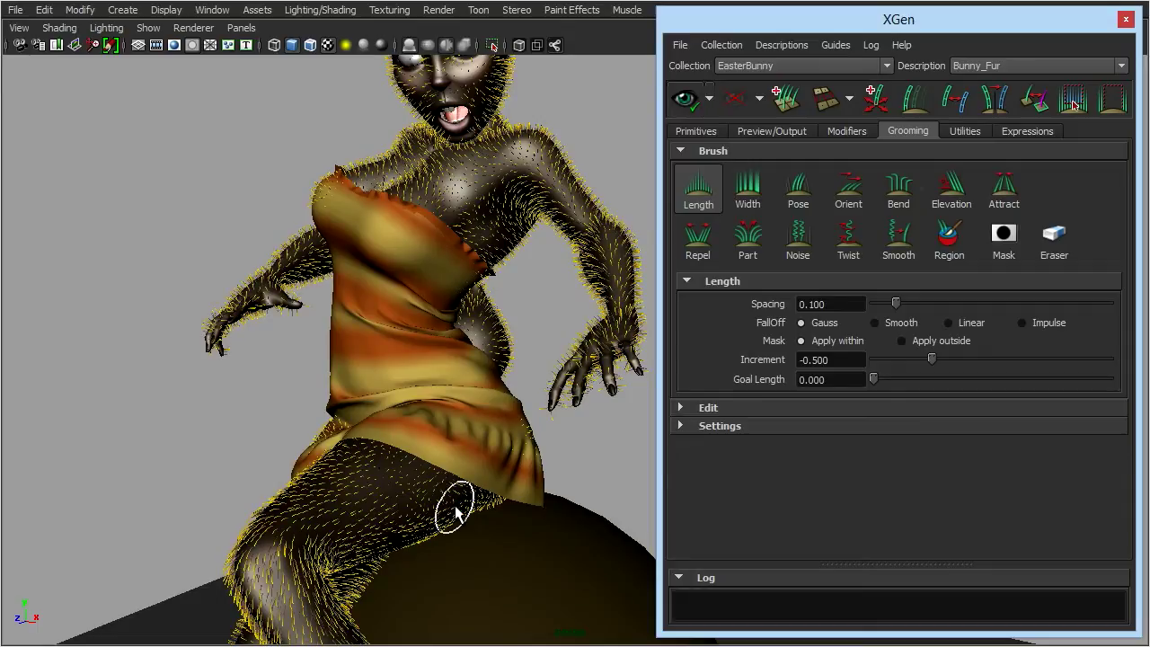
alt+middle_drag(451, 498, 519, 307)
alt+right_drag(402, 358, 608, 338)
alt+middle_drag(451, 422, 495, 453)
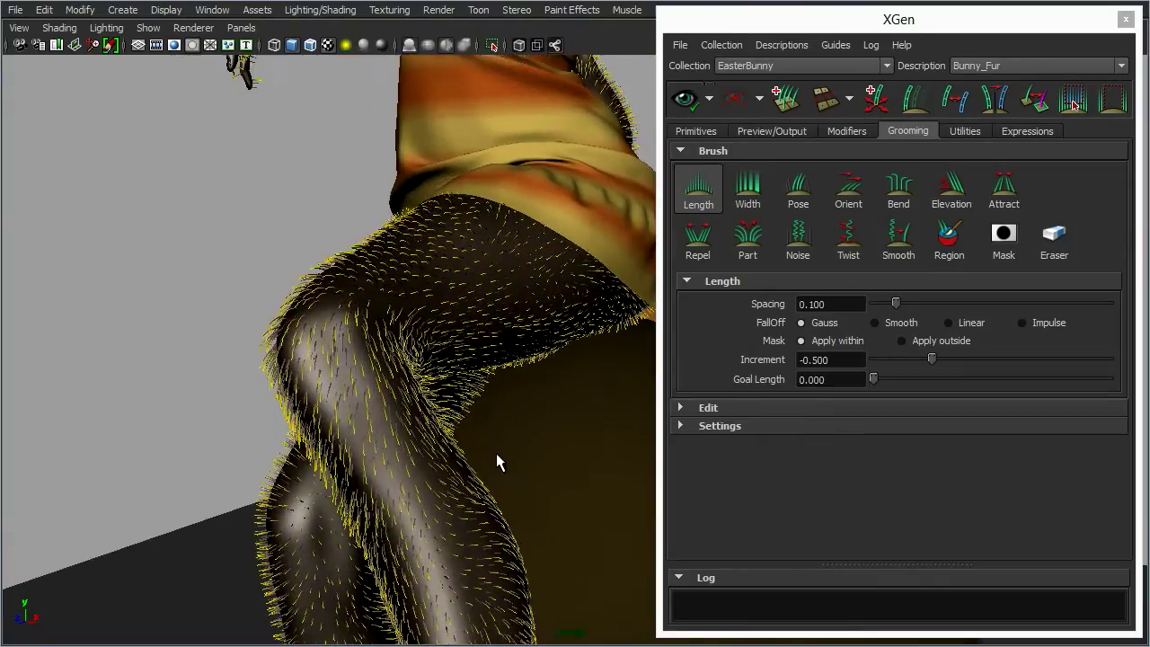
alt+right_drag(442, 423, 503, 419)
mouse_move(503, 418)
alt+mouse_down()
mouse_move(619, 403)
mouse_move(225, 360)
alt+mouse_up()
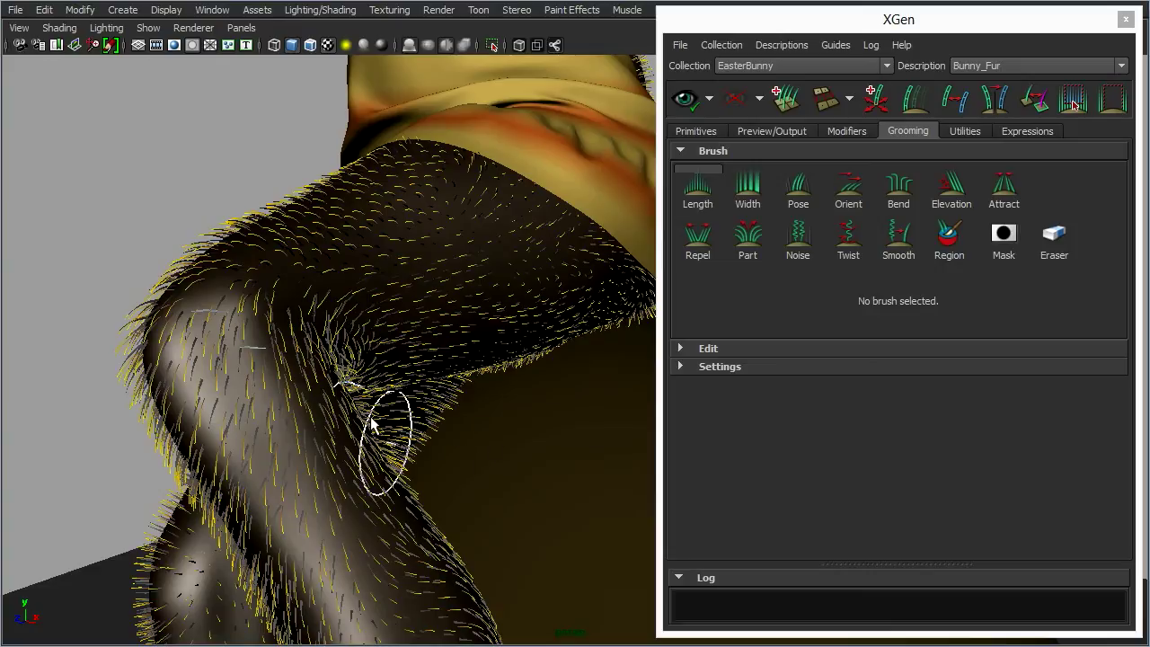
mouse_move(328, 388)
alt+mouse_down()
mouse_move(465, 405)
mouse_move(402, 403)
mouse_move(465, 386)
alt+mouse_up()
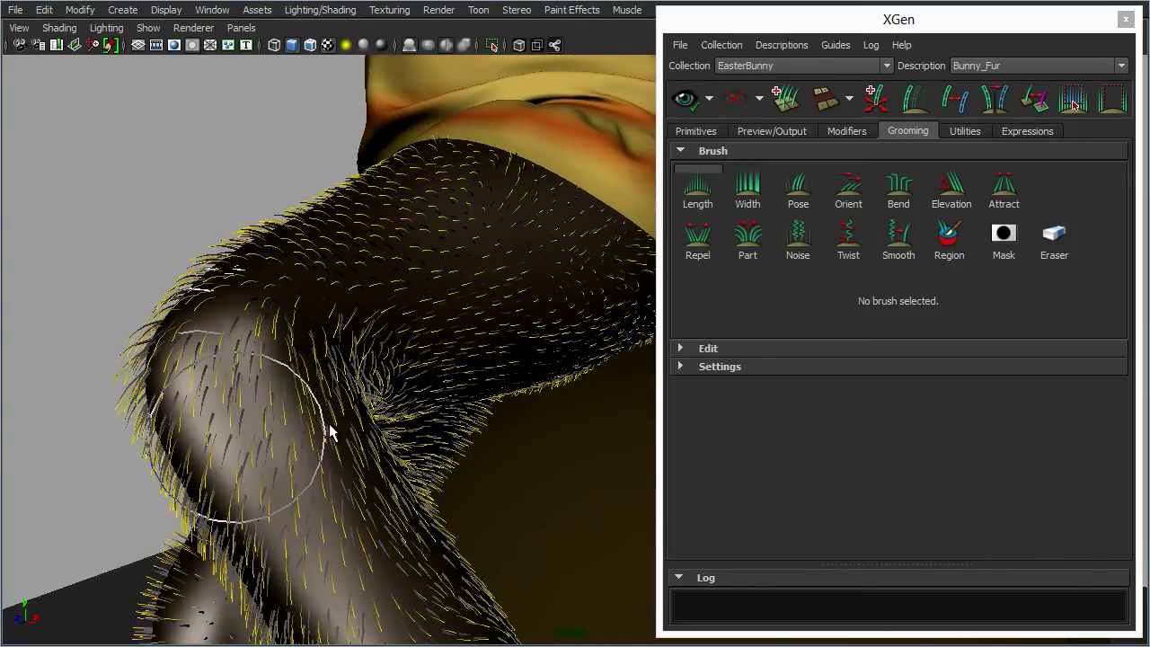
mouse_move(367, 419)
alt+mouse_down()
mouse_move(398, 441)
mouse_move(378, 436)
alt+mouse_up()
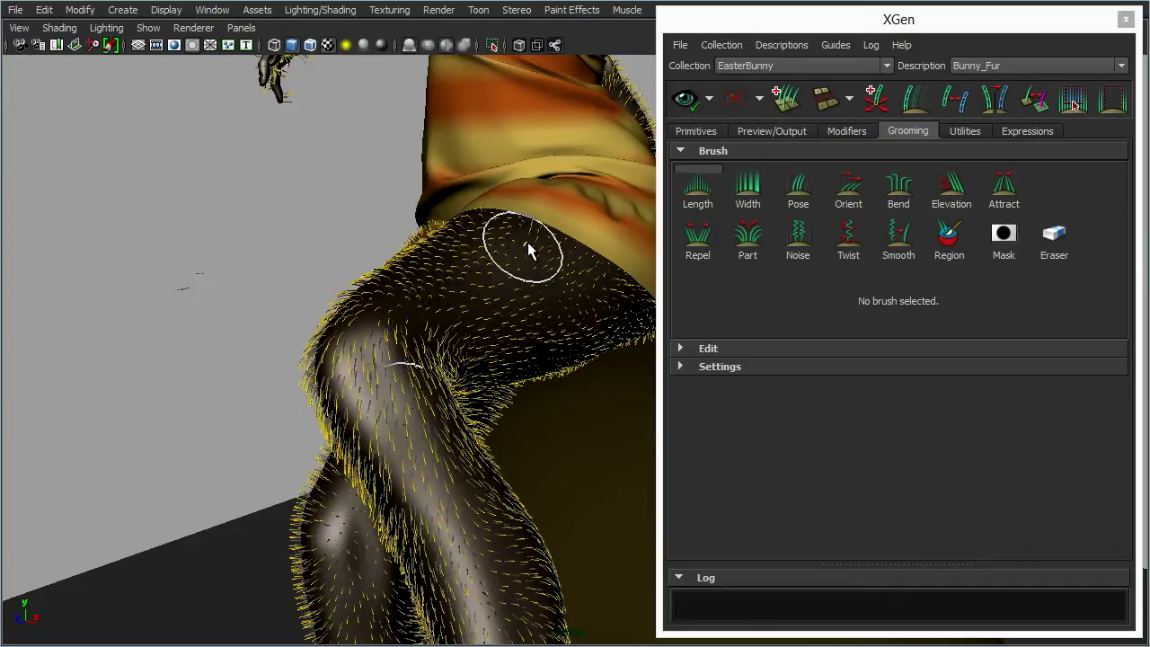
mouse_move(513, 287)
alt+mouse_down()
mouse_move(404, 412)
mouse_move(402, 476)
alt+mouse_up()
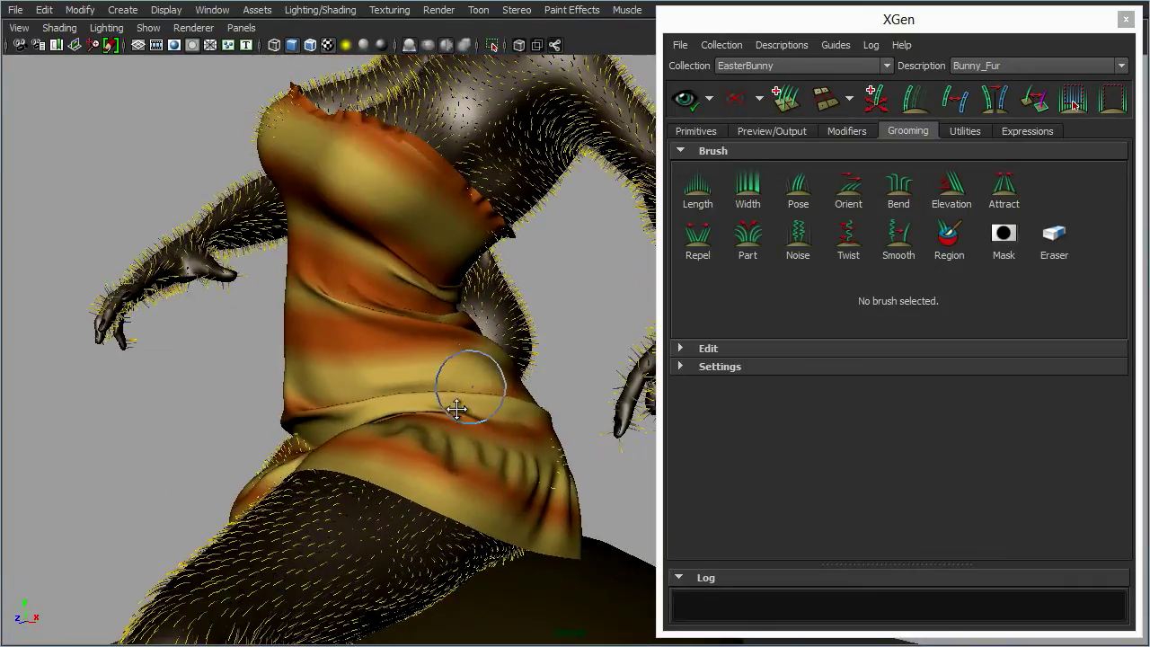
Examine the fur over the whole seated bunny from a distance and from several angles
alt+drag(462, 394, 469, 430)
alt+right_drag(469, 429, 193, 460)
alt+right_drag(539, 484, 308, 477)
alt+right_drag(528, 508, 431, 458)
alt+middle_drag(542, 512, 442, 414)
alt+right_drag(543, 427, 393, 440)
alt+drag(560, 417, 421, 436)
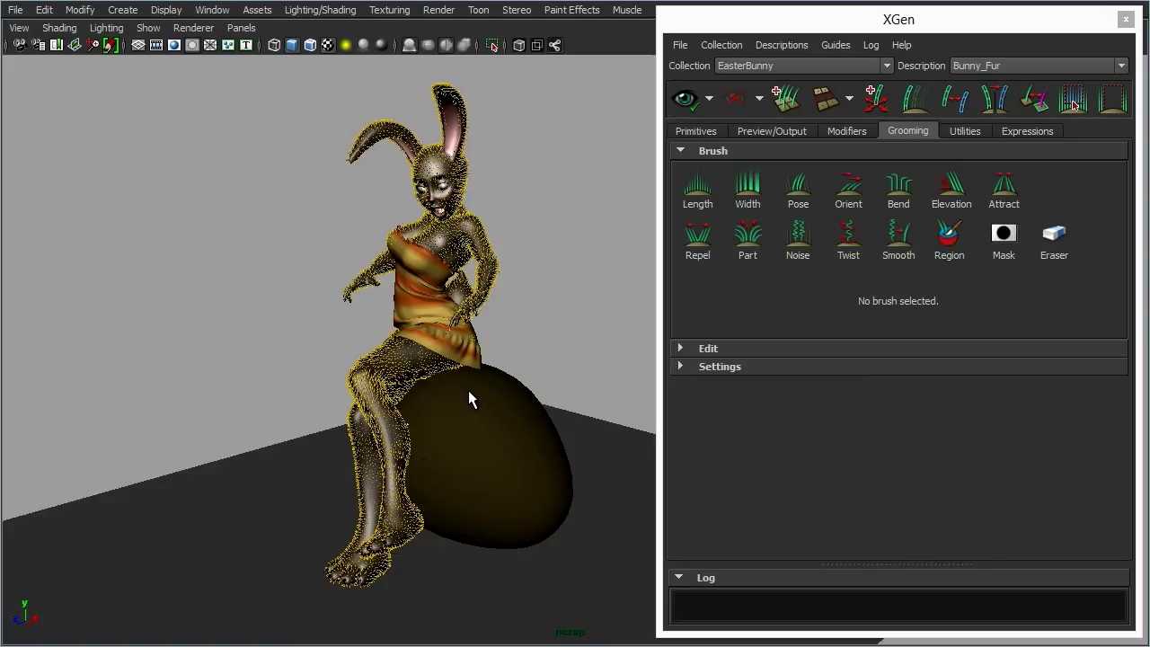
alt+drag(468, 398, 464, 229)
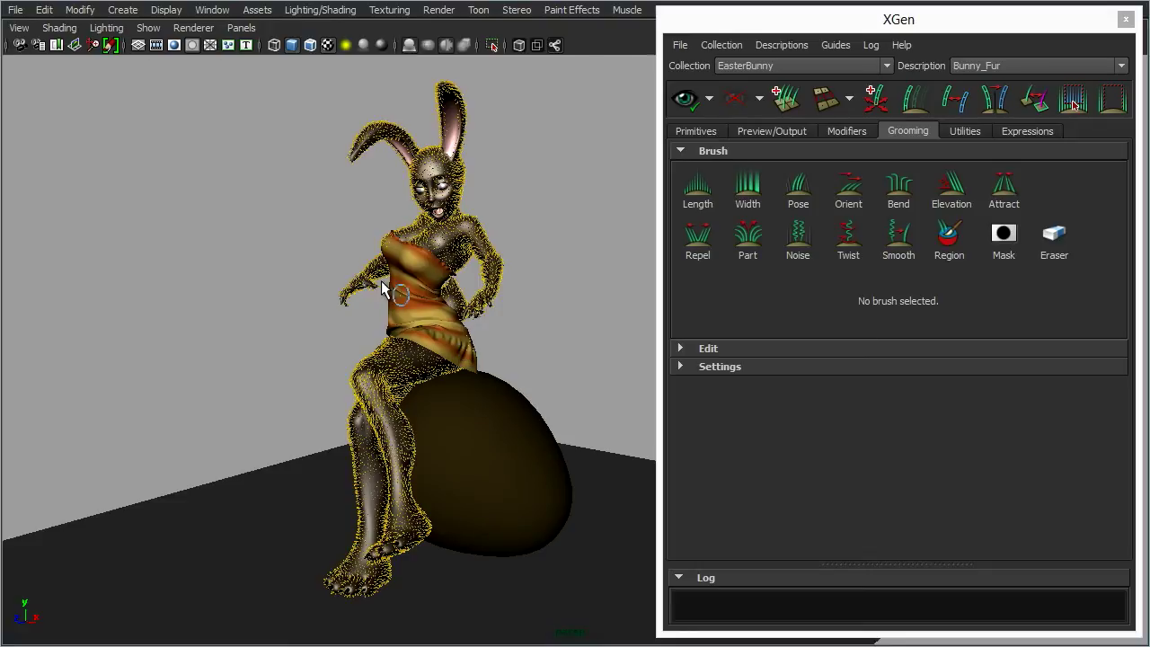
Comb the fur on the bunny's left cheek down toward the jaw with the Pose brush
alt+right_drag(388, 259, 578, 255)
alt+middle_drag(454, 332, 512, 490)
alt+right_drag(440, 322, 835, 331)
alt+middle_drag(392, 282, 570, 400)
alt+right_drag(396, 361, 732, 349)
alt+middle_drag(366, 322, 504, 361)
alt+drag(586, 330, 561, 313)
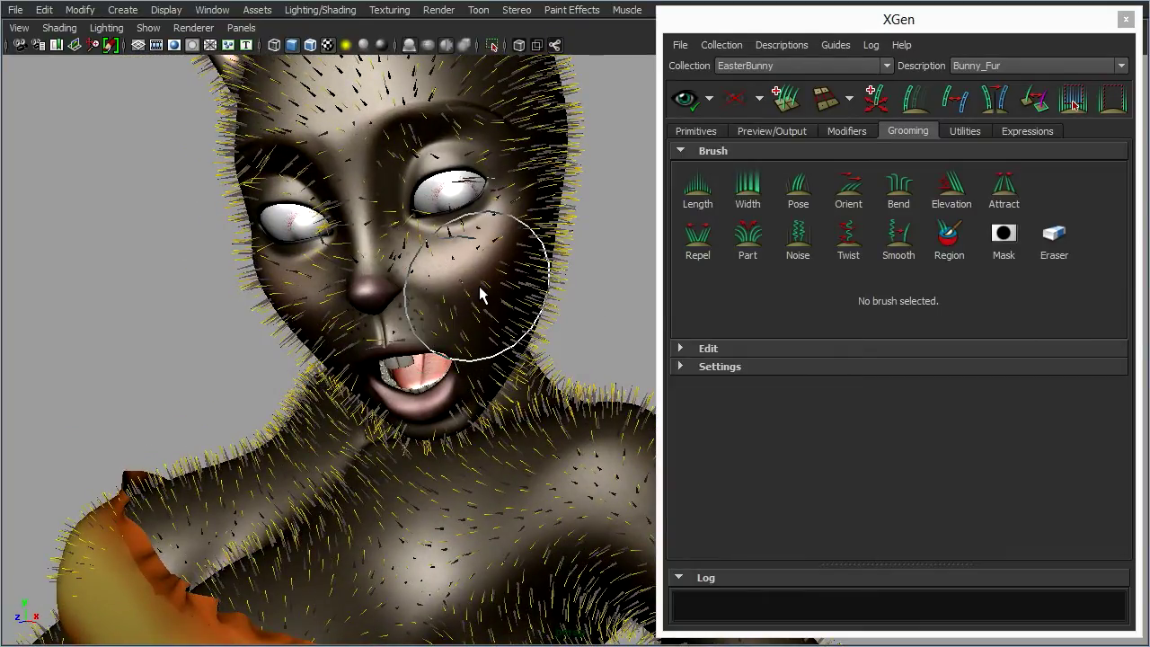
click(798, 189)
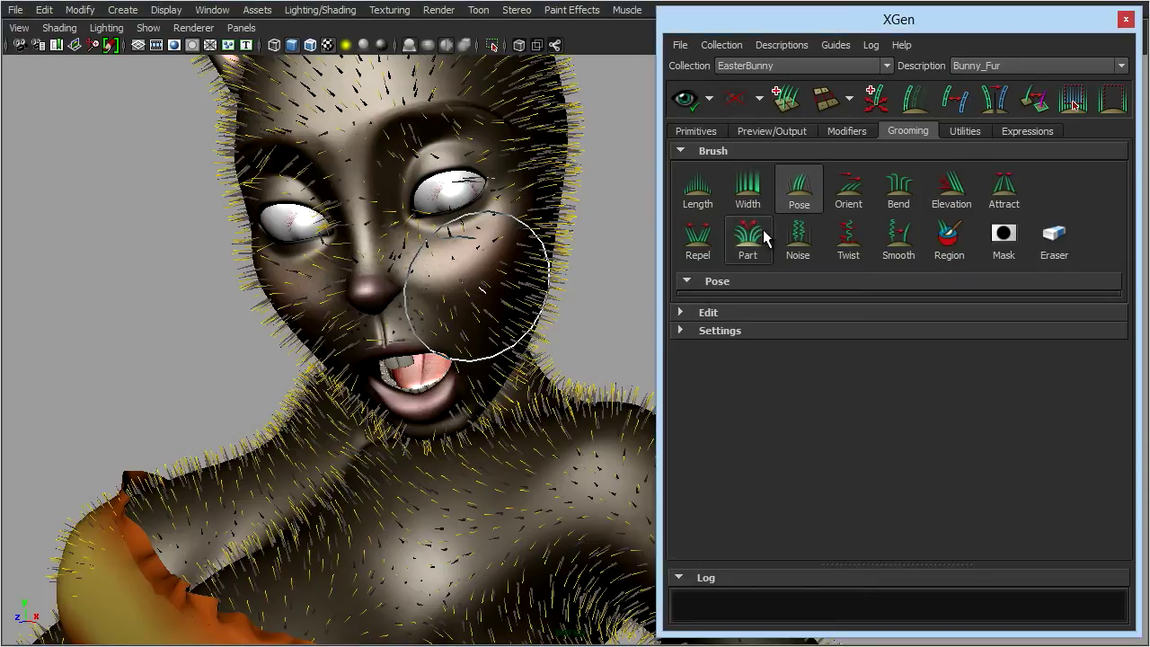
mouse_move(567, 354)
alt+mouse_down()
mouse_move(564, 287)
mouse_move(593, 297)
alt+mouse_up()
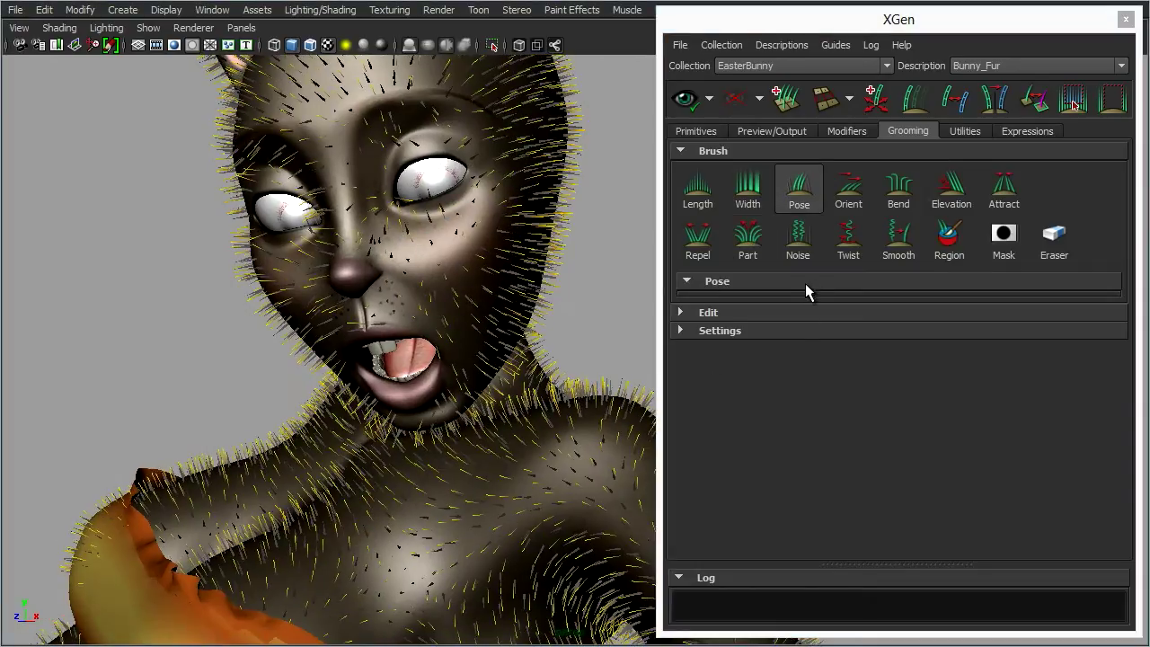
click(881, 296)
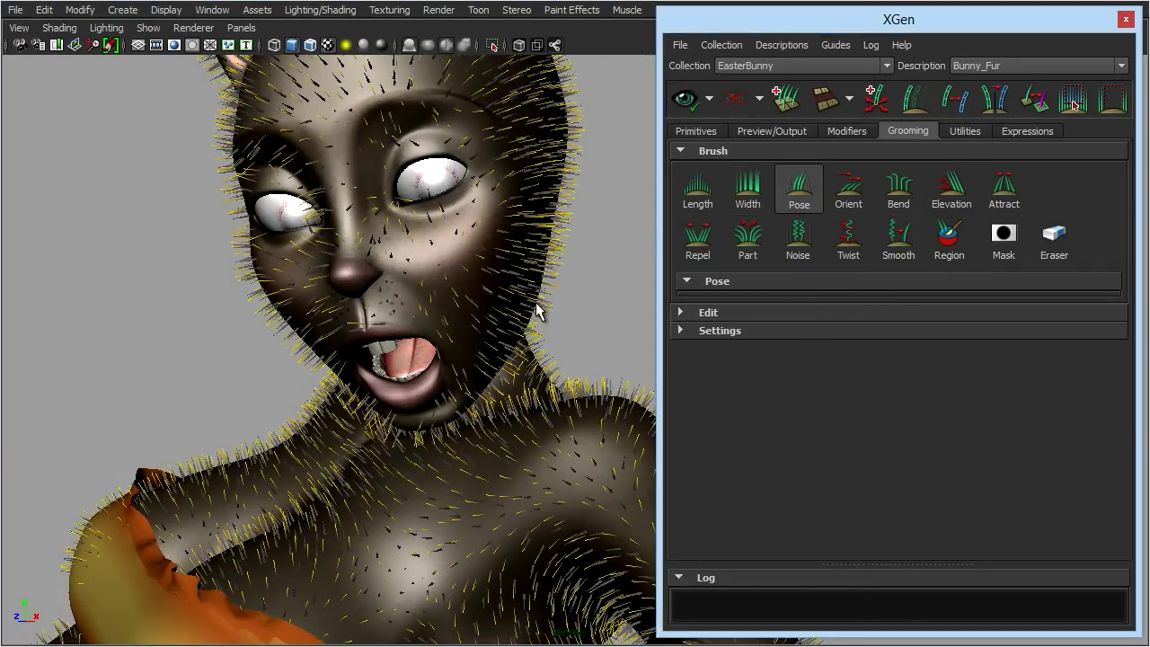
mouse_move(536, 299)
alt+mouse_down()
mouse_move(554, 277)
mouse_move(539, 290)
alt+mouse_up()
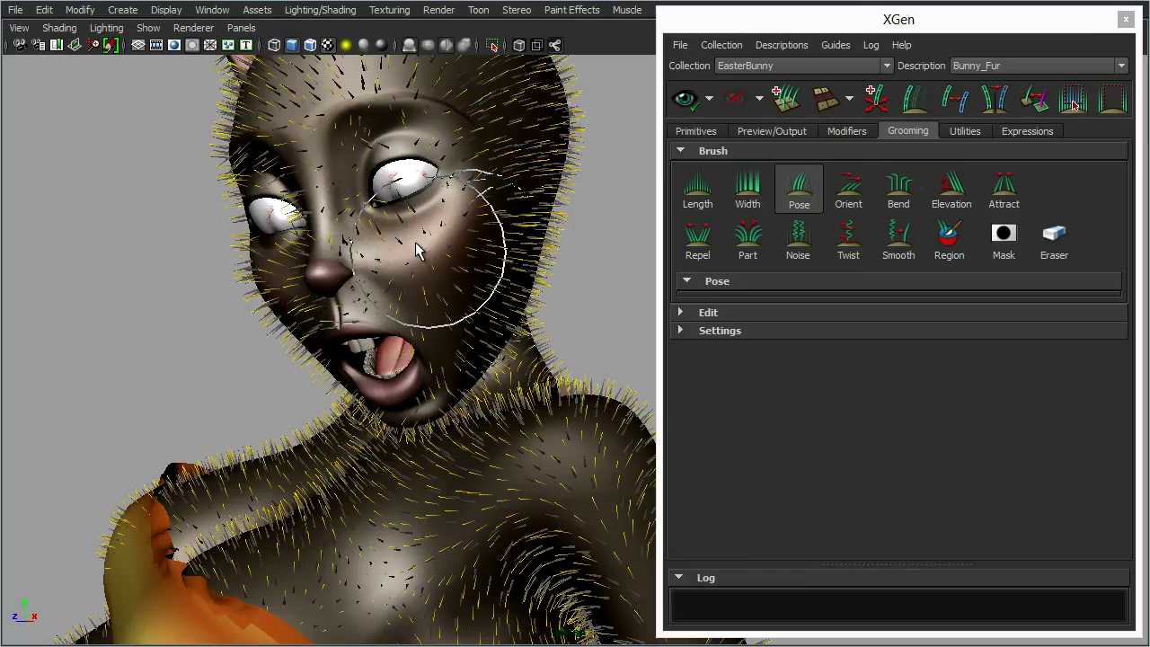
mouse_move(409, 241)
mouse_down()
mouse_move(461, 275)
mouse_move(482, 324)
mouse_move(447, 311)
mouse_up()
Activate the Bend brush for the face fur and switch the viewport renderer to Viewport 2.0
alt+drag(585, 284, 475, 269)
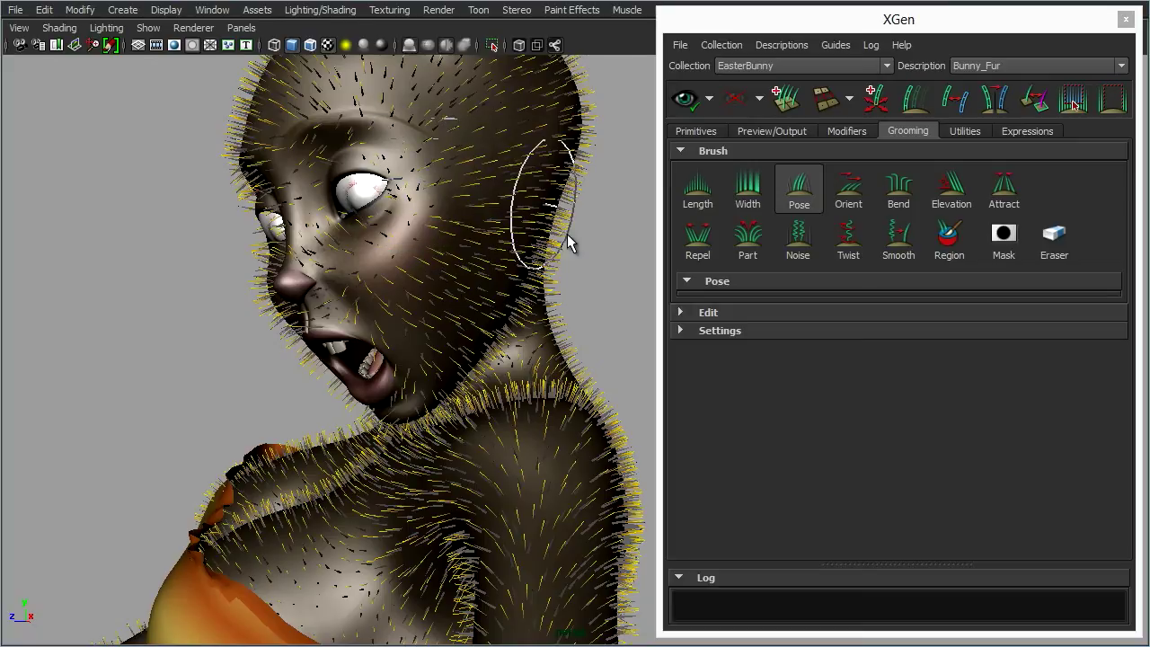
mouse_move(580, 254)
alt+mouse_down()
mouse_move(545, 277)
mouse_move(456, 235)
alt+mouse_up()
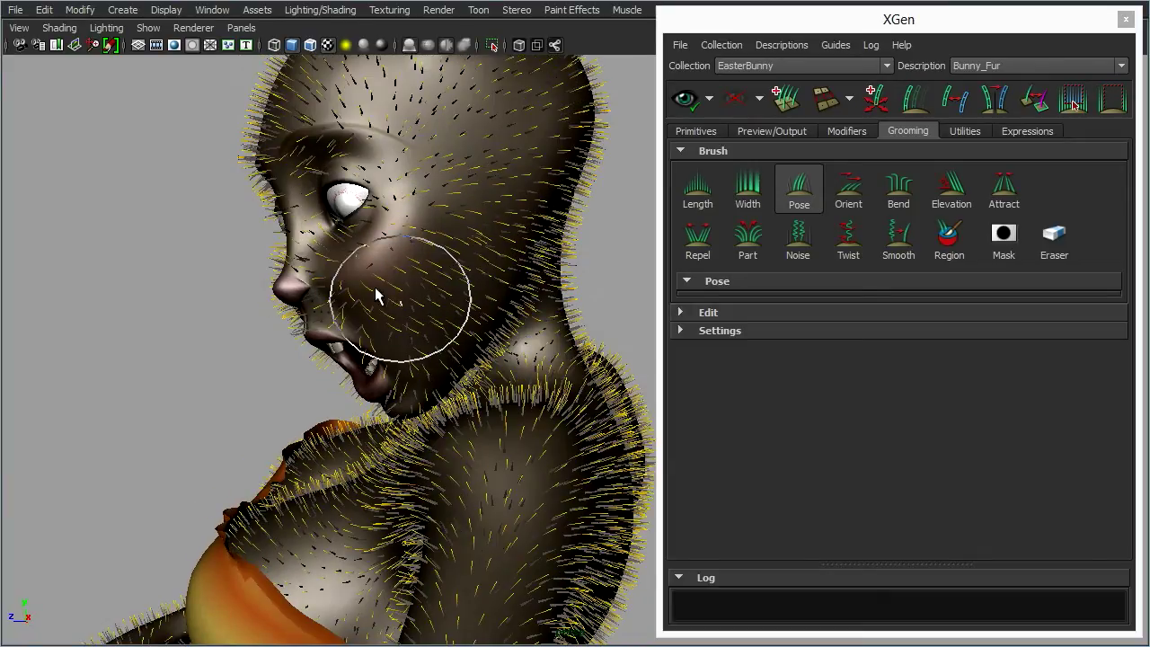
alt+drag(486, 282, 444, 216)
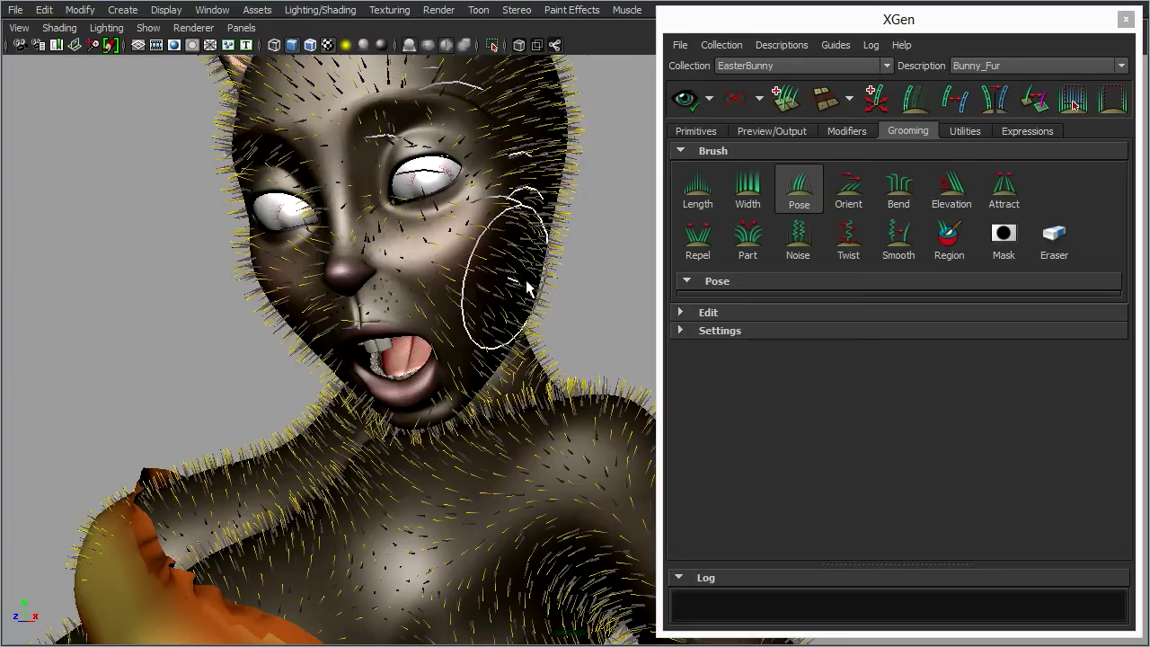
mouse_move(537, 311)
alt+mouse_down()
mouse_move(598, 300)
mouse_move(377, 288)
mouse_move(433, 285)
alt+mouse_up()
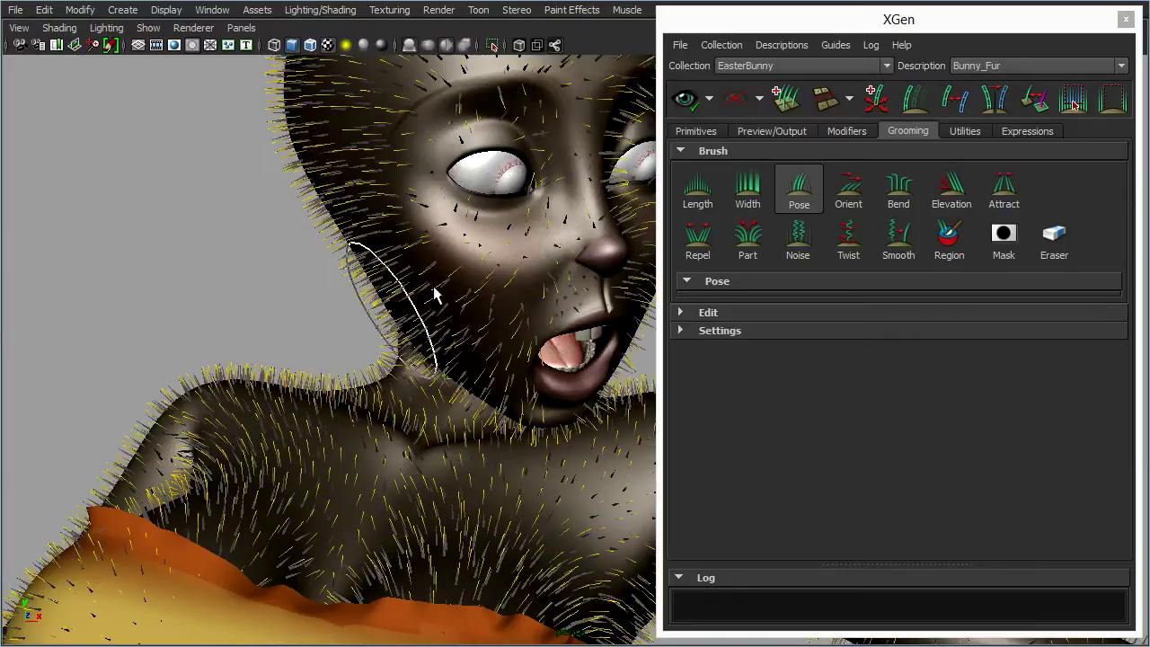
click(898, 189)
mouse_move(509, 304)
alt+mouse_down()
mouse_move(514, 291)
mouse_move(428, 292)
mouse_move(499, 279)
mouse_move(441, 321)
mouse_move(344, 305)
mouse_move(317, 334)
alt+mouse_up()
alt+drag(566, 347, 441, 341)
click(193, 28)
click(226, 89)
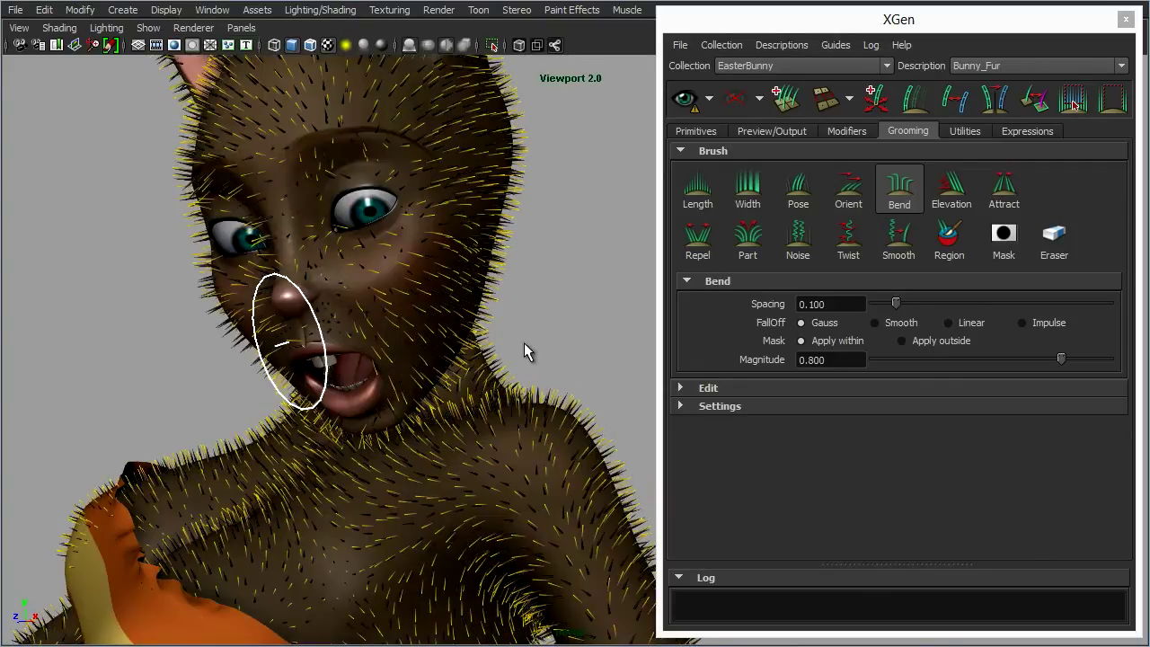
Set the viewport renderer to High Quality Rendering and reactivate the Pose brush
mouse_move(529, 317)
alt+mouse_down()
mouse_move(603, 320)
mouse_move(526, 323)
mouse_move(584, 318)
alt+mouse_up()
click(194, 28)
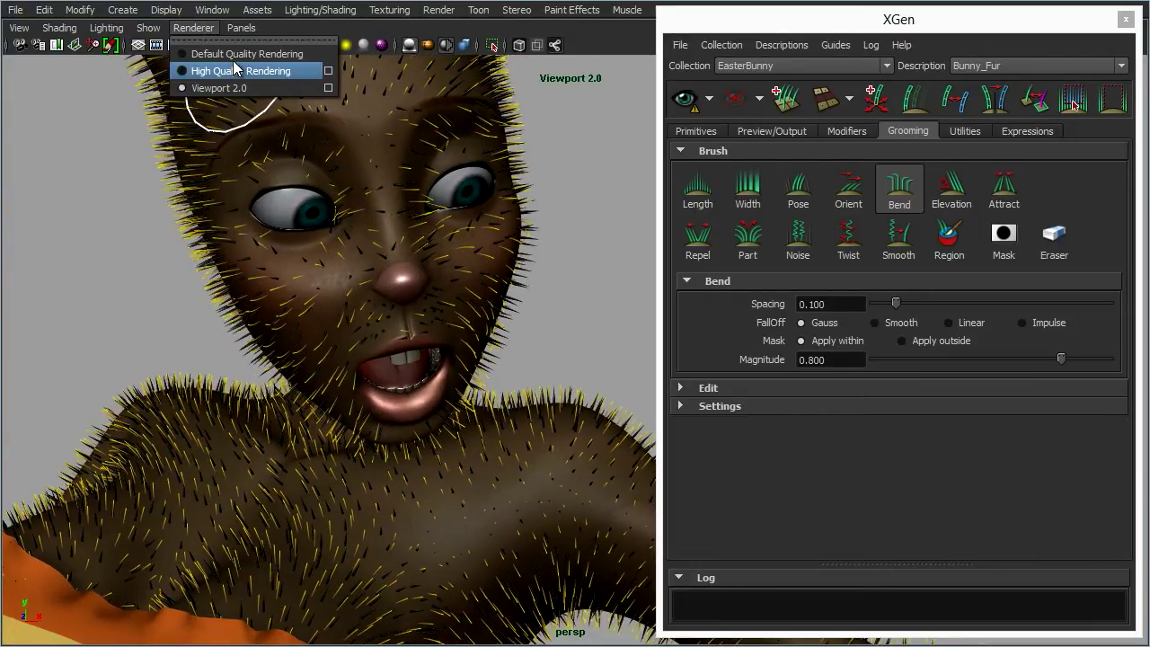
click(233, 68)
alt+drag(548, 343, 431, 319)
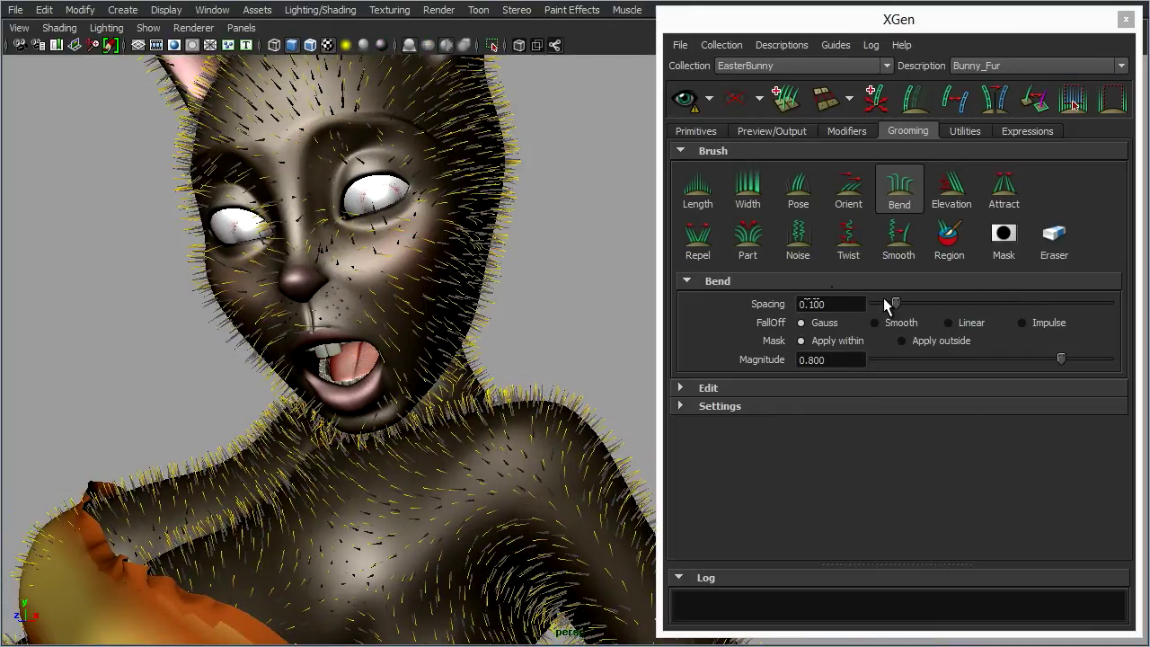
click(798, 189)
Examine the fur from the head and dress down to the feet, ending with the whole seated bunny in view
alt+drag(560, 285, 573, 312)
alt+right_drag(571, 303, 429, 389)
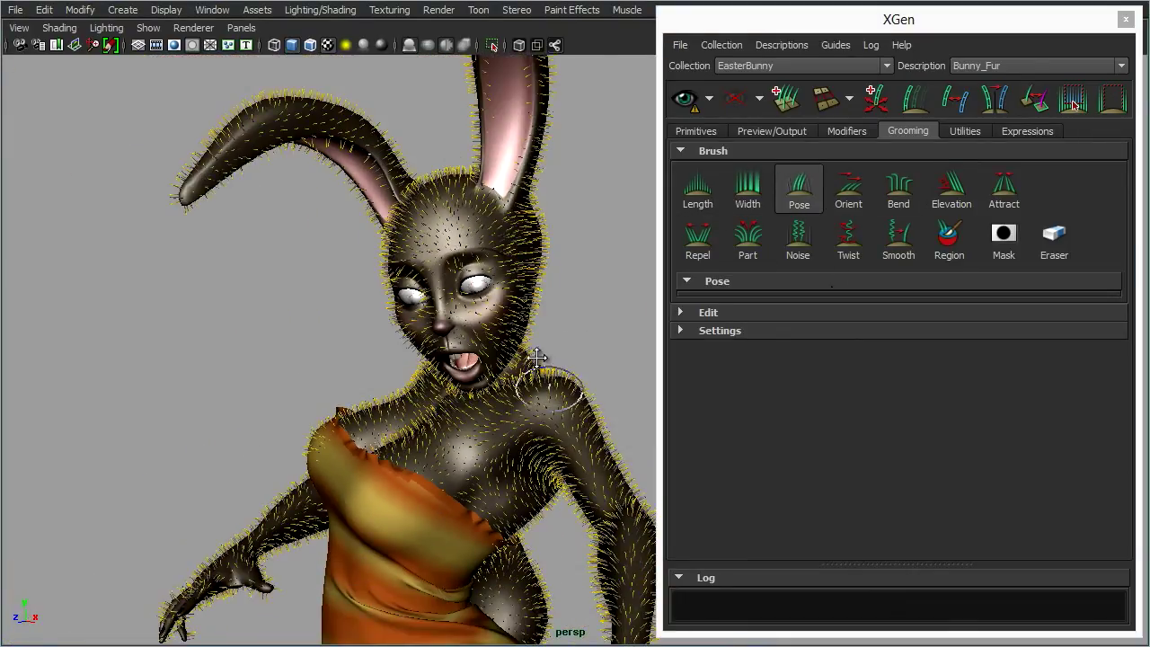
alt+drag(537, 341, 573, 463)
alt+middle_drag(574, 449, 513, 330)
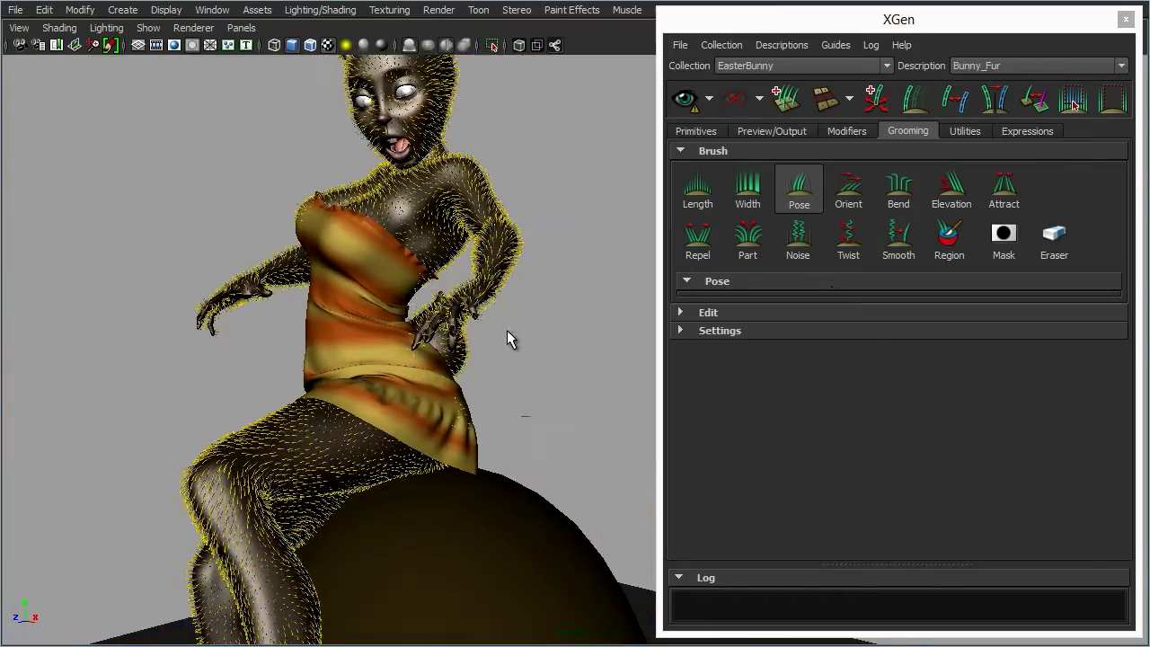
alt+right_drag(550, 353, 236, 414)
alt+middle_drag(563, 396, 555, 382)
alt+right_drag(556, 382, 474, 373)
alt+drag(551, 364, 561, 362)
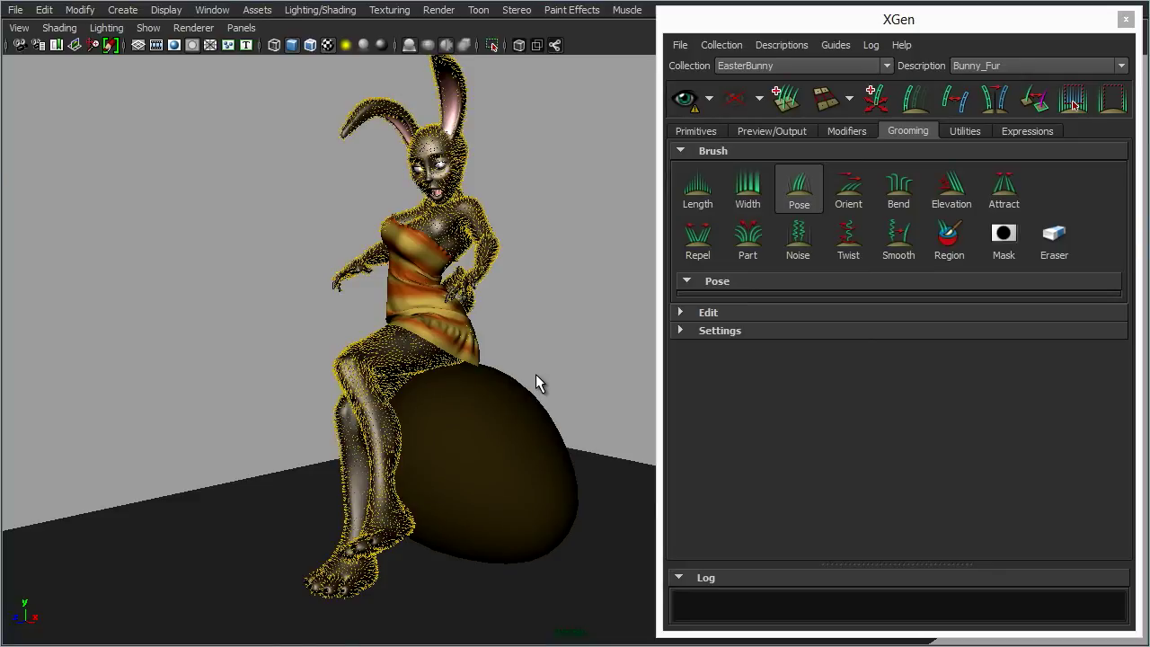